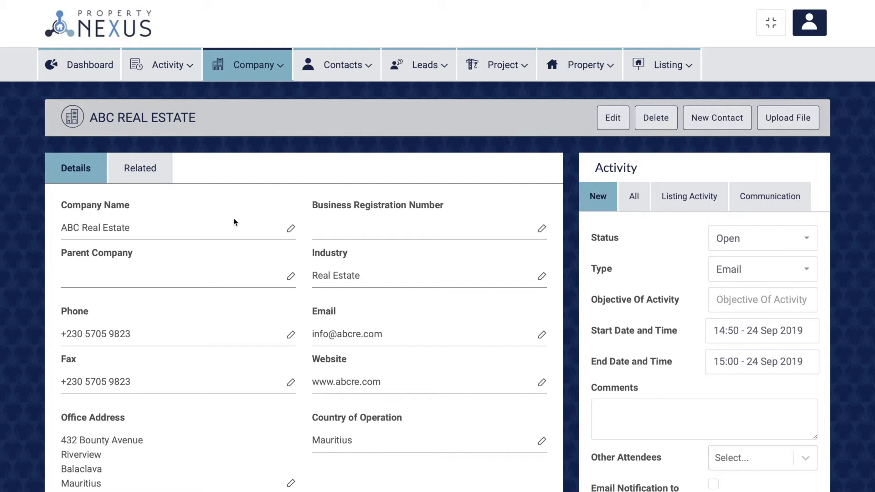
- Expand the System Information section of the ABC Real Estate company record and highlight the Record Owner field
scroll(234, 222, "down", 3)
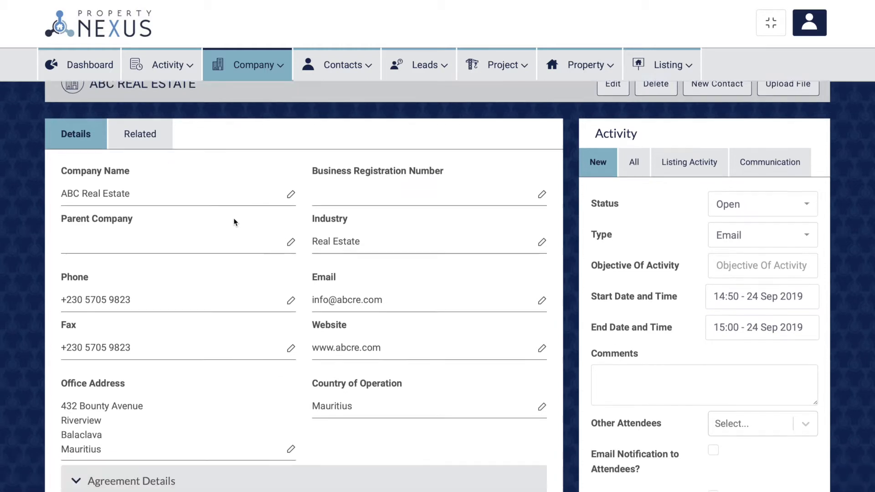
left_click(76, 454)
scroll(75, 455, "down", 2)
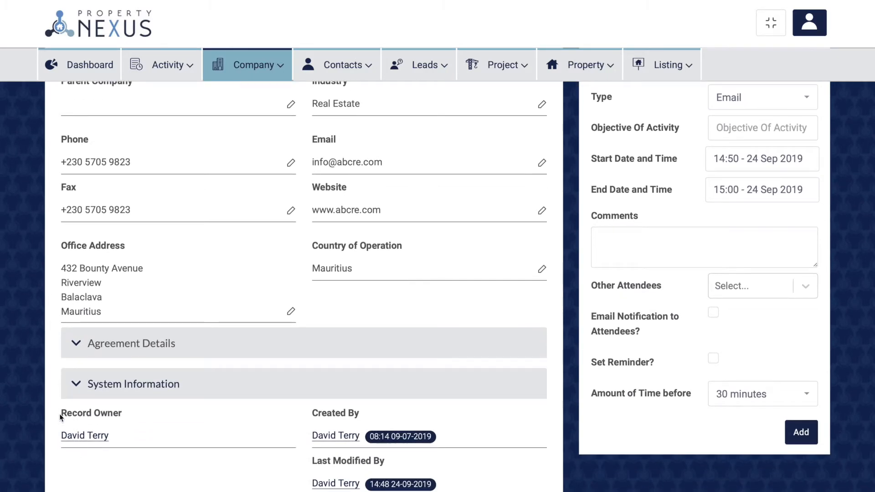
left_click_drag(61, 414, 124, 415)
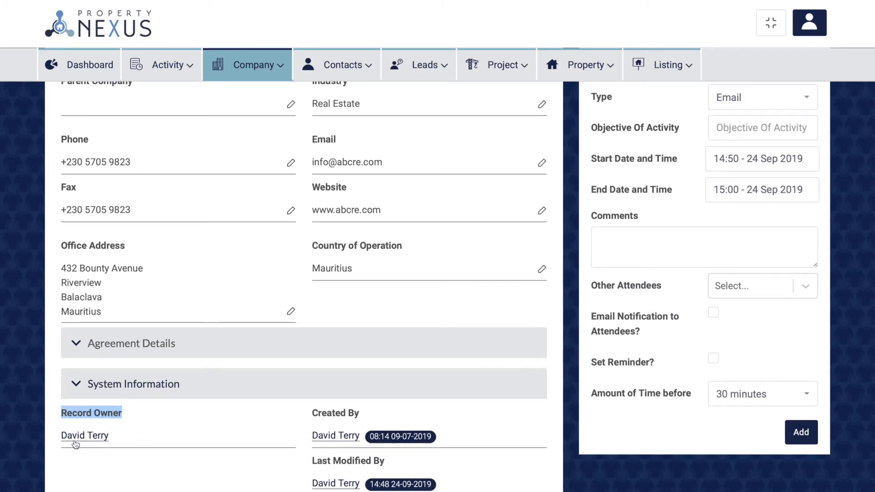
- Edit the ABC Real Estate company record and select a different user as its Record Owner
scroll(401, 313, "up", 5)
left_click(613, 119)
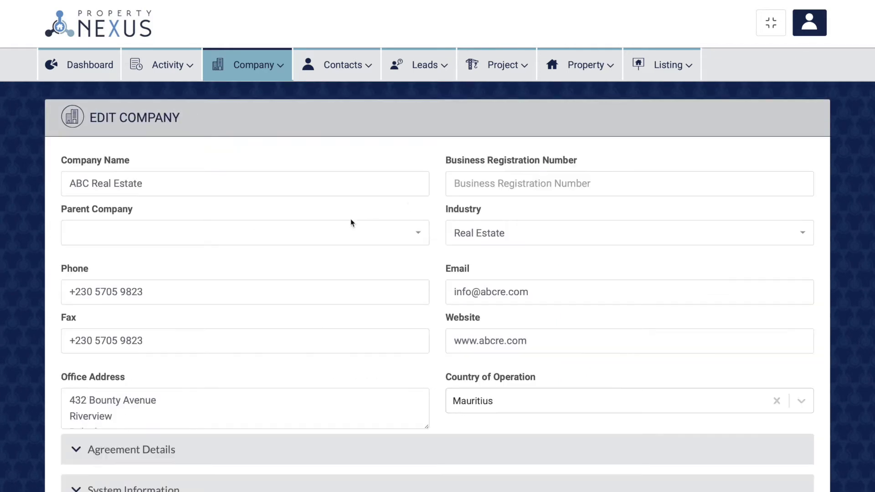
scroll(78, 487, "down", 2)
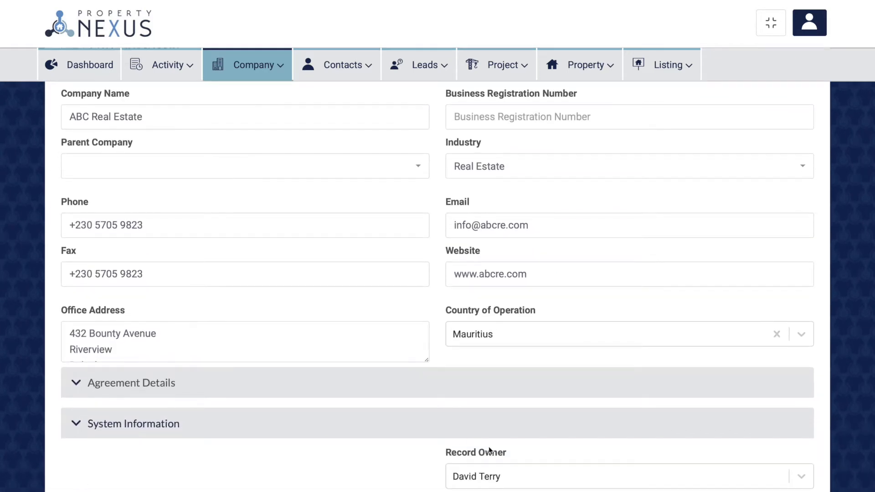
left_click(506, 478)
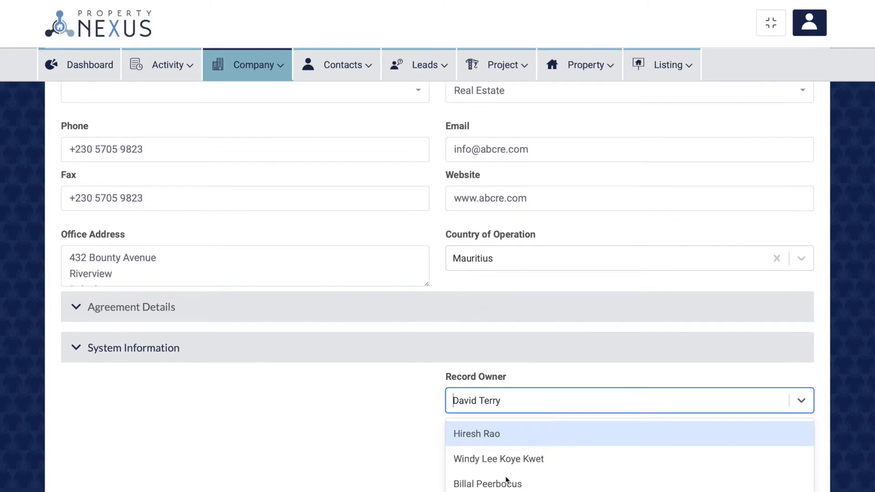
left_click(505, 482)
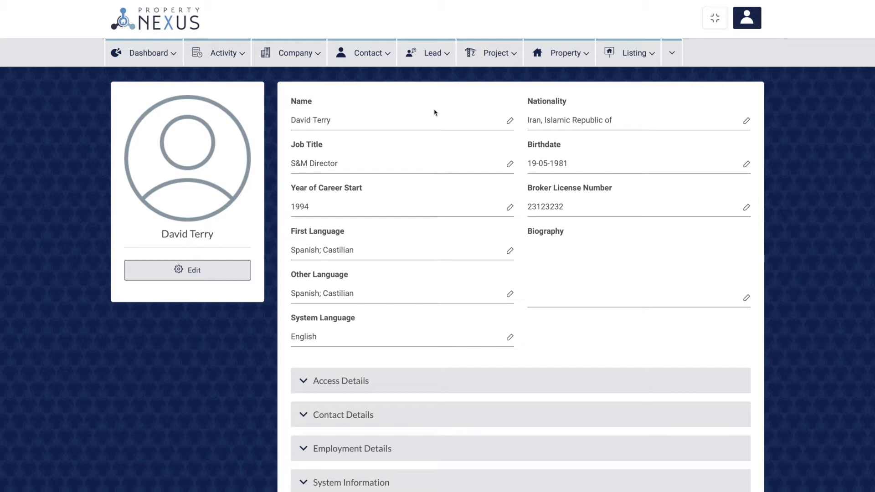
- Expand and review the user profile's Access Details, Contact Details, Employment Details and System Information sections
scroll(435, 113, "down", 2)
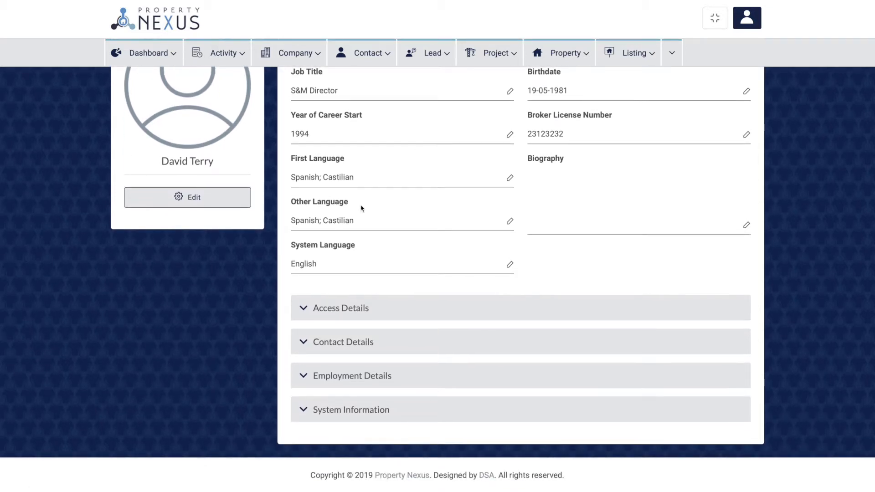
left_click(306, 310)
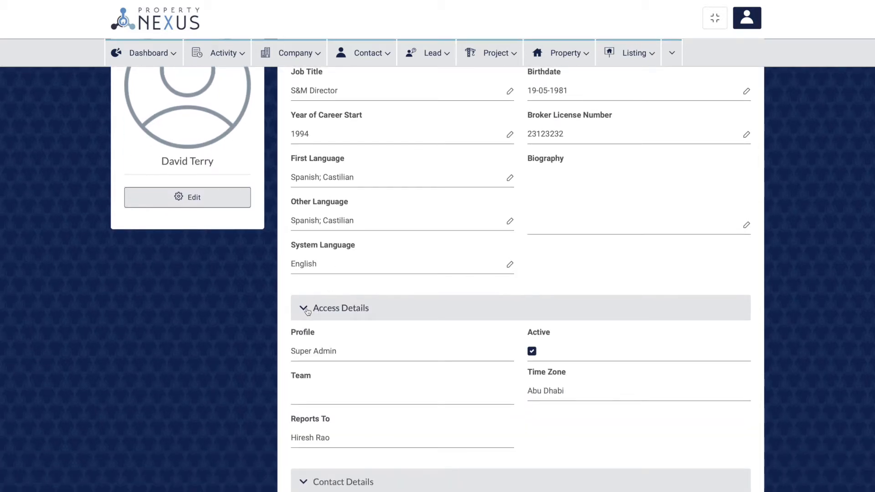
scroll(307, 312, "down", 3)
left_click(304, 351)
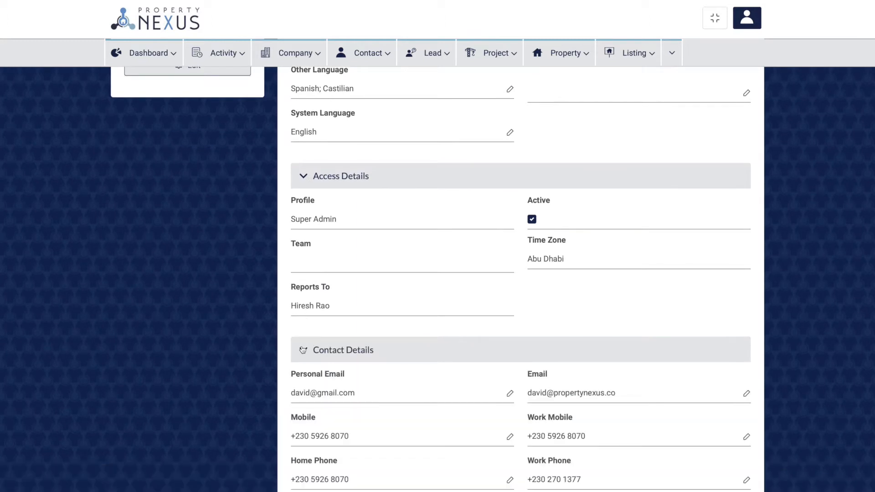
scroll(301, 350, "down", 5)
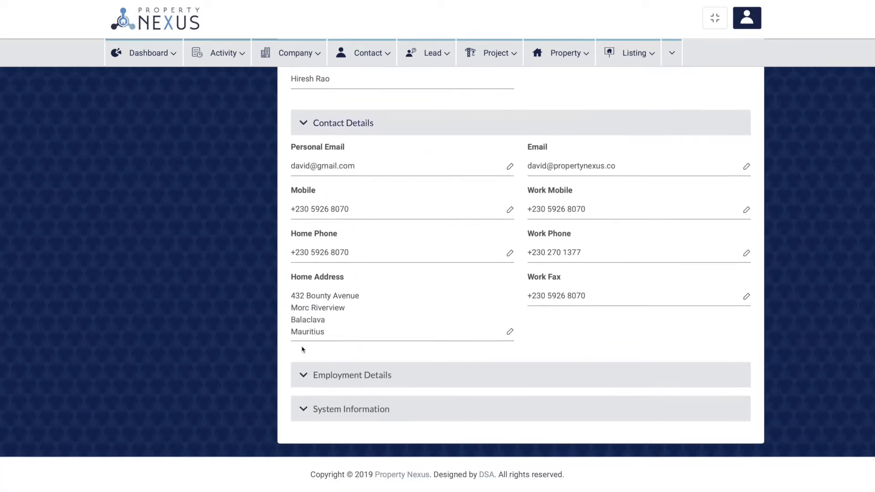
left_click(302, 376)
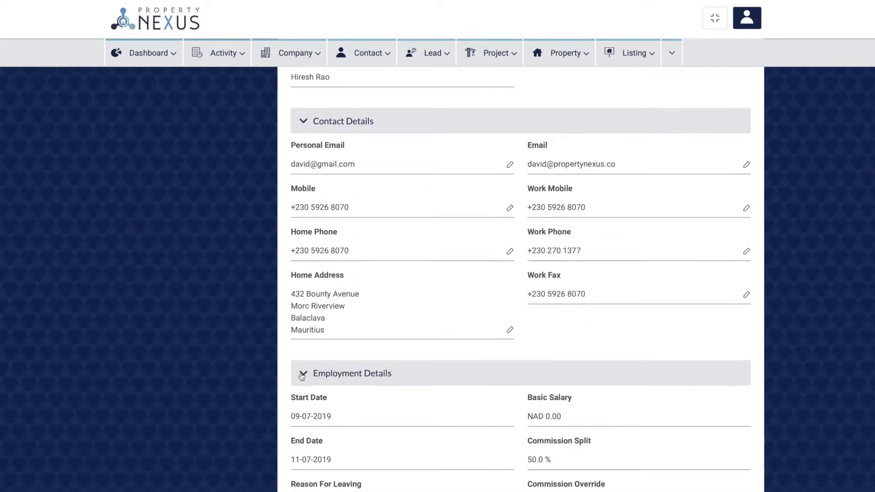
scroll(302, 377, "down", 3)
left_click(302, 410)
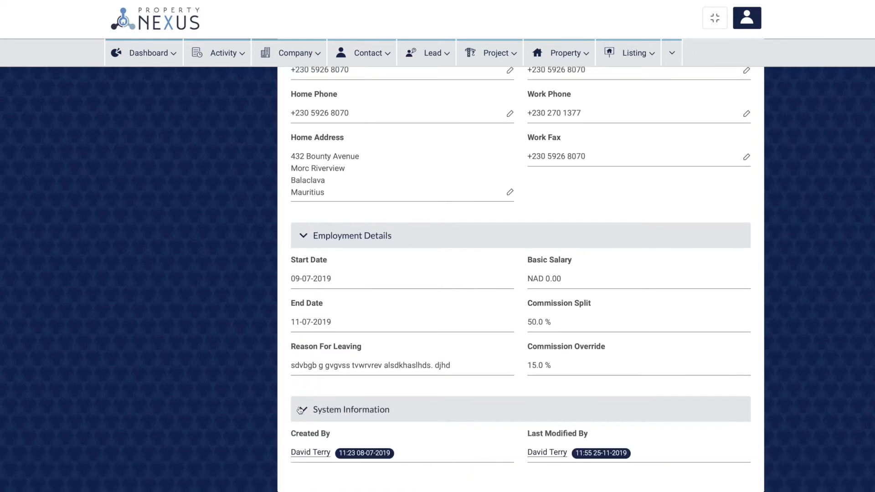
- Locate the System Language field on the user profile and highlight its label
scroll(300, 410, "up", 10)
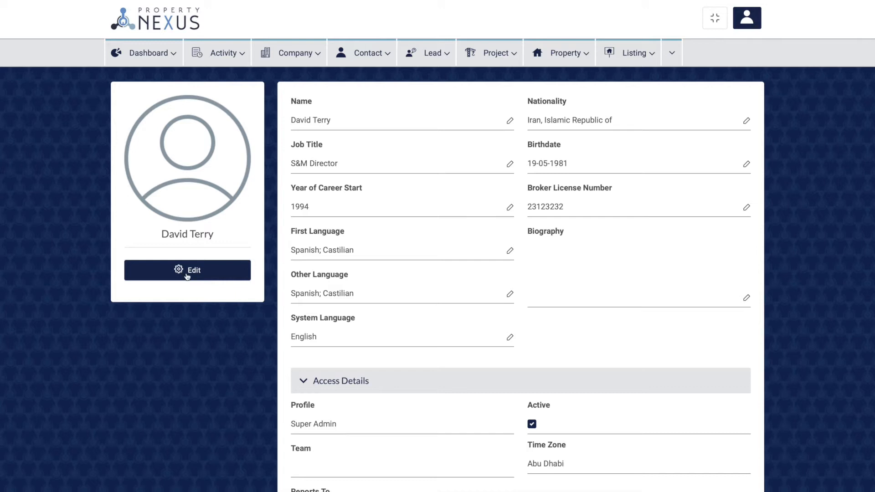
left_click(292, 318)
left_click_drag(292, 320, 362, 322)
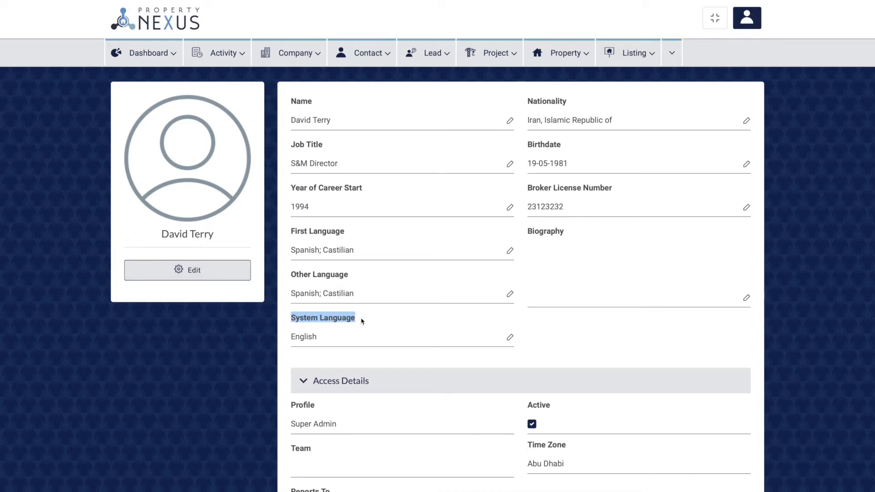
left_click(363, 322)
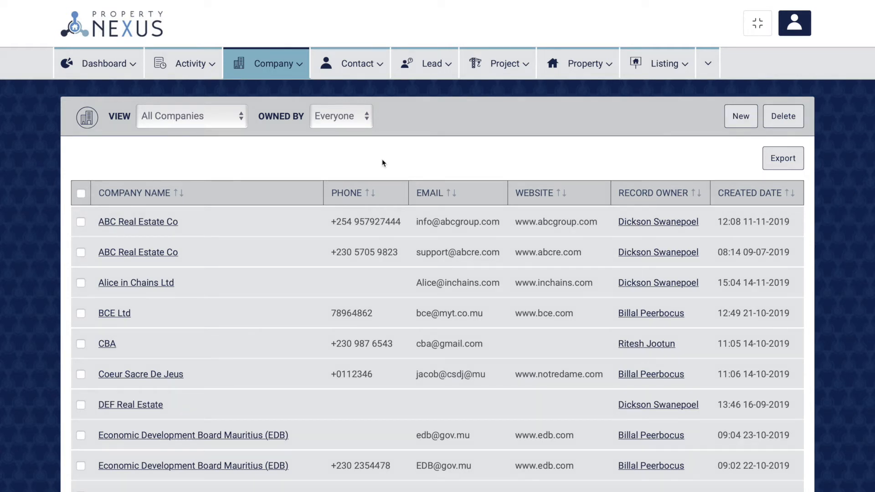
- Try to create a new company record with all fields of the form left empty
left_click(274, 68)
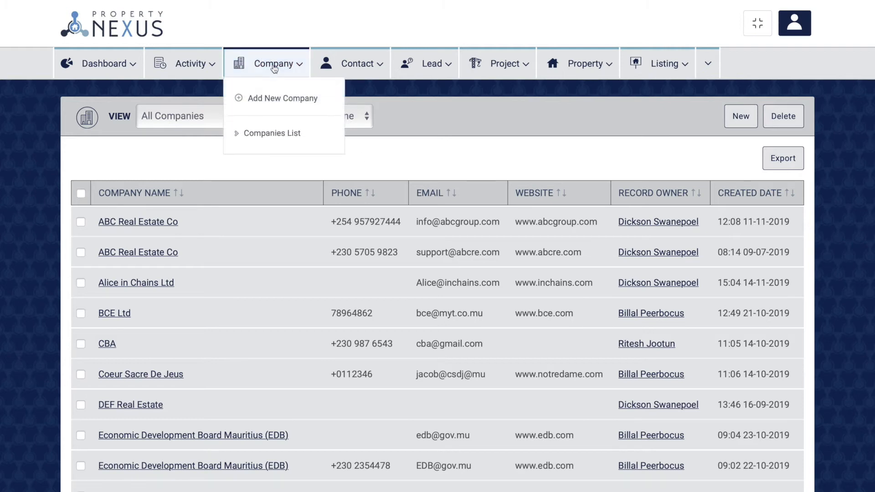
left_click(271, 99)
scroll(270, 98, "down", 8)
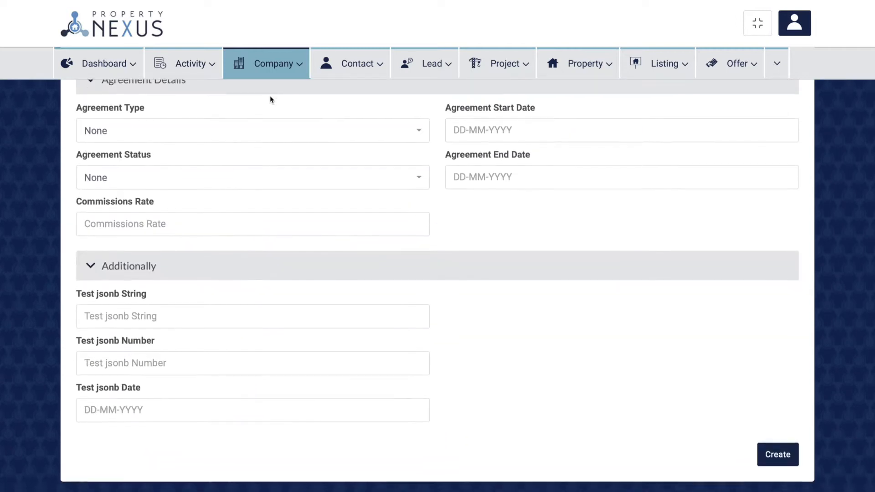
left_click(777, 463)
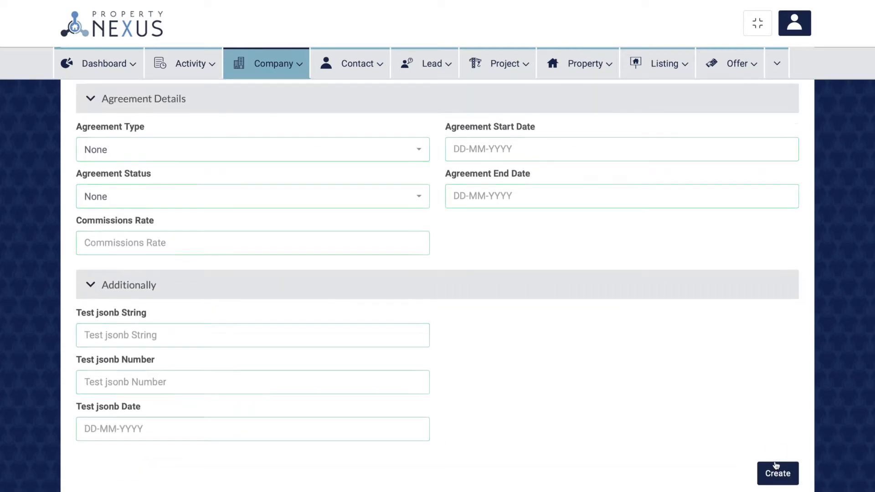
scroll(604, 401, "up", 8)
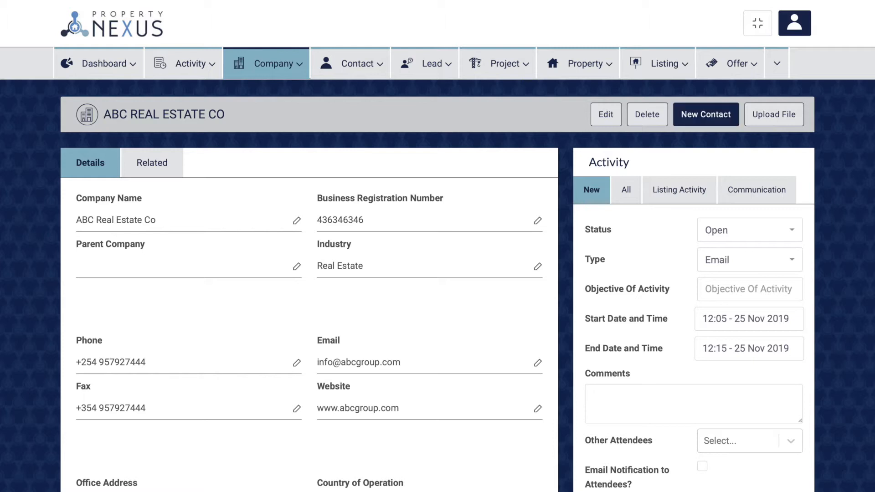
- Open the related records of the ABC Real Estate Co company
left_click(152, 163)
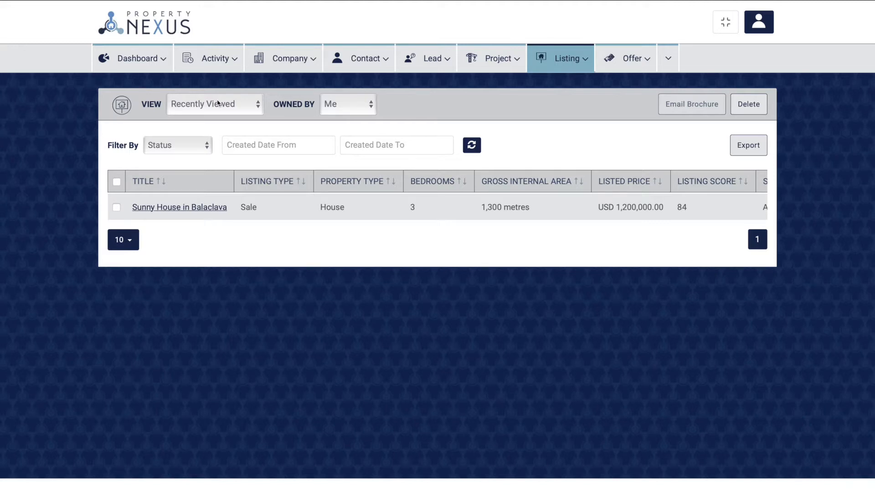
- Switch the listing page to the Listings view and show records owned by Everyone
left_click(218, 103)
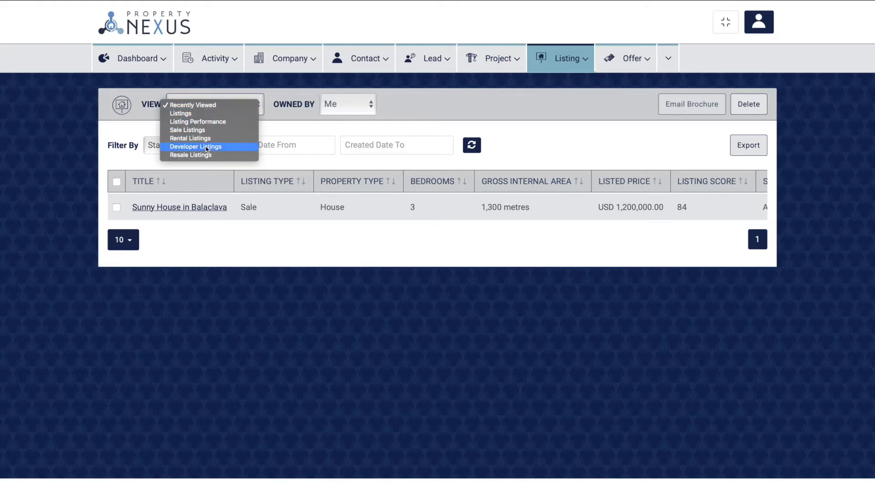
left_click(192, 114)
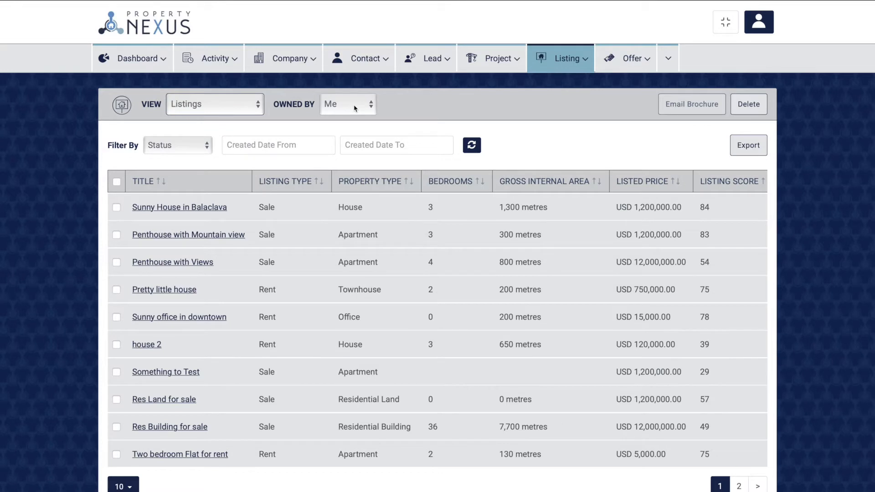
left_click(355, 108)
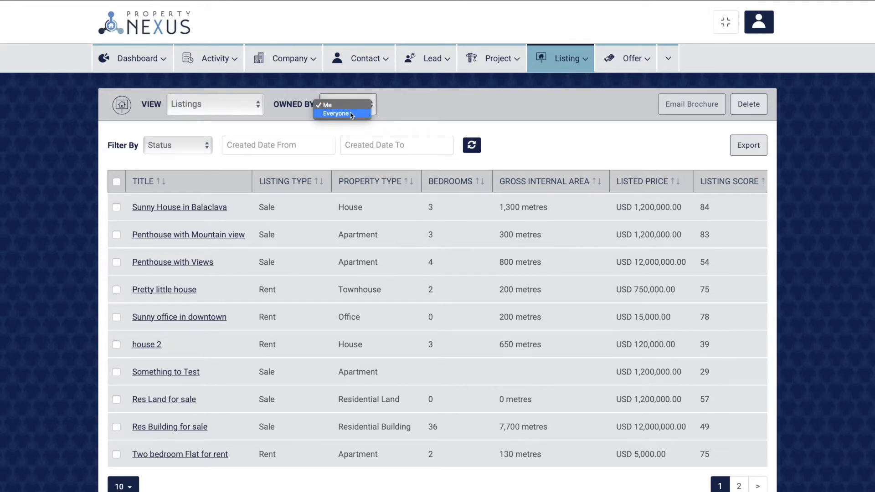
left_click(352, 115)
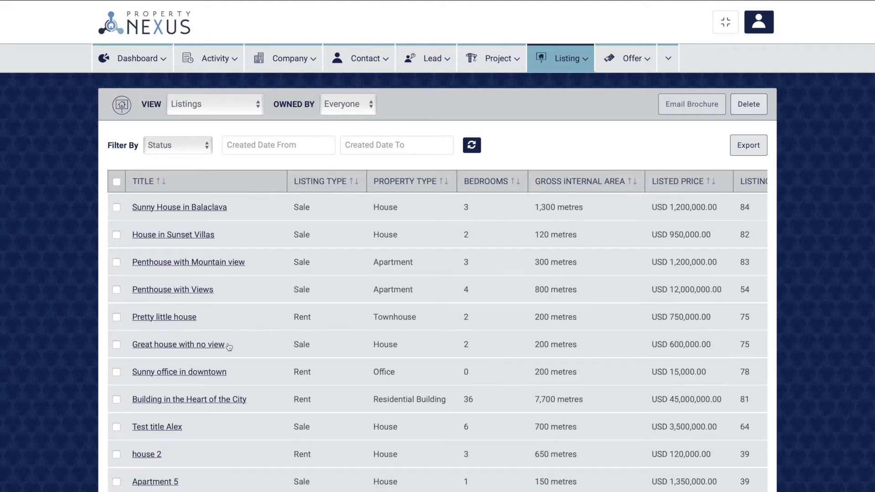
- Filter the listings by Active status with a created date from 01-10-2019 to 31-10-2019
left_click(166, 148)
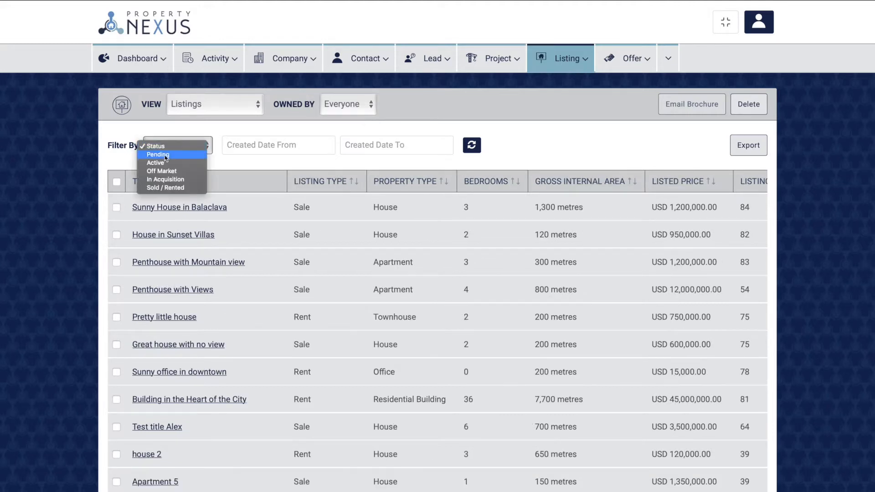
left_click(165, 165)
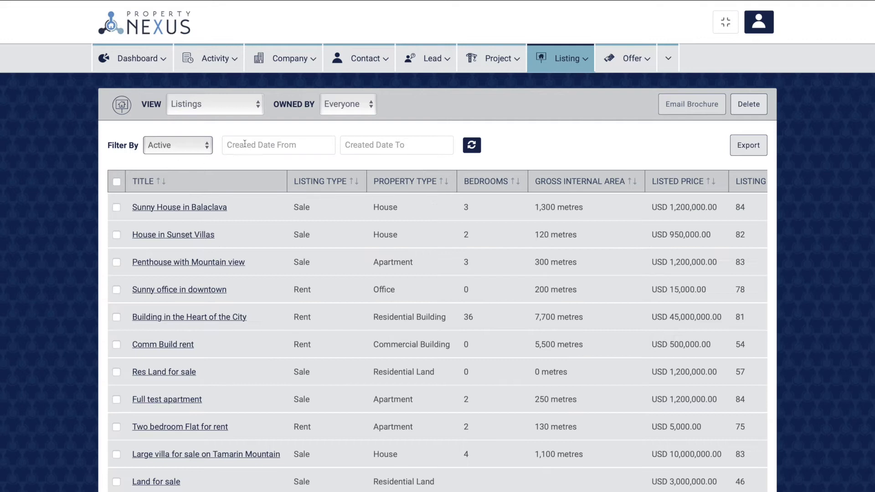
left_click(245, 144)
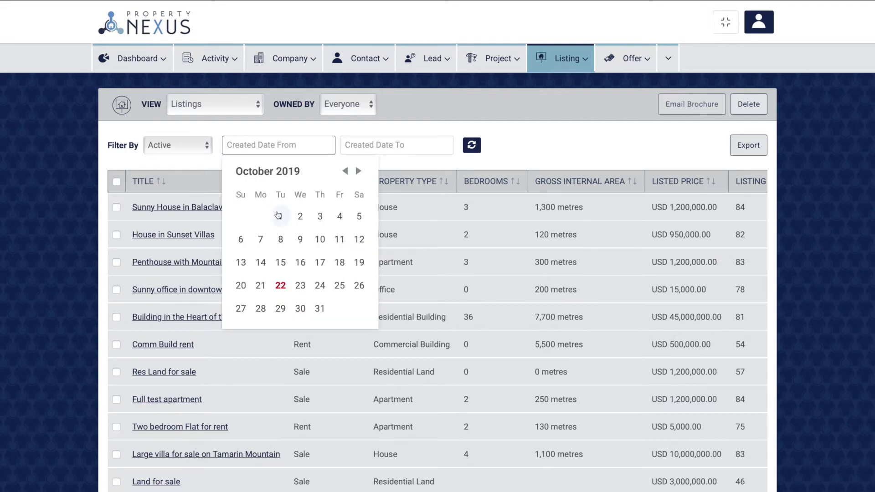
left_click(281, 216)
left_click(365, 145)
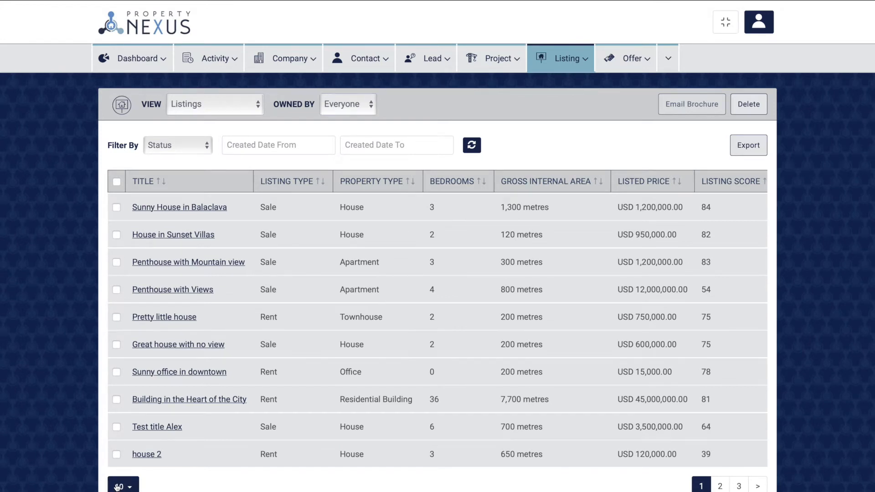
- Show 50 listings per page and export the filtered list
left_click(119, 487)
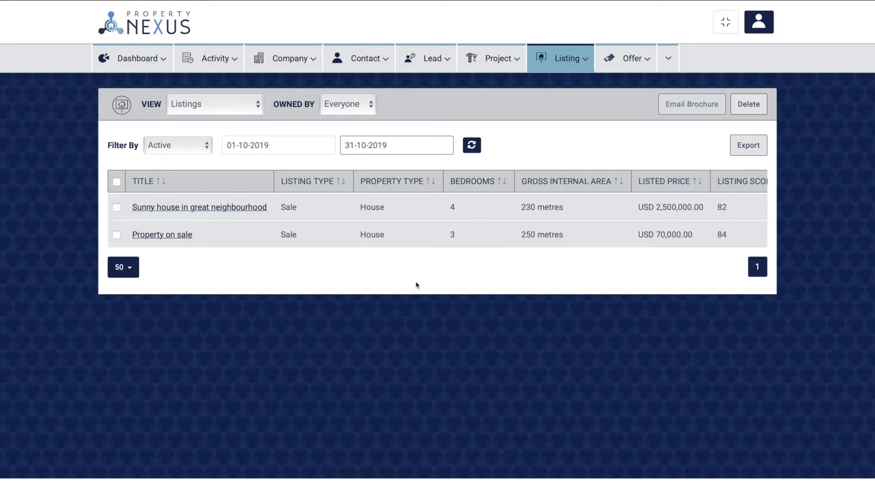
left_click(749, 146)
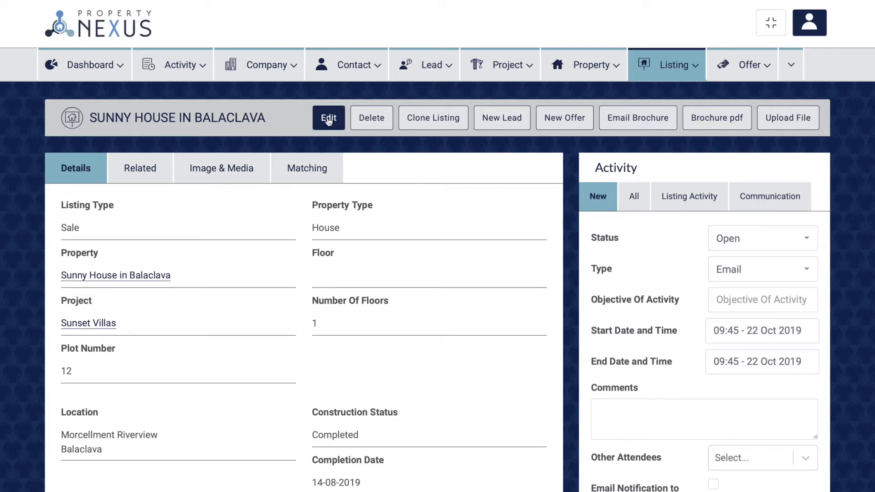
- Open the Advertise on Our Website setting for editing in the Marketing details of the Sunny House in Balaclava listing
scroll(390, 220, "down", 15)
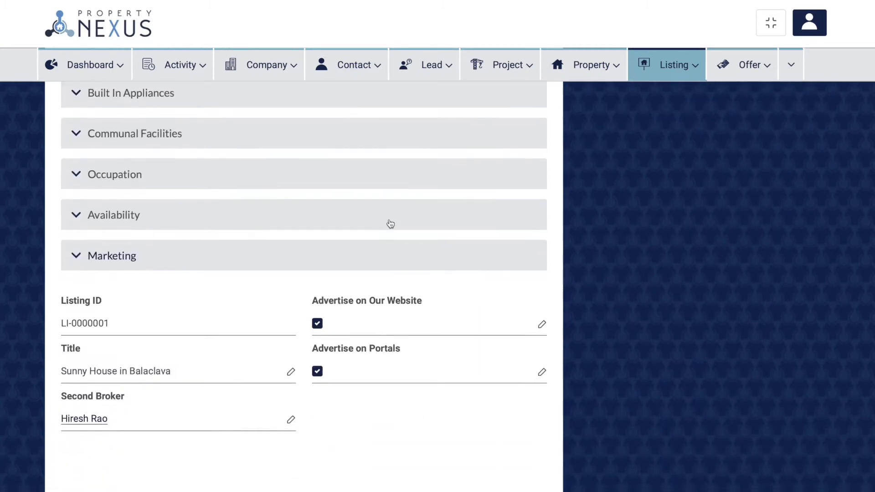
scroll(391, 223, "down", 1)
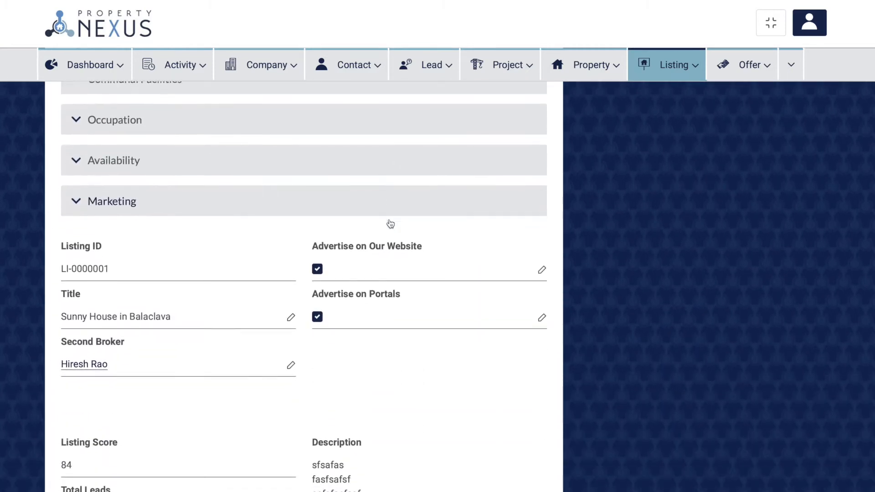
left_click(543, 271)
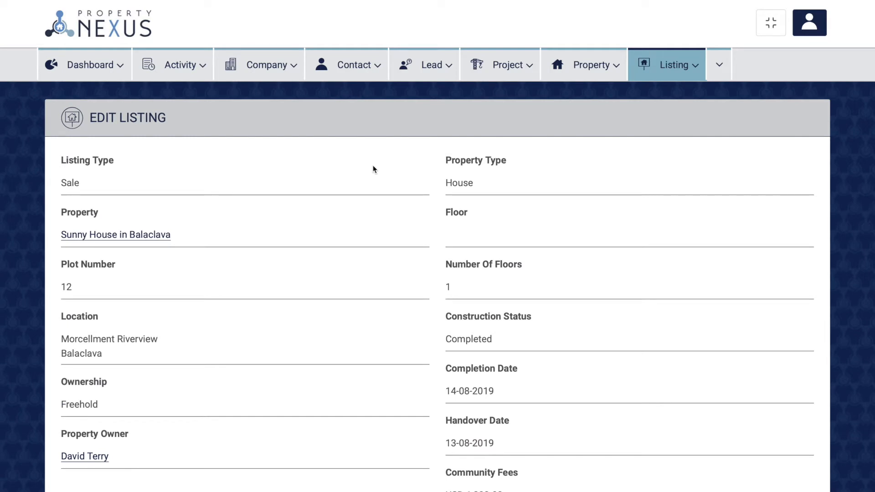
- Disable Advertise on Our Website in the Marketing section of the listing's edit form and save the update
scroll(373, 169, "down", 7)
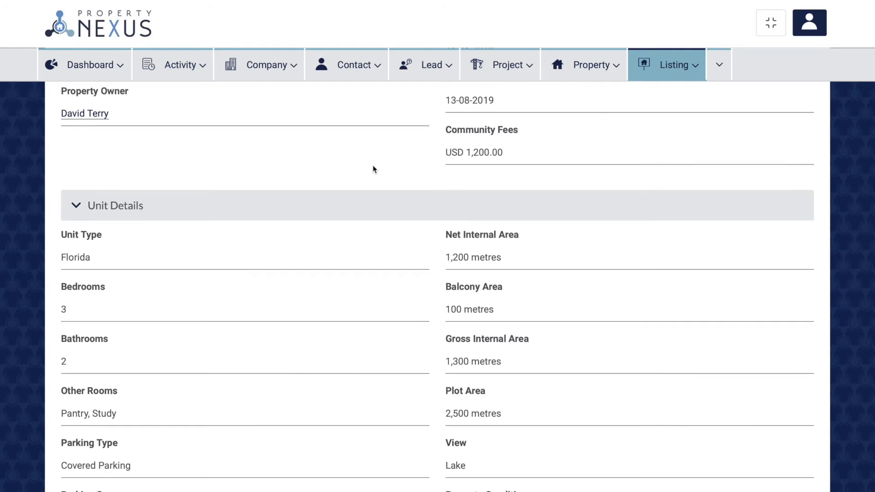
scroll(373, 170, "down", 4)
scroll(373, 170, "down", 4)
scroll(373, 170, "down", 1)
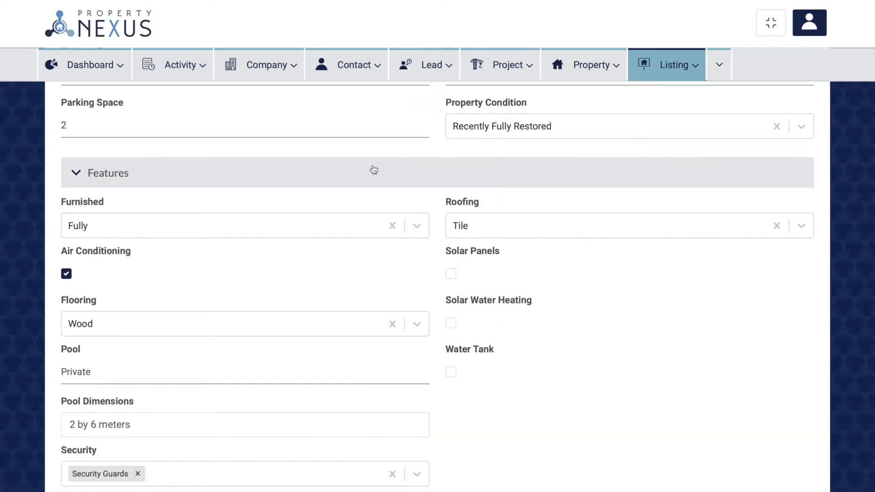
scroll(374, 170, "down", 13)
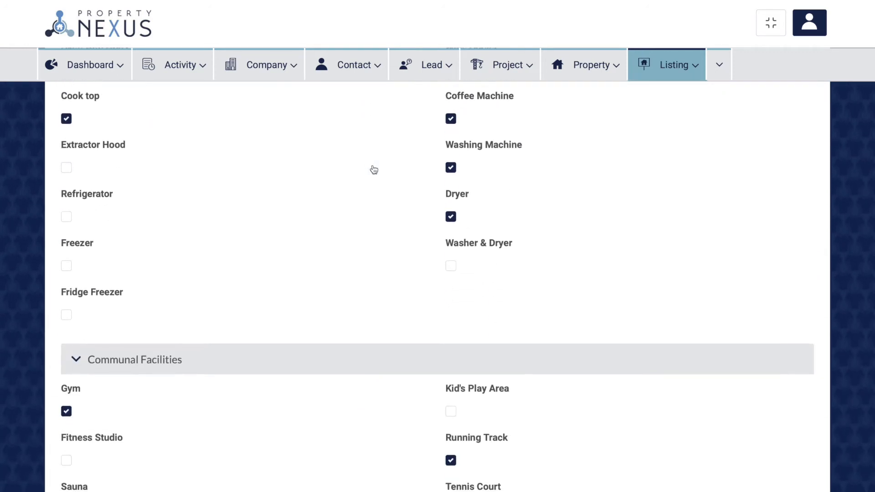
scroll(374, 170, "down", 19)
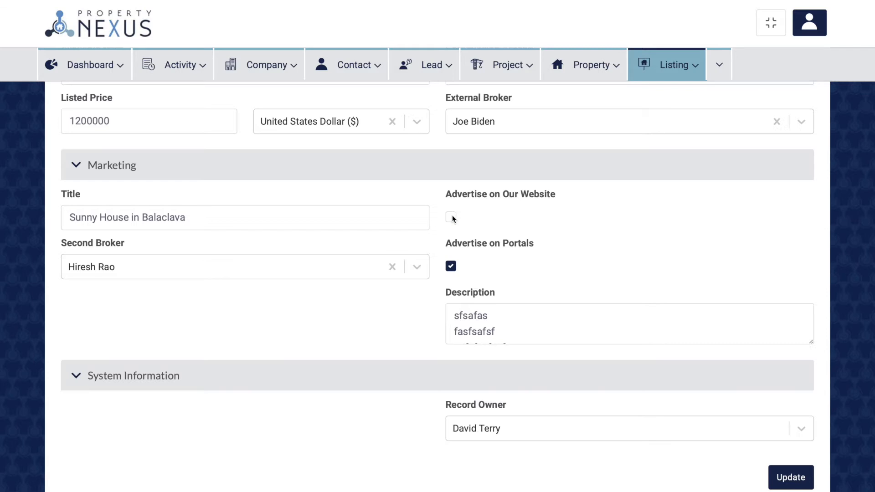
left_click(792, 474)
left_click(792, 474)
left_click(792, 475)
left_click(792, 475)
left_click(792, 476)
left_click(792, 475)
left_click(792, 476)
left_click(792, 476)
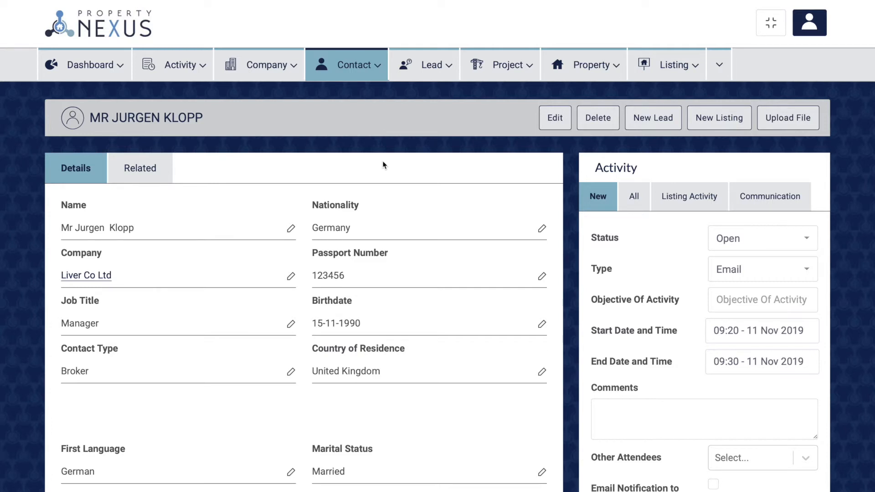
- Examine the contact's System Information and the history of field changes among the related records
scroll(383, 165, "down", 5)
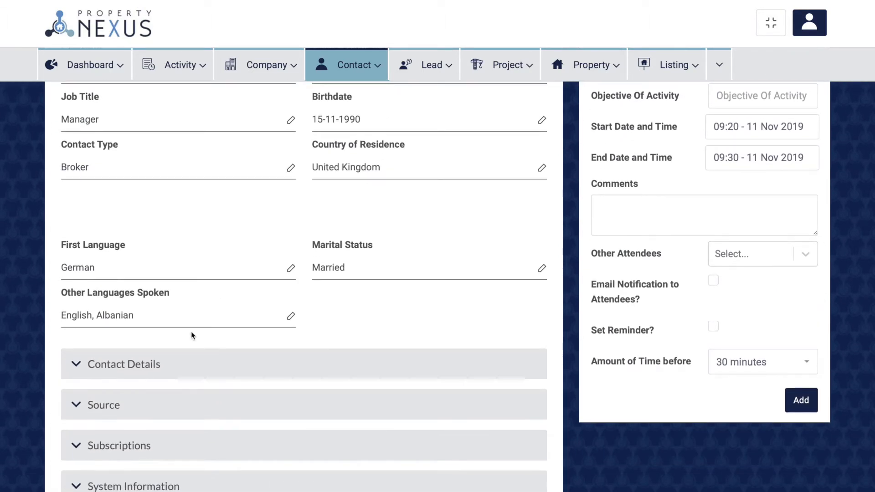
left_click(76, 487)
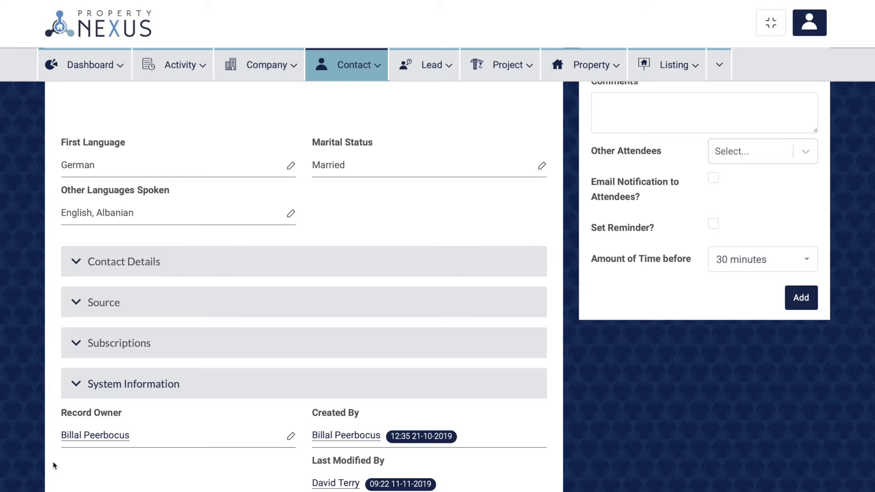
scroll(54, 465, "up", 7)
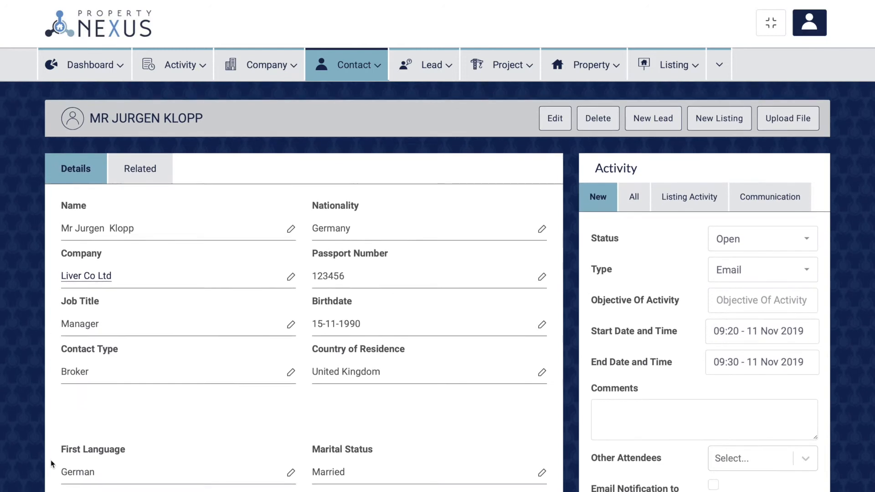
left_click(135, 170)
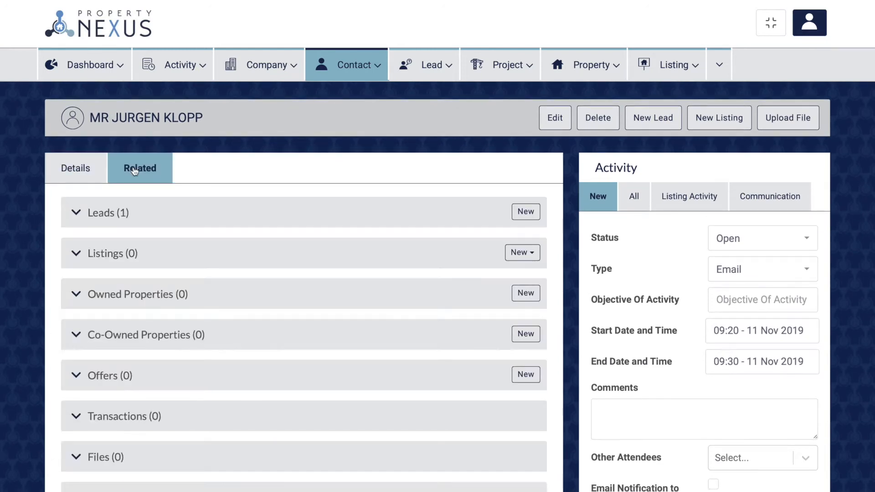
scroll(166, 262, "down", 8)
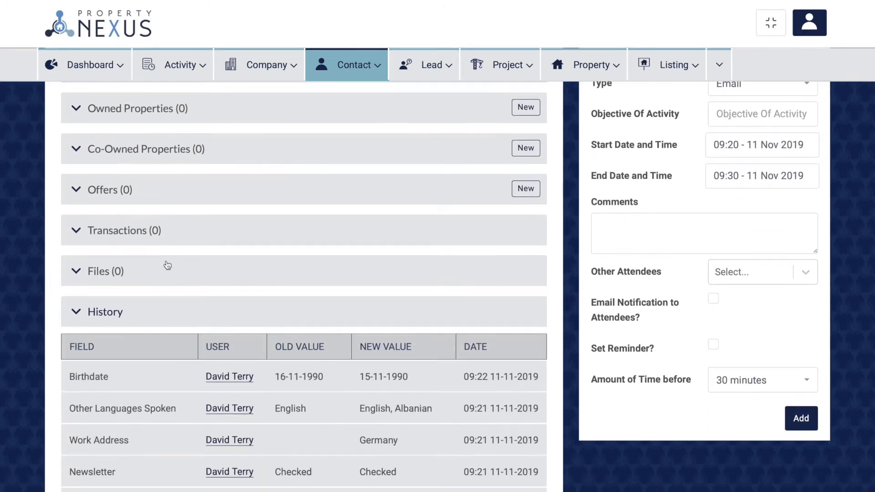
scroll(168, 265, "down", 1)
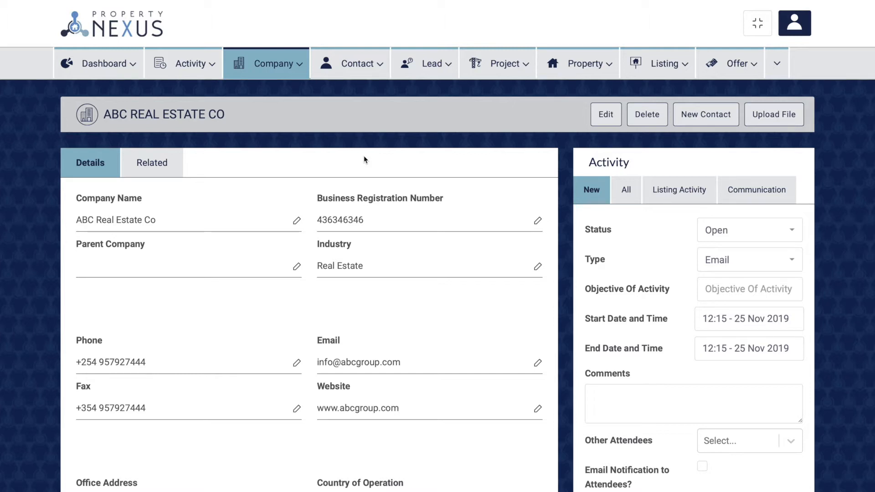
- Examine the file upload option and the change history in the related records of the ABC Real Estate Co company
left_click(150, 163)
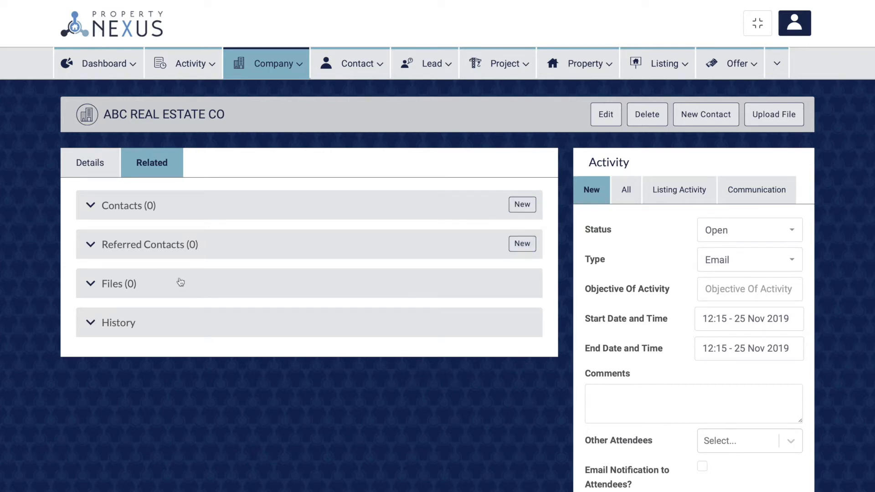
left_click(91, 284)
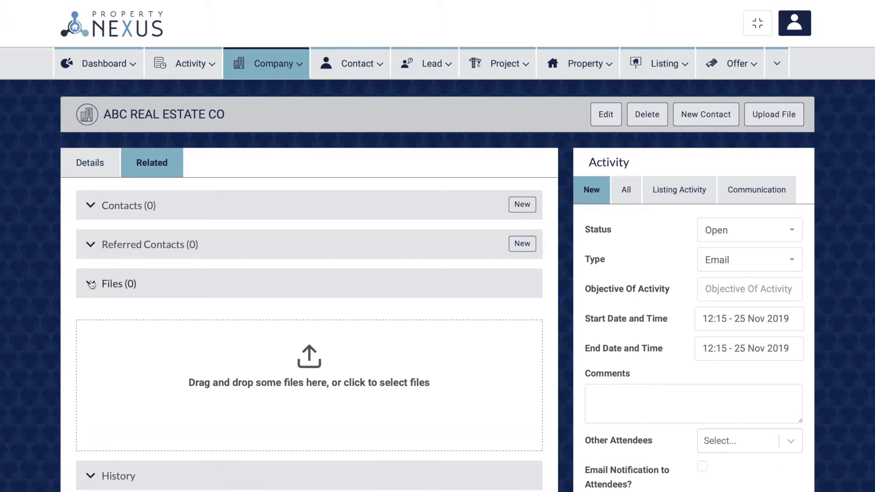
left_click(313, 359)
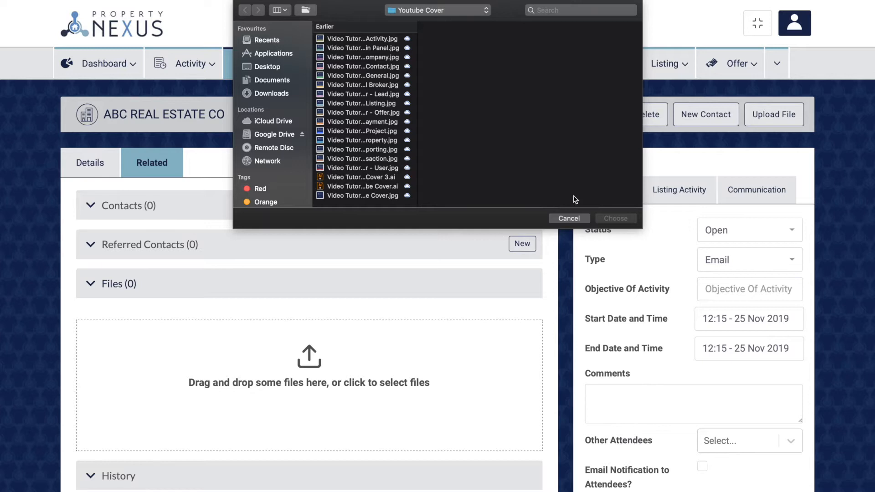
left_click(571, 219)
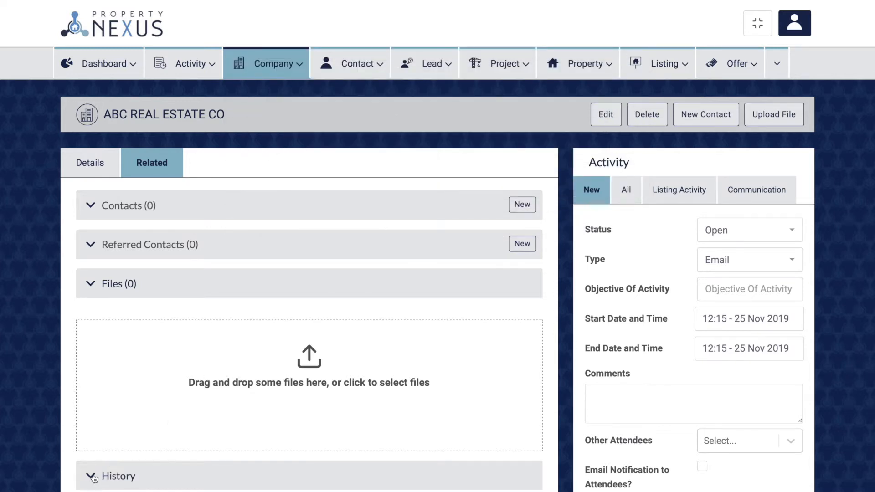
scroll(94, 477, "down", 7)
scroll(94, 476, "down", 1)
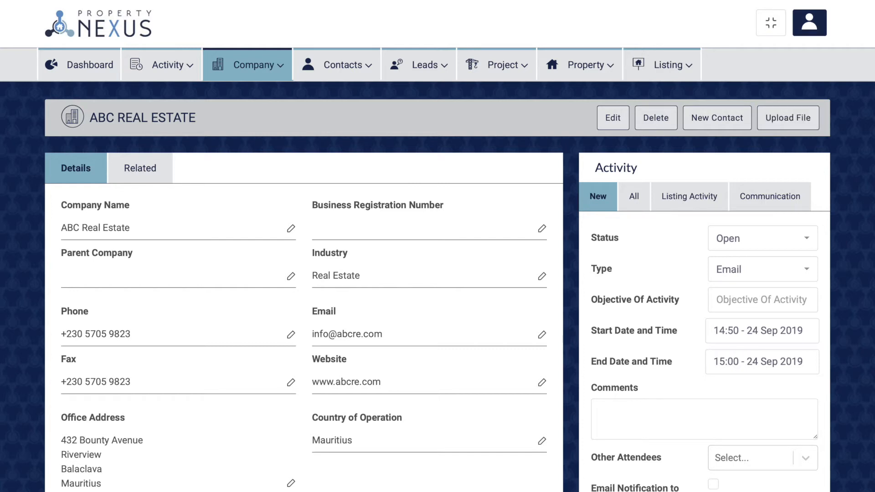
- Upload the screenshot 2019-09-24 at 14.47.28 to the related files of the ABC Real Estate company
left_click(147, 174)
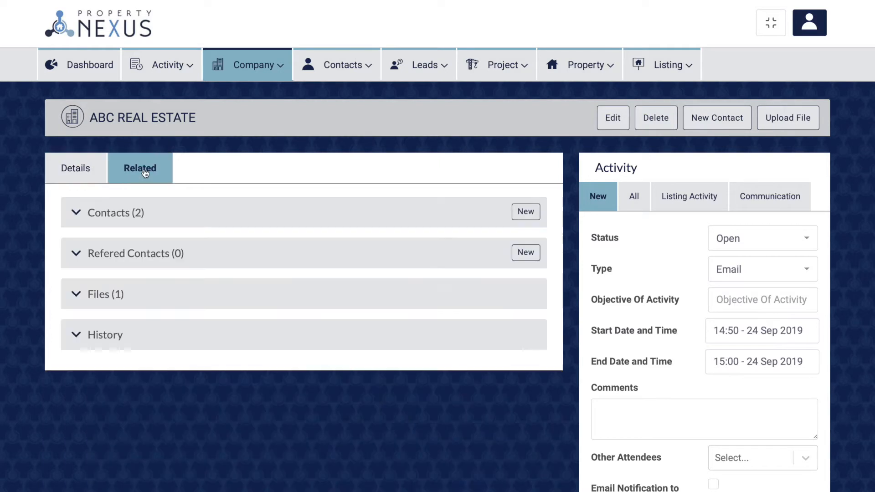
left_click(74, 295)
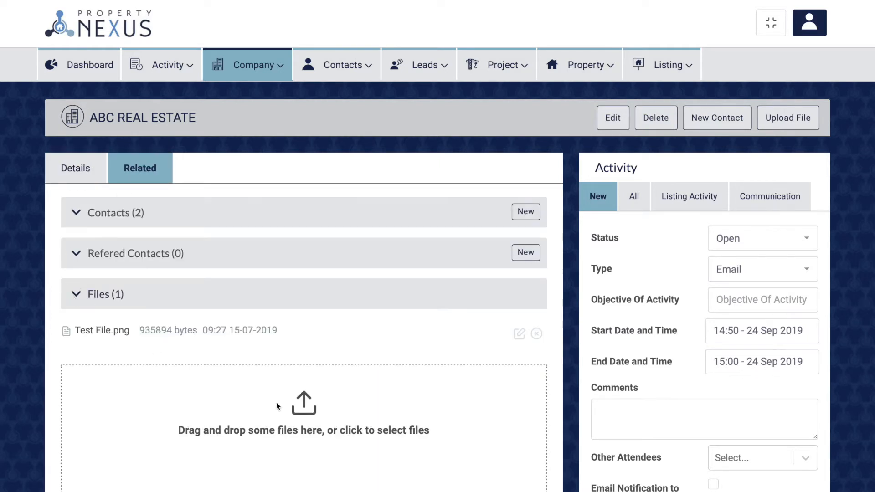
left_click(309, 413)
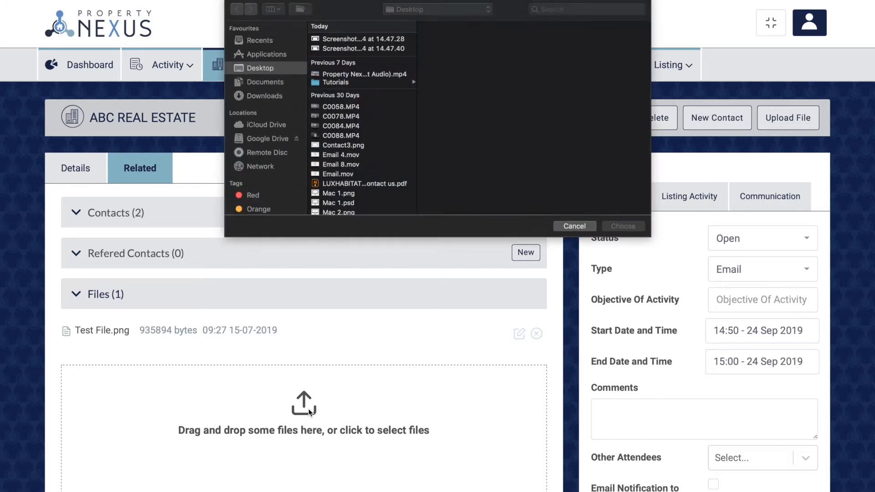
left_click(348, 40)
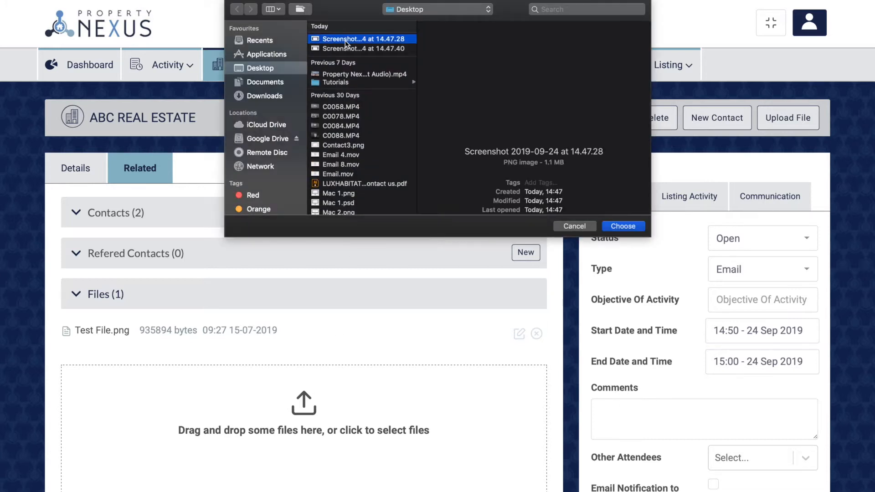
left_click(622, 227)
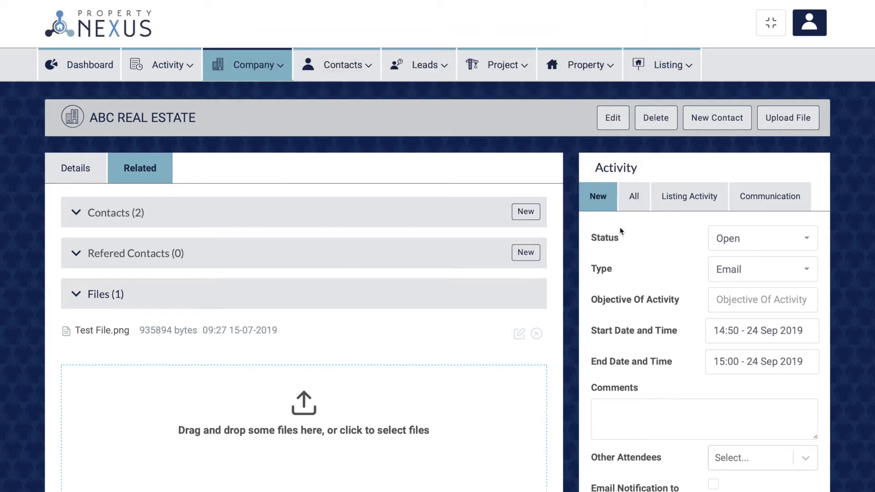
- Delete Test Document.png from the company's related files and confirm the deletion
scroll(303, 461, "down", 3)
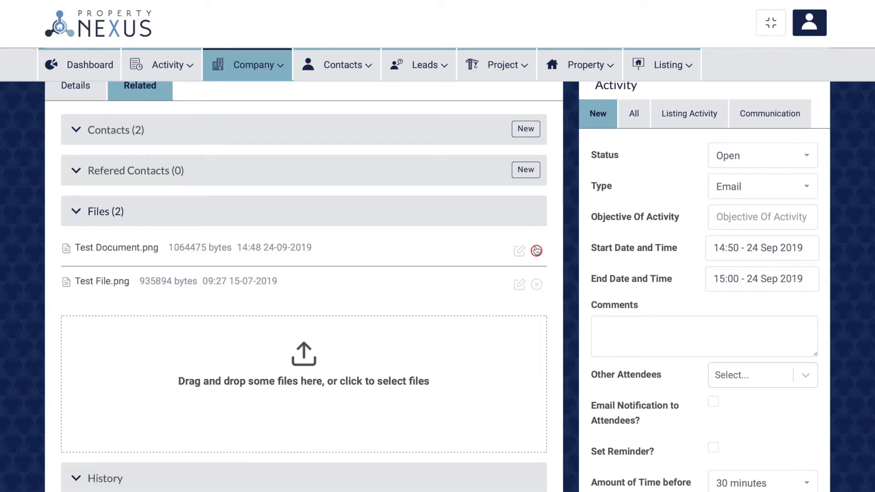
left_click(536, 251)
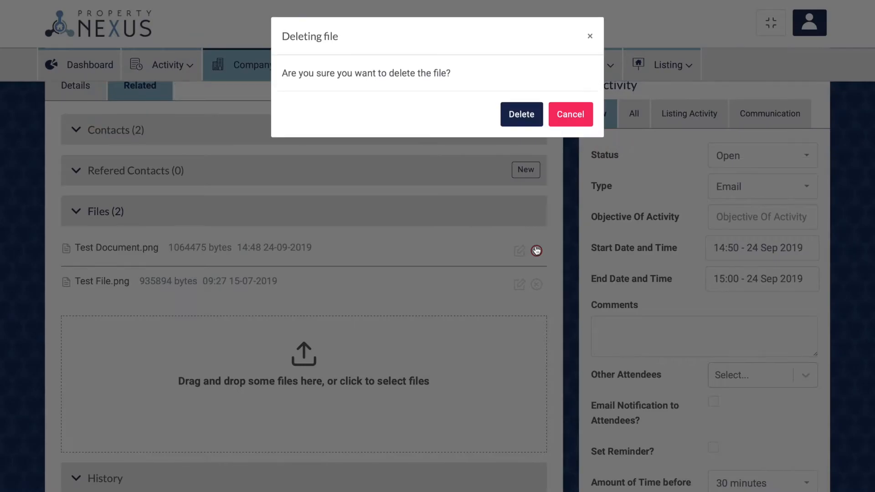
left_click(522, 116)
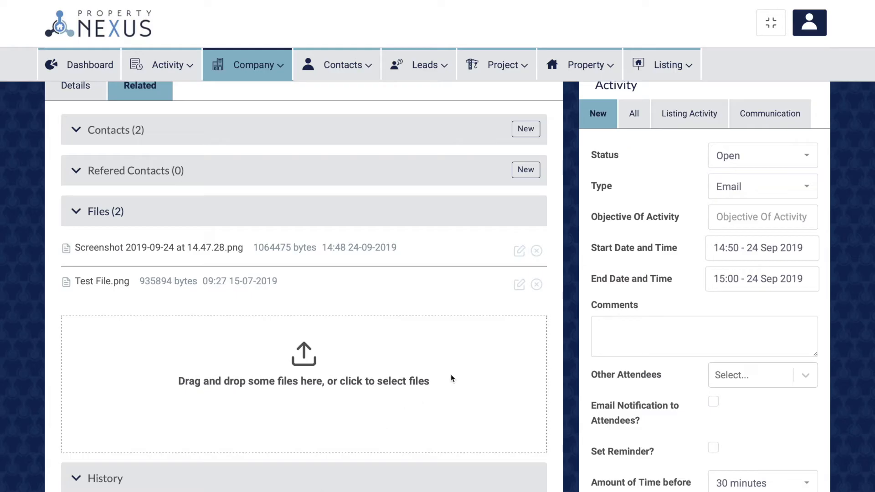
- Rename the uploaded file Screenshot 2019-09-24 at 14.47.28.png as Test Document.png
left_click(520, 252)
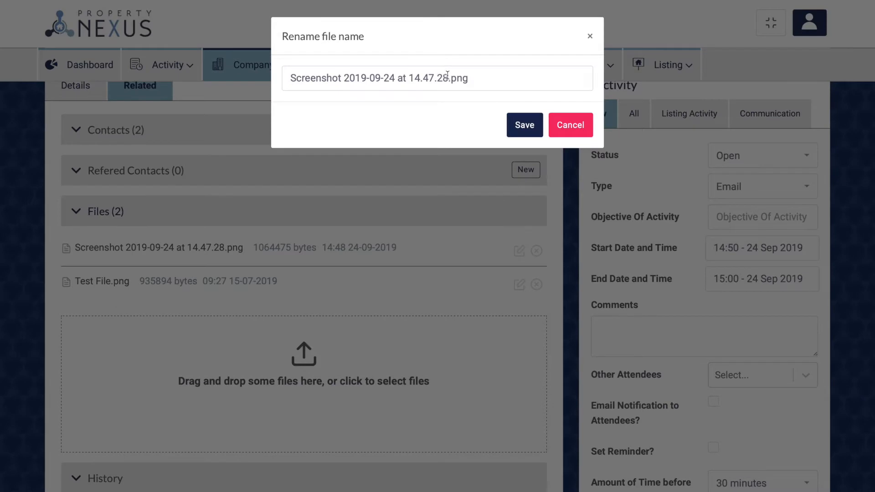
left_click_drag(447, 75, 273, 74)
type("Tes")
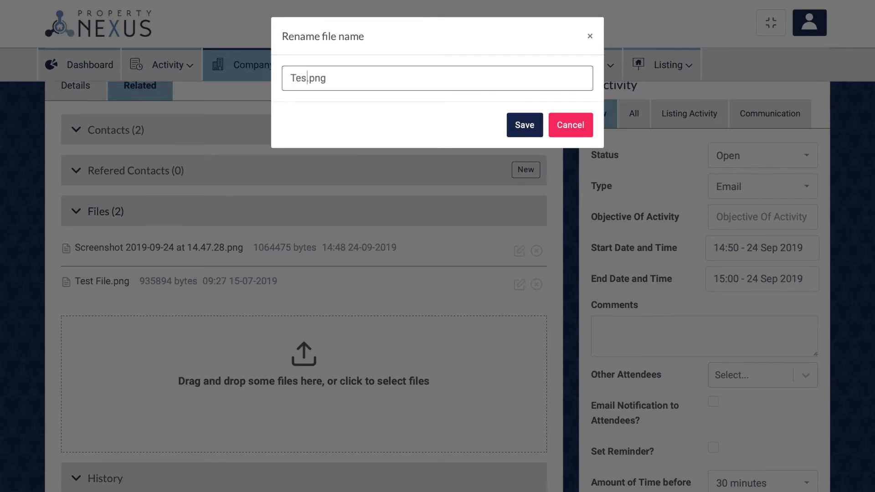
type("t Document")
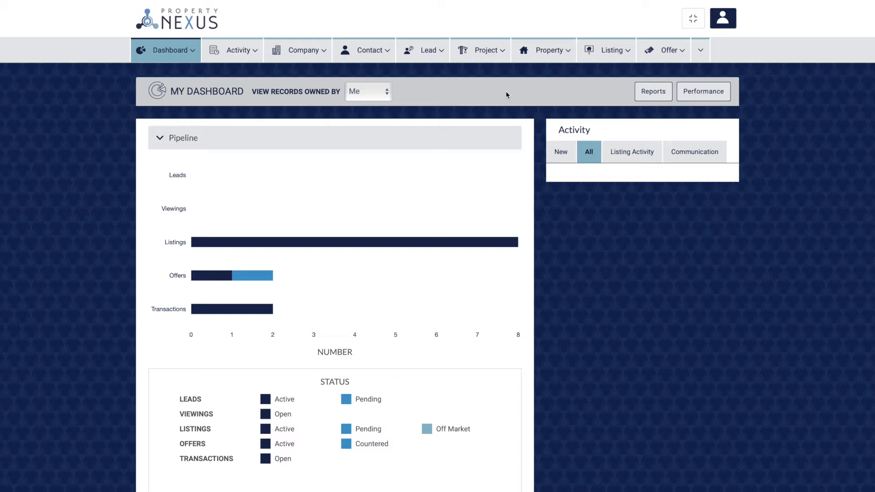
- Look at the new activity form on the dashboard and the Activity module's options
left_click(561, 153)
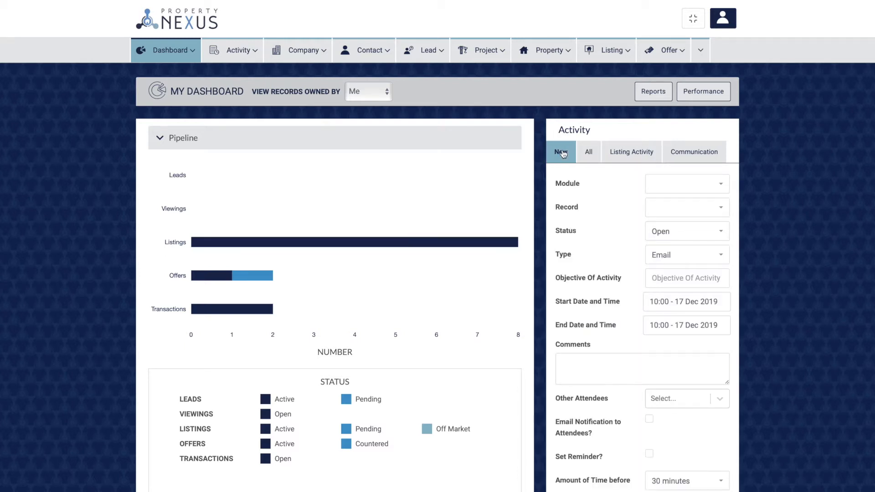
left_click(239, 51)
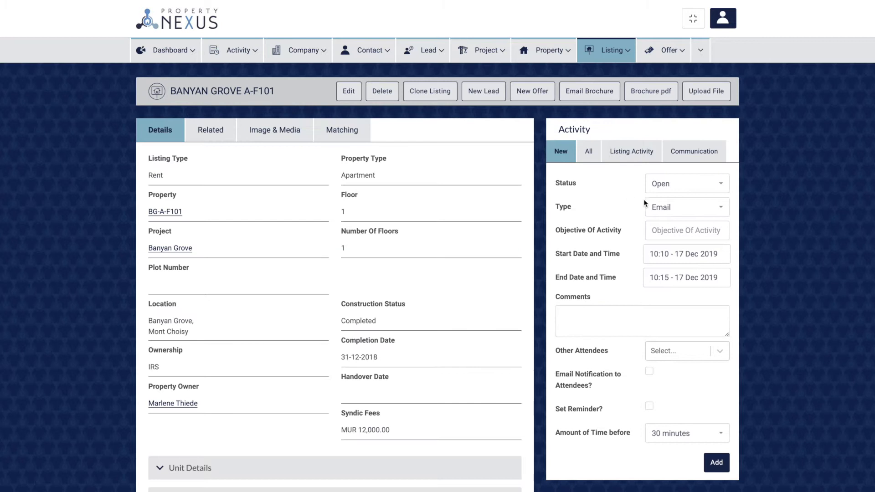
- Look at the activity type options and the start and end date settings for the Banyan Grove A-F101 listing's new activity
left_click(663, 208)
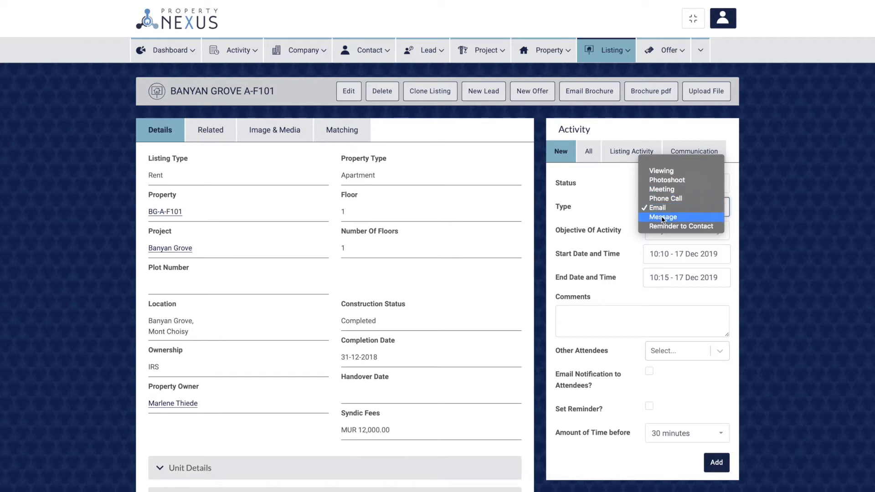
left_click(663, 256)
left_click(663, 257)
left_click(628, 412)
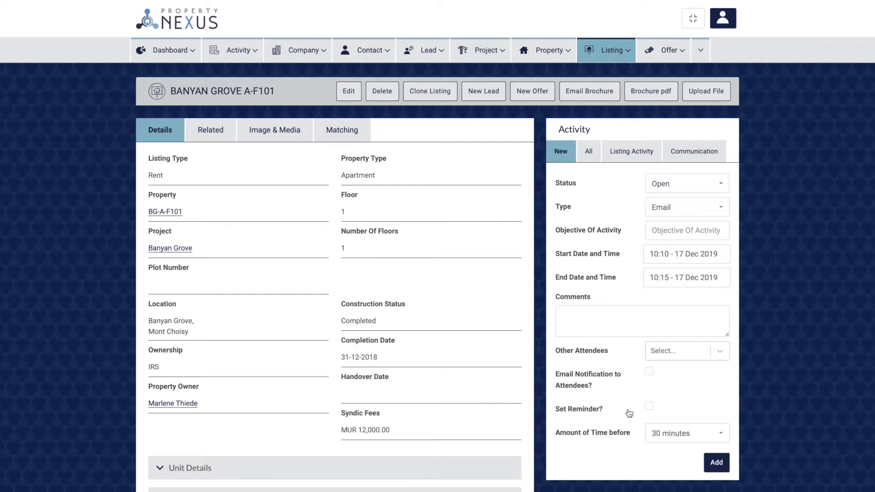
left_click(674, 279)
- Enter "Understand the requirements" as the activity's objective and "Client did not respond" as its comment
left_click(687, 231)
type("Understand the ")
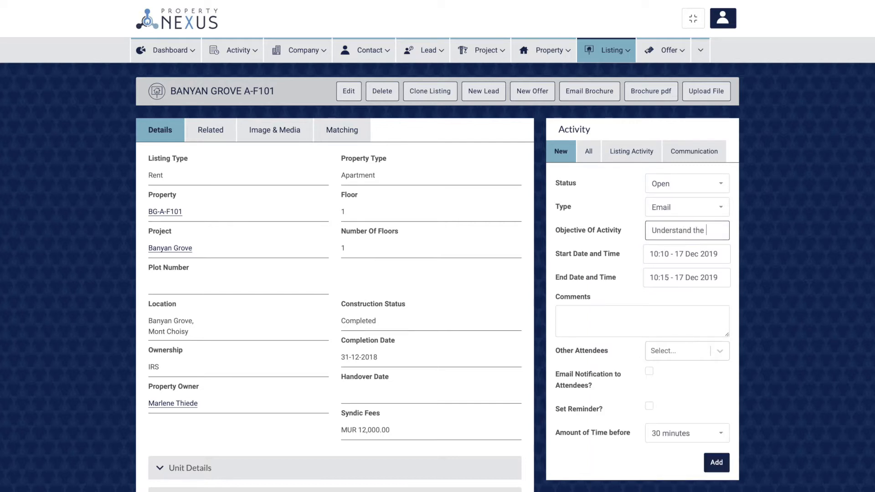
type("requirements")
left_click(581, 314)
type("Clie")
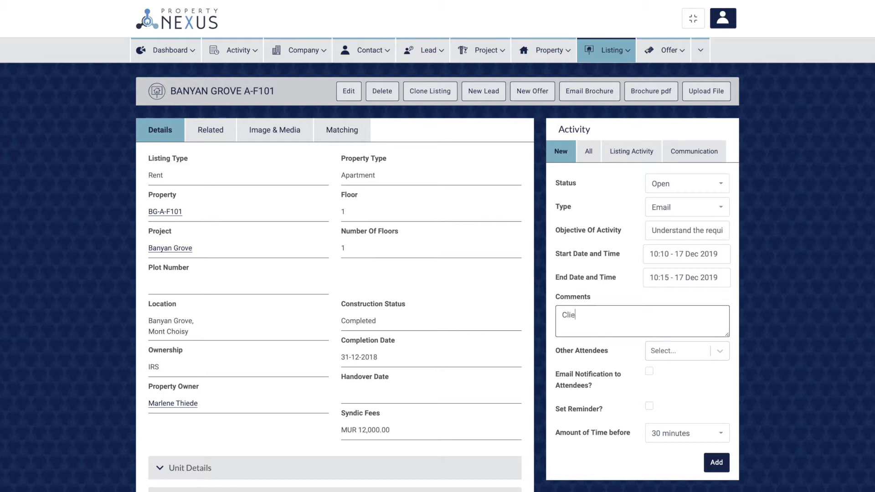
type("nt did not repond")
- Look through the users available as other attendees for the activity
left_click(665, 352)
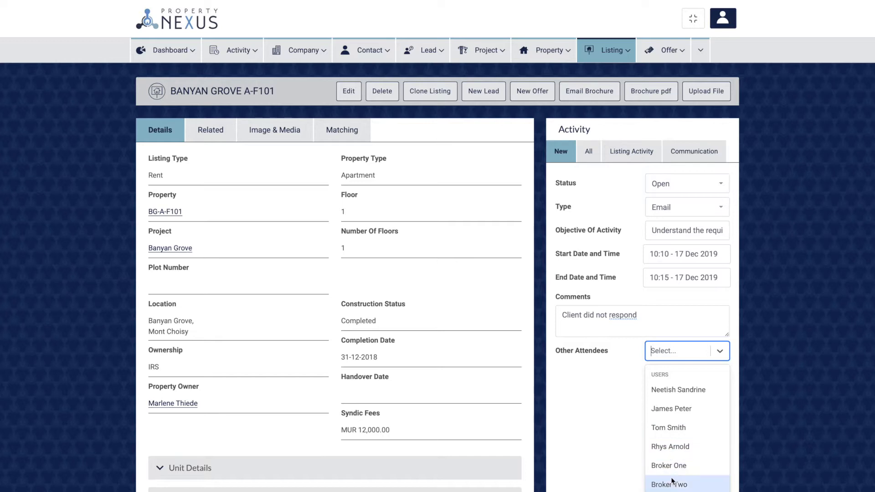
scroll(687, 429, "down", 3)
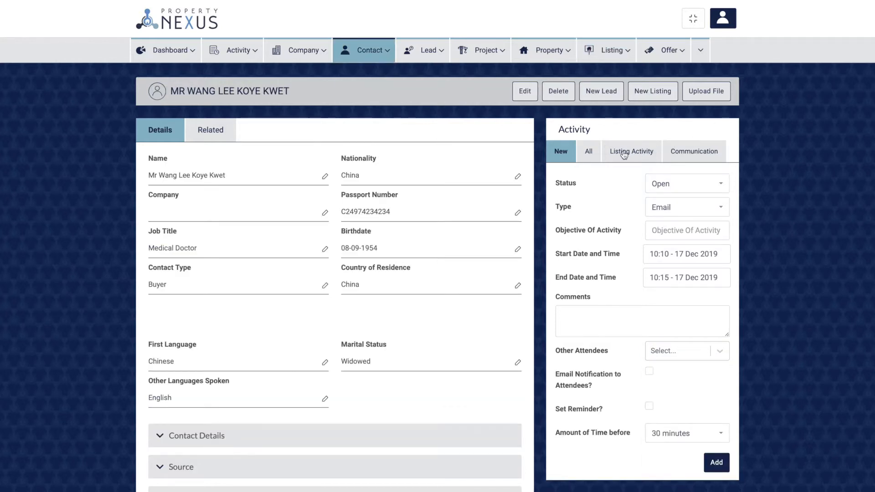
- View the listing activities of the open contact record
left_click(624, 155)
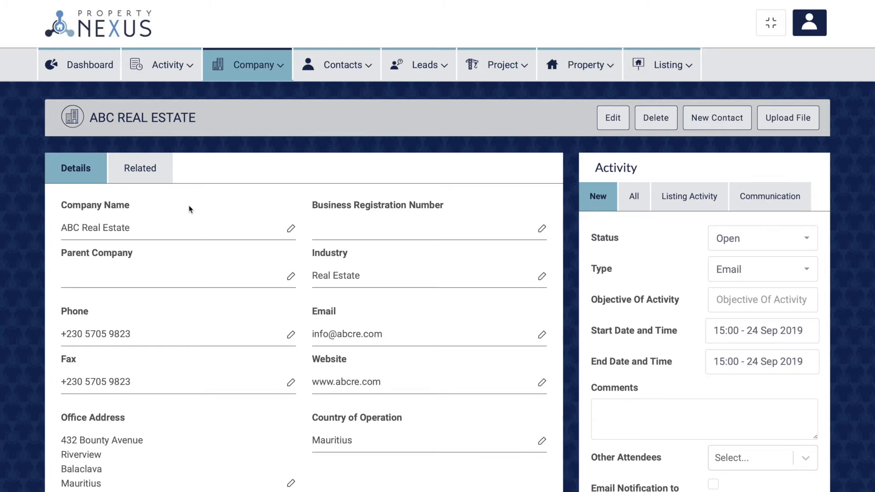
- Review the contacts related to ABC Real Estate and the company's agreement details
left_click(135, 171)
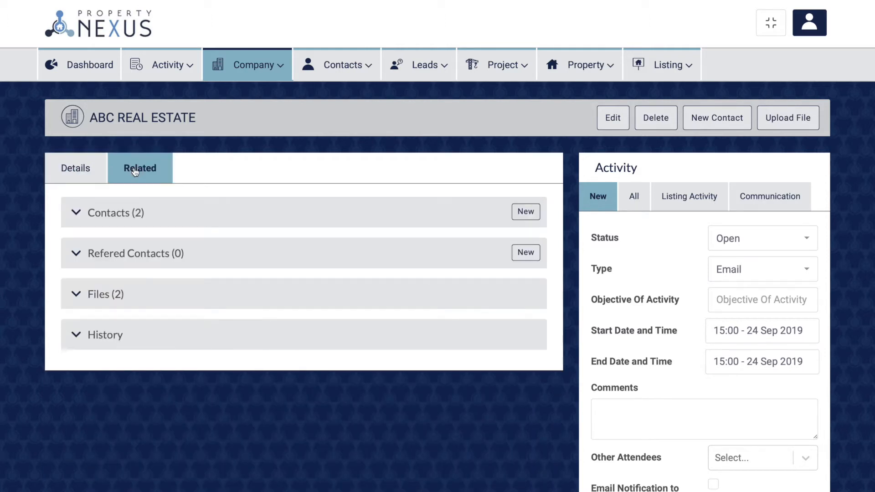
left_click(76, 213)
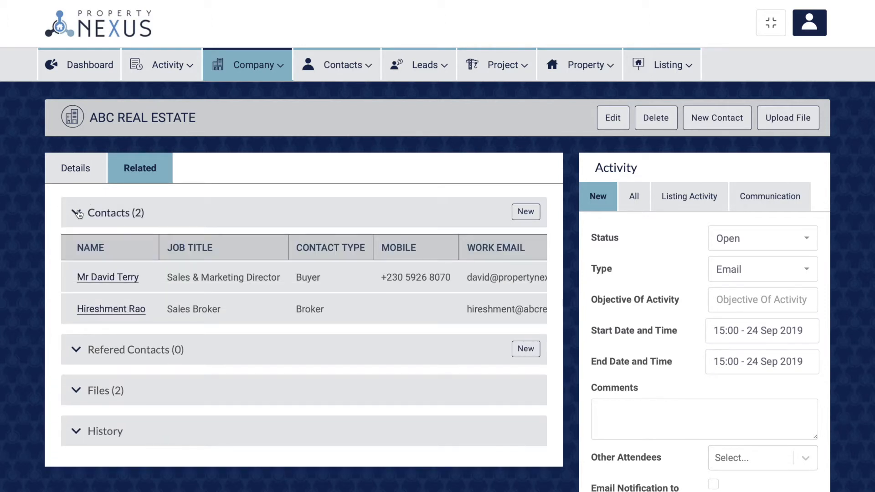
left_click(76, 170)
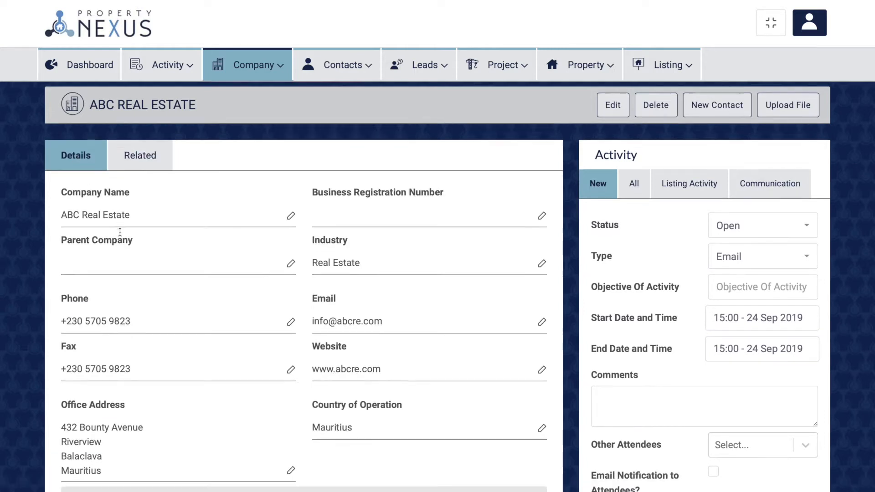
scroll(120, 233, "down", 3)
scroll(120, 233, "down", 2)
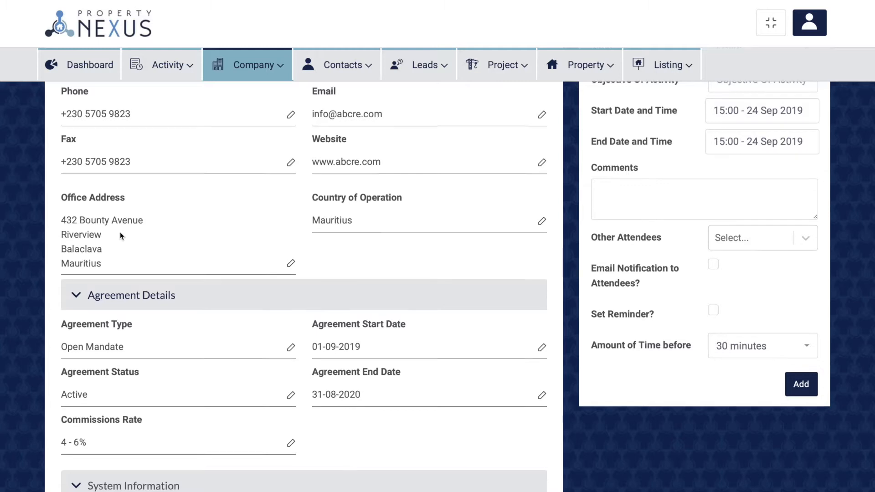
- Look at the available agreement types and agreement statuses while editing ABC Real Estate
left_click(125, 383)
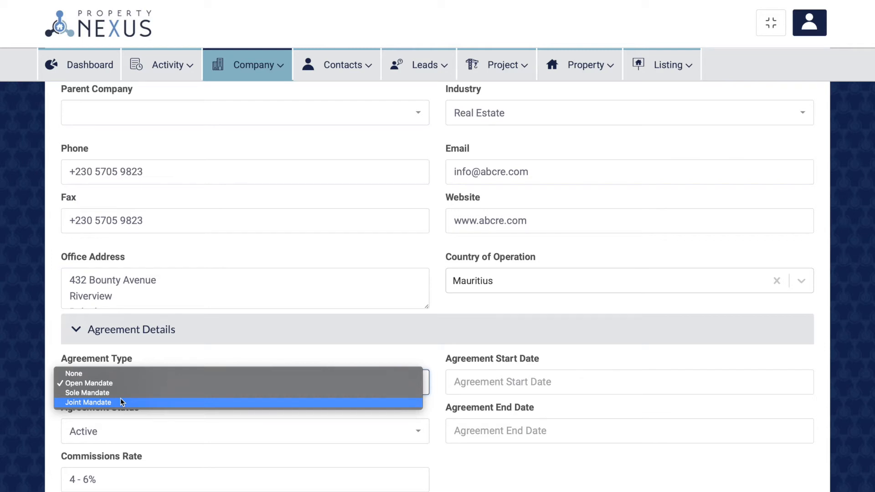
left_click(152, 418)
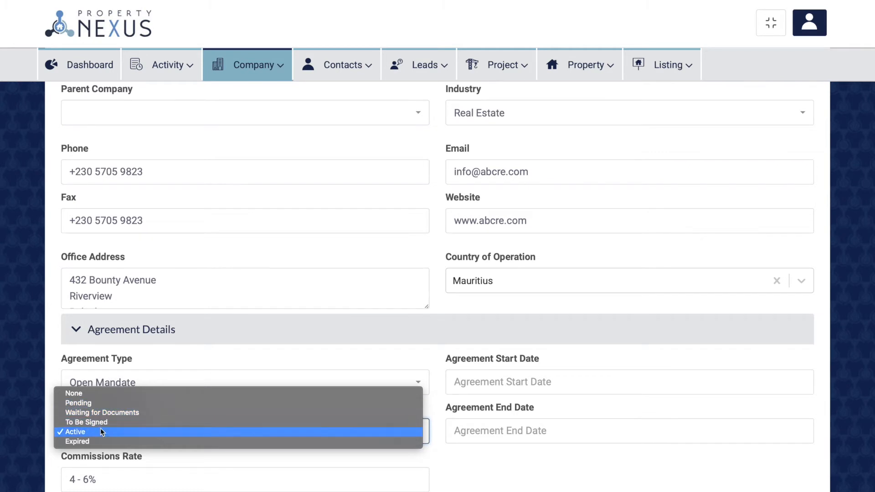
left_click(162, 457)
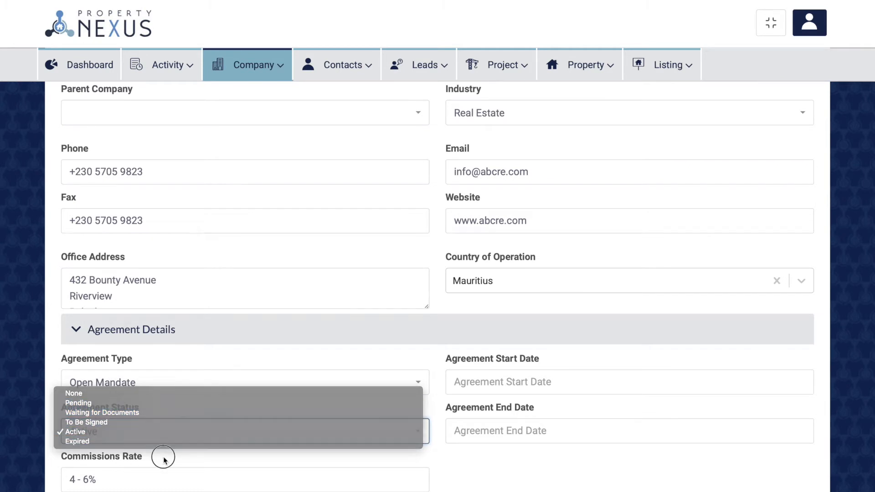
- Change ABC Real Estate's commissions rate to 4%
left_click(107, 479)
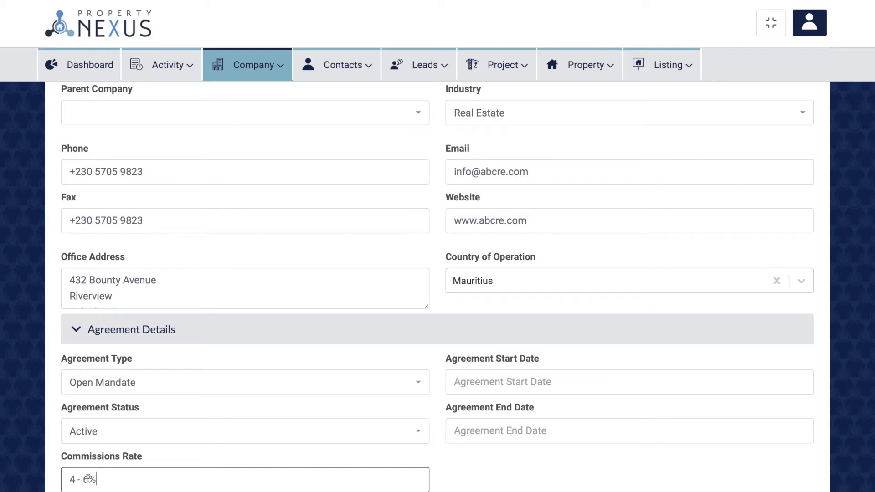
left_click(88, 479)
key("BackSpace")
key("BackSpace")
key("BackSpace")
key("BackSpace")
- Set the agreement start date to 01-09-2019 and the end date to 31-08-2020, and save the company
left_click(486, 379)
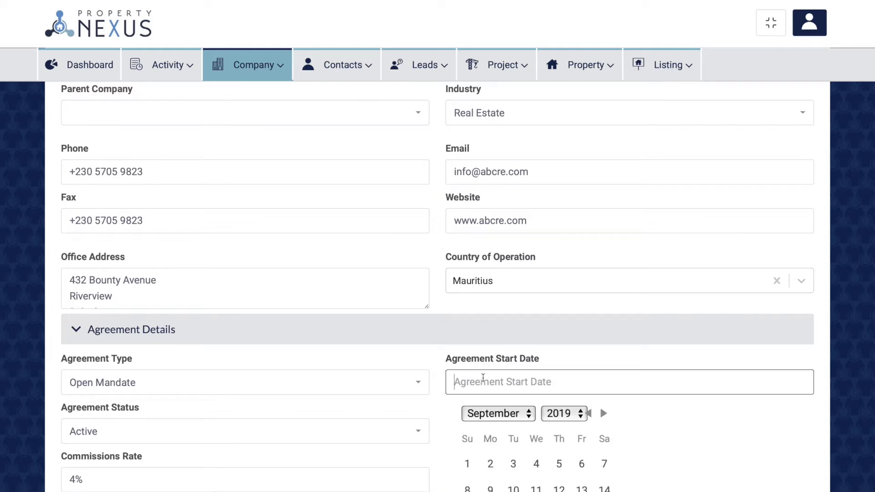
left_click(468, 463)
left_click(468, 431)
left_click(565, 463)
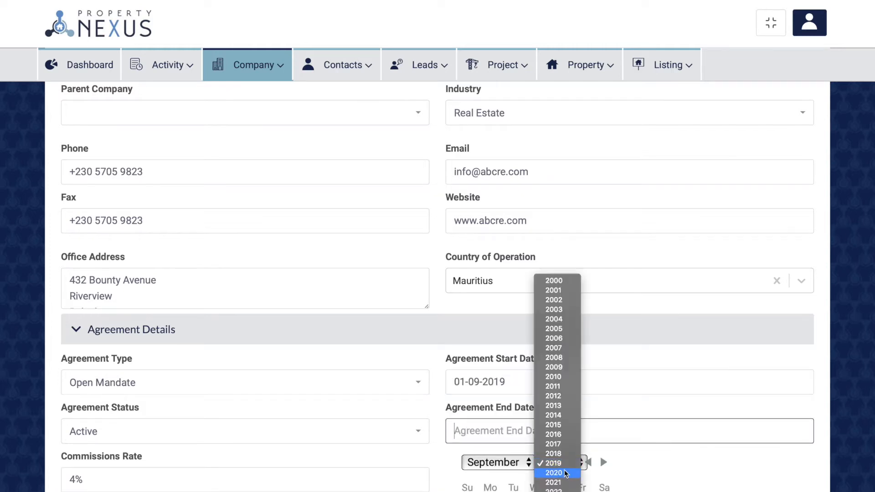
left_click(557, 469)
scroll(558, 456, "down", 1)
scroll(438, 287, "down", 2)
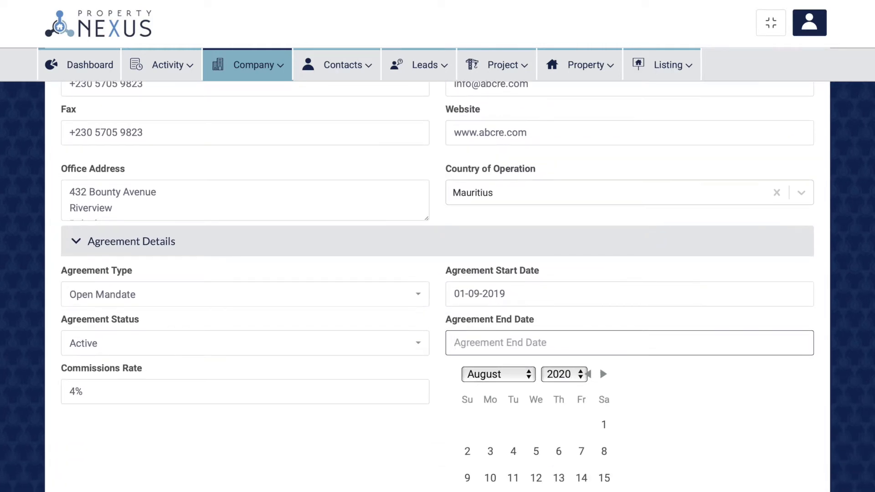
scroll(491, 438, "down", 4)
left_click(490, 438)
left_click(791, 485)
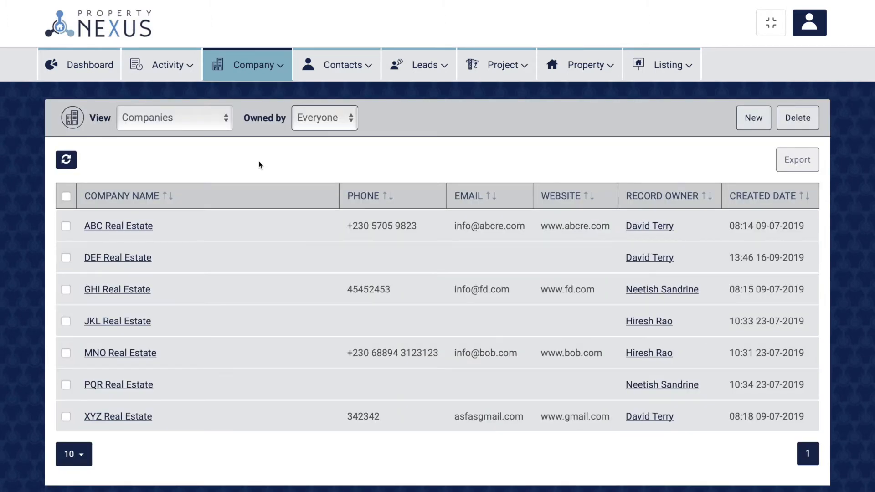
- Look at the predefined views available for the company list
left_click(175, 120)
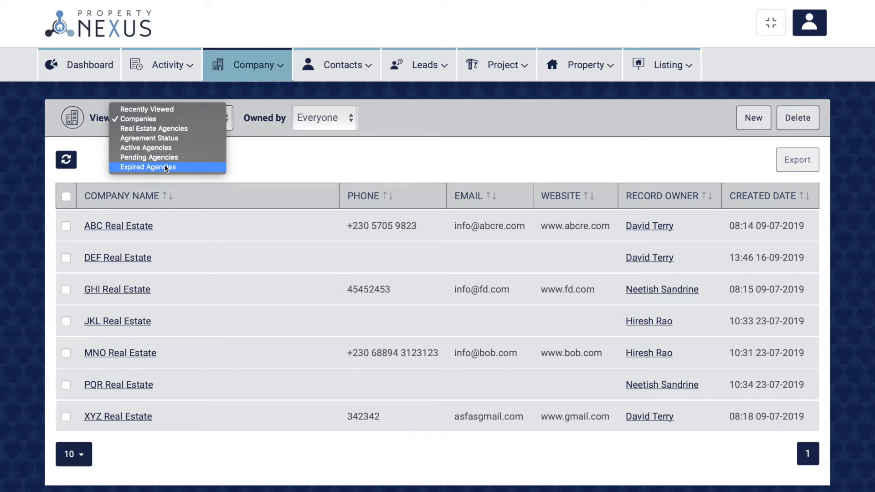
left_click(294, 177)
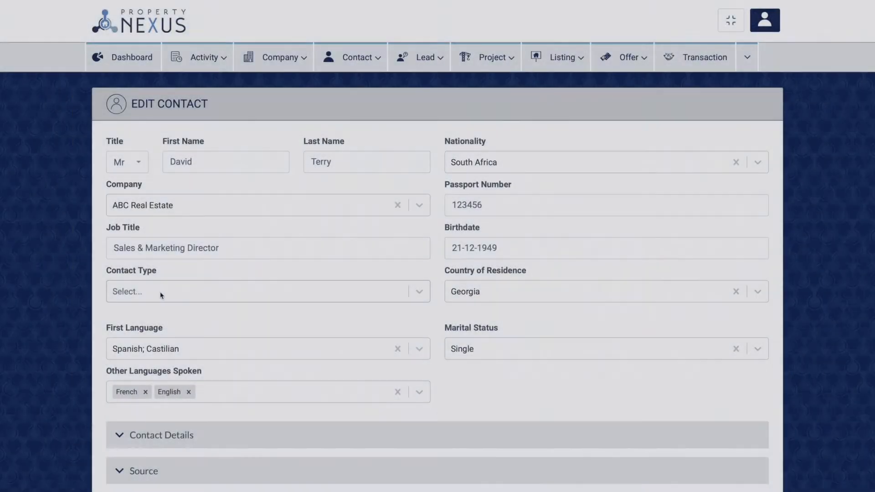
- Look through the contact type options on the contact's edit form and the views available for the contact list
left_click(135, 292)
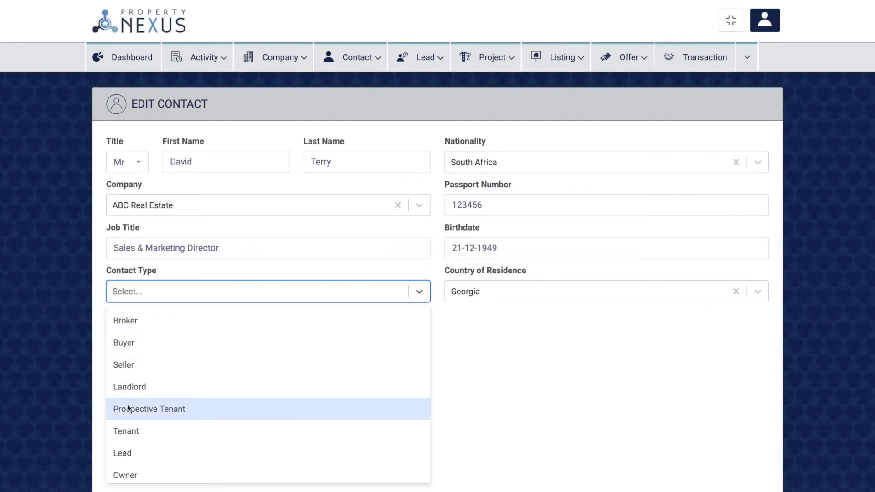
scroll(128, 408, "down", 1)
scroll(129, 408, "down", 1)
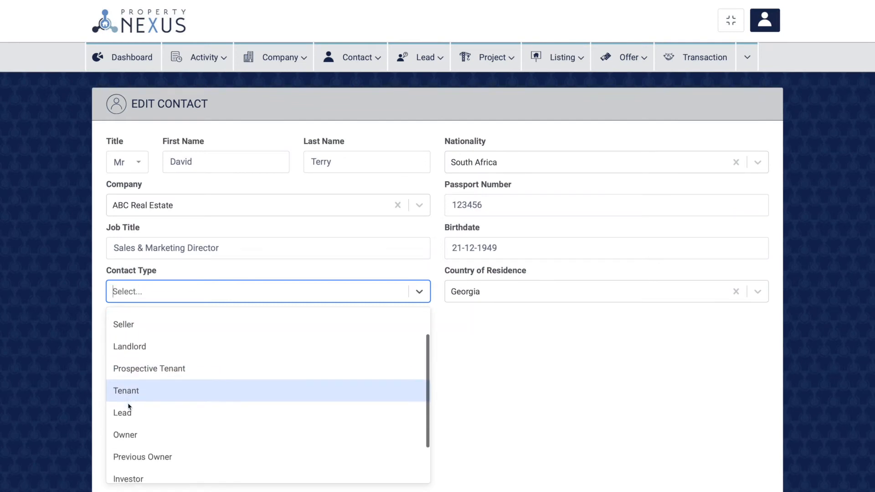
scroll(128, 408, "down", 1)
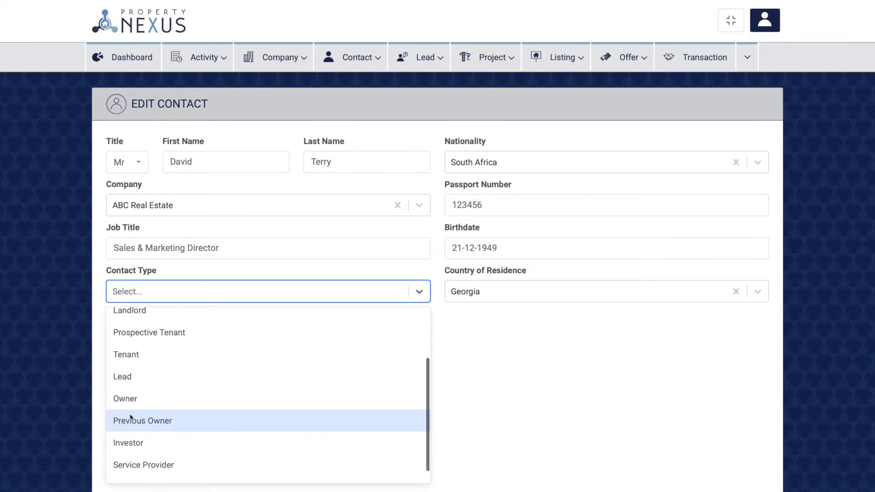
scroll(130, 440, "down", 1)
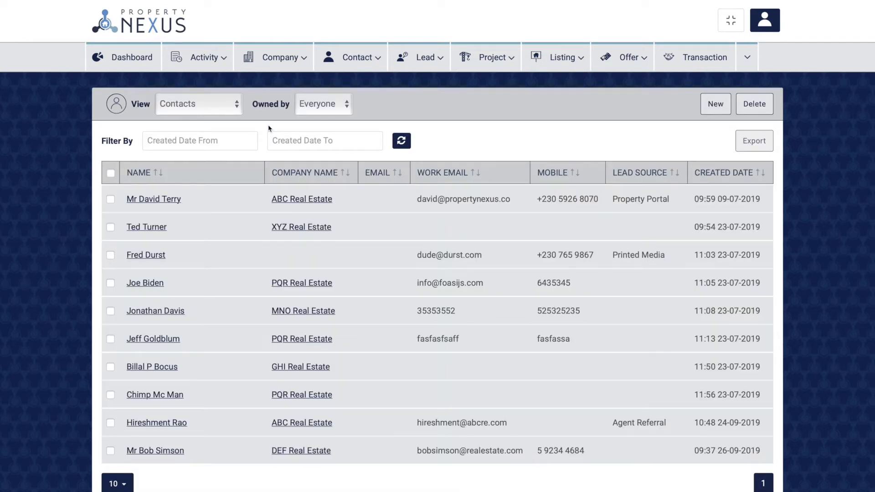
left_click(203, 106)
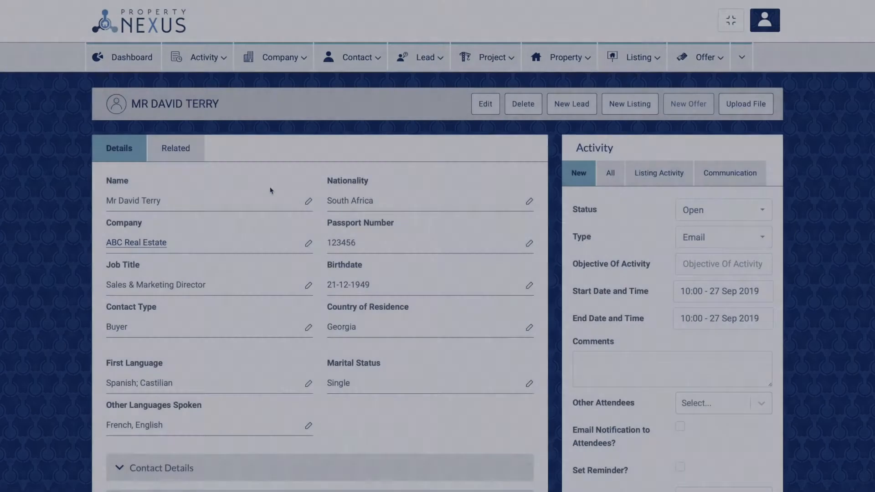
- Examine the Source section of the contact record and look through its lead source options
scroll(270, 191, "down", 5)
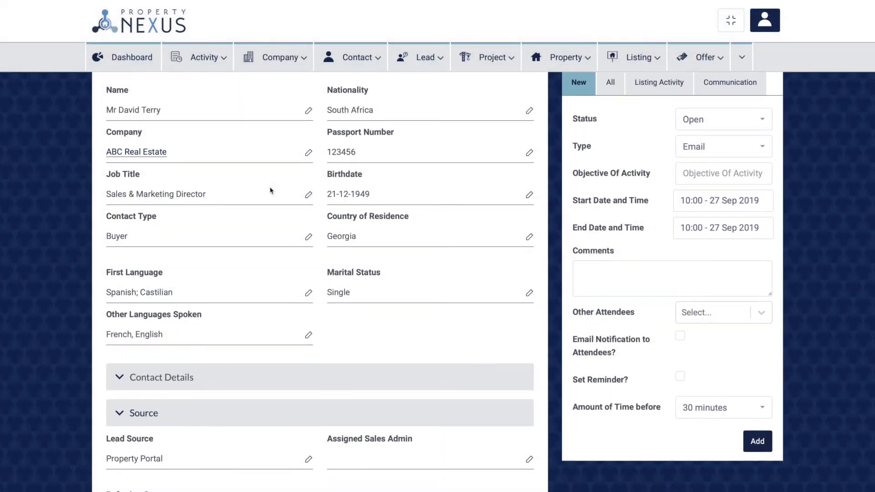
scroll(270, 191, "down", 3)
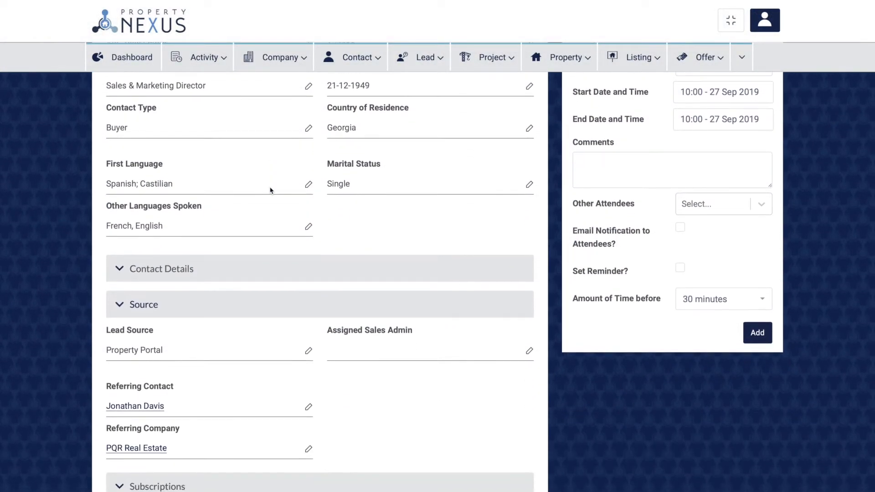
scroll(270, 191, "down", 1)
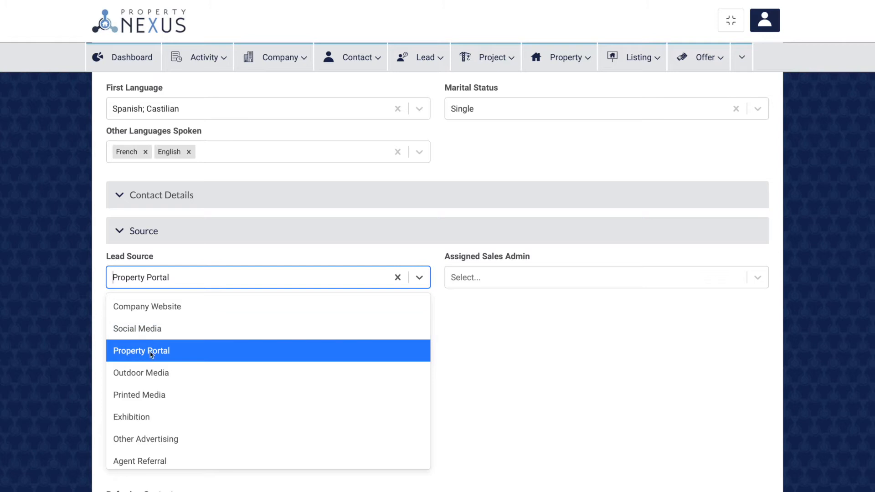
scroll(153, 395, "down", 1)
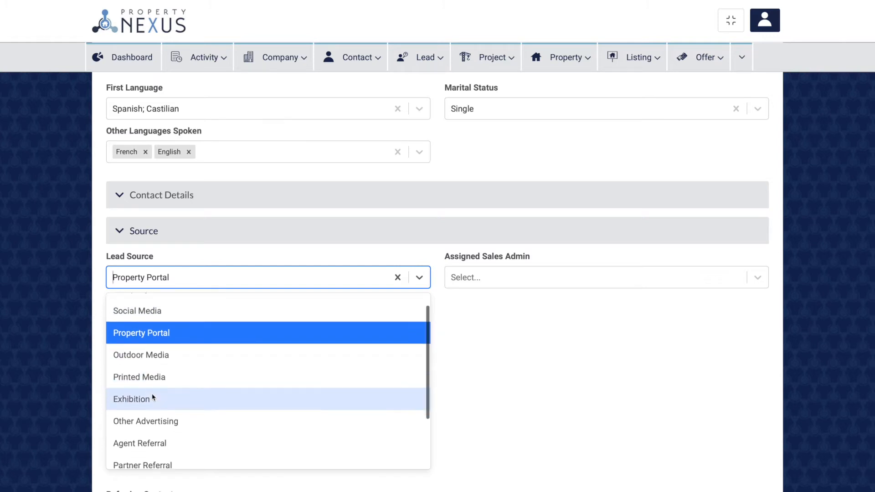
scroll(152, 397, "down", 1)
scroll(152, 396, "down", 1)
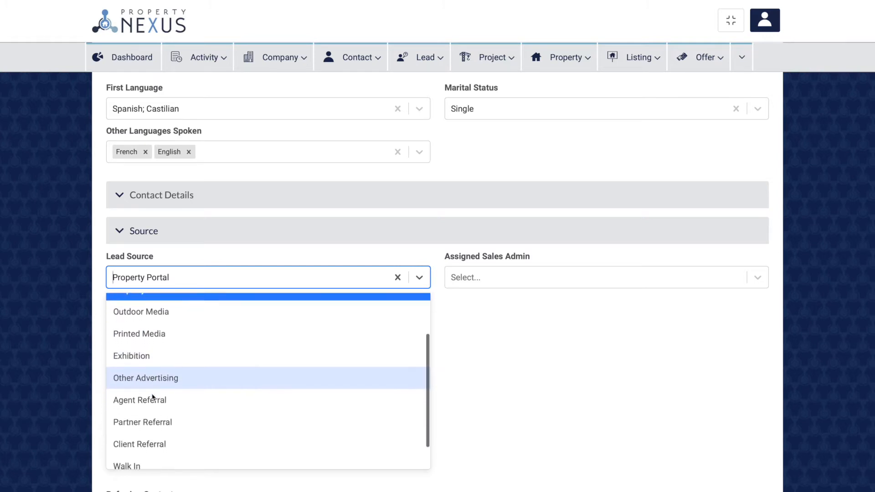
scroll(153, 397, "down", 1)
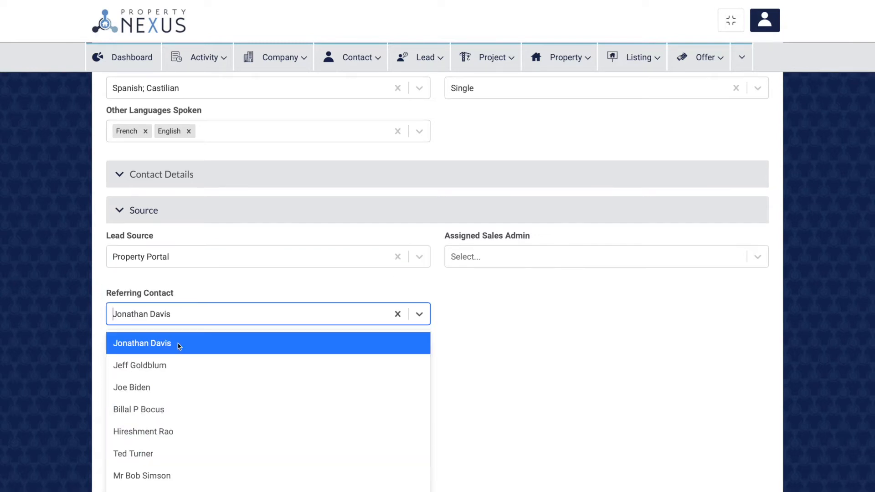
- Select the referring contact and choose PQR Real Estate as the referring company in the contact's Source section
left_click(179, 347)
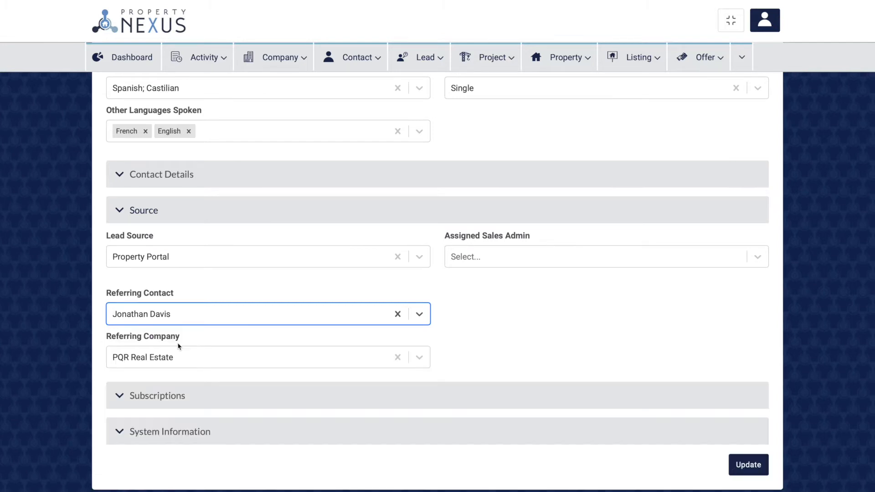
left_click(179, 357)
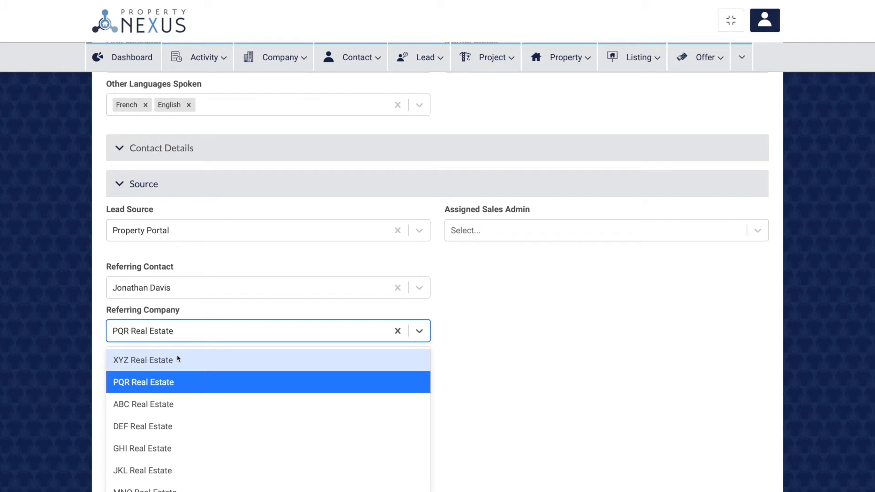
left_click(166, 382)
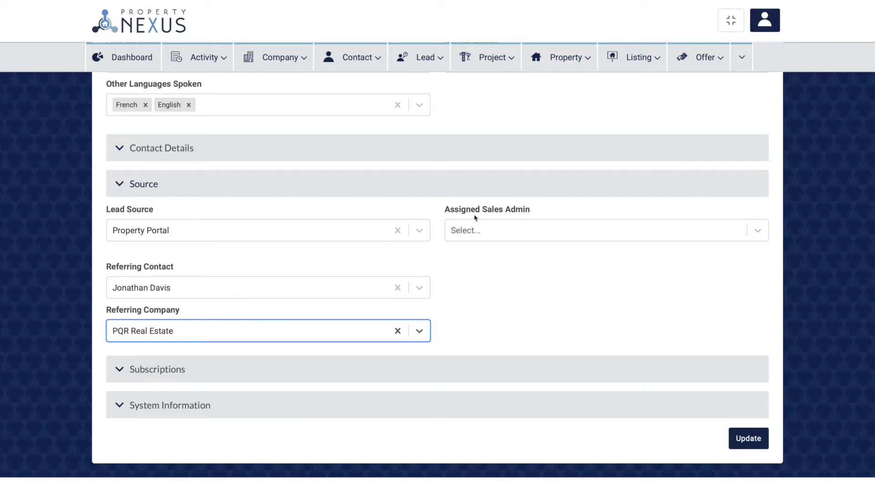
- Assign the available sales admin to the contact in its Source section
left_click(479, 228)
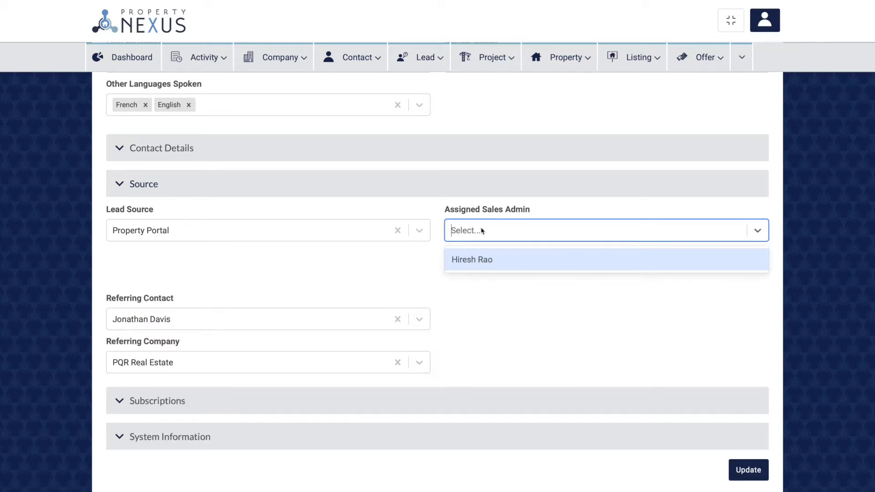
left_click(465, 259)
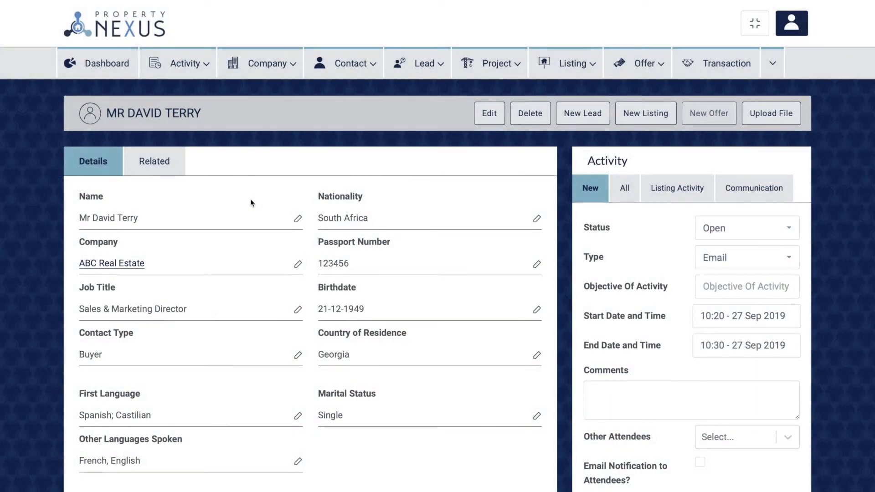
- Examine the Source section of the contact record, particularly the referring contact and referring company
scroll(251, 202, "down", 2)
scroll(251, 203, "down", 2)
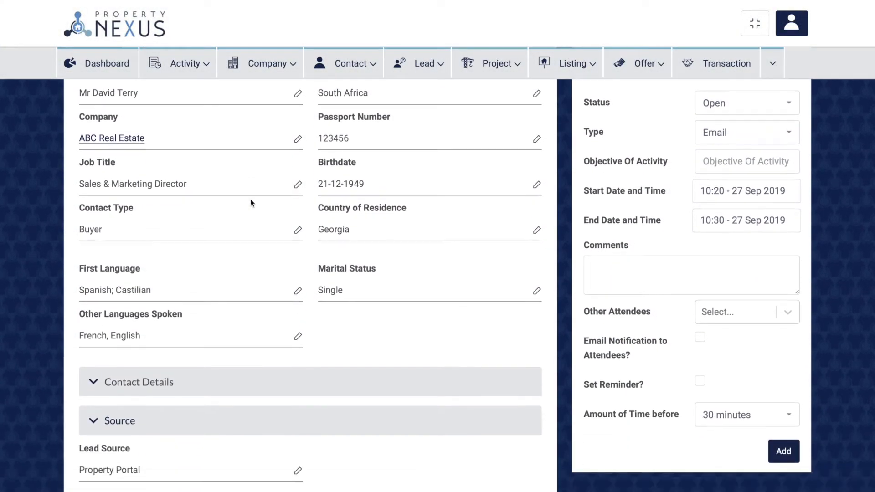
scroll(251, 203, "down", 1)
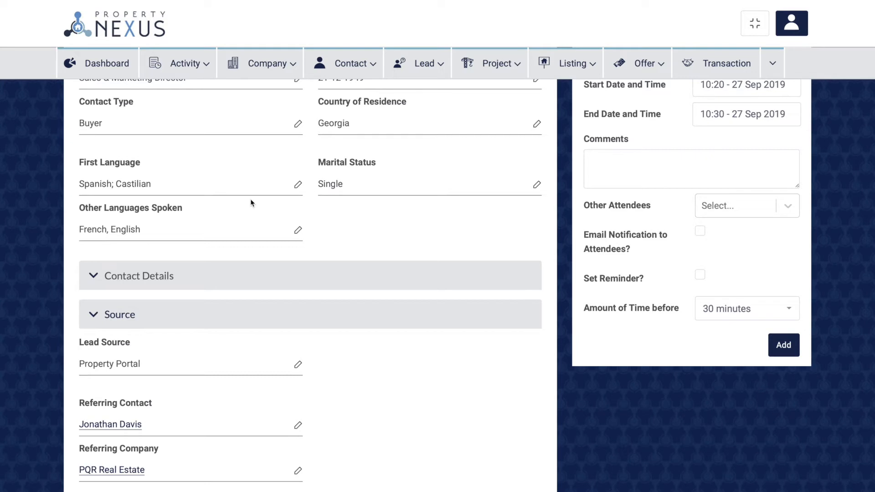
left_click_drag(79, 403, 156, 413)
left_click(156, 413)
left_click(79, 448)
left_click_drag(78, 448, 159, 451)
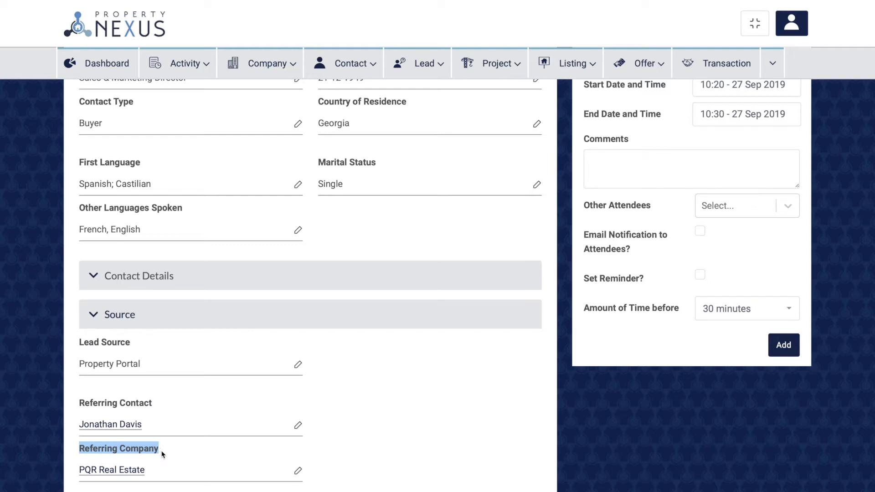
left_click(162, 454)
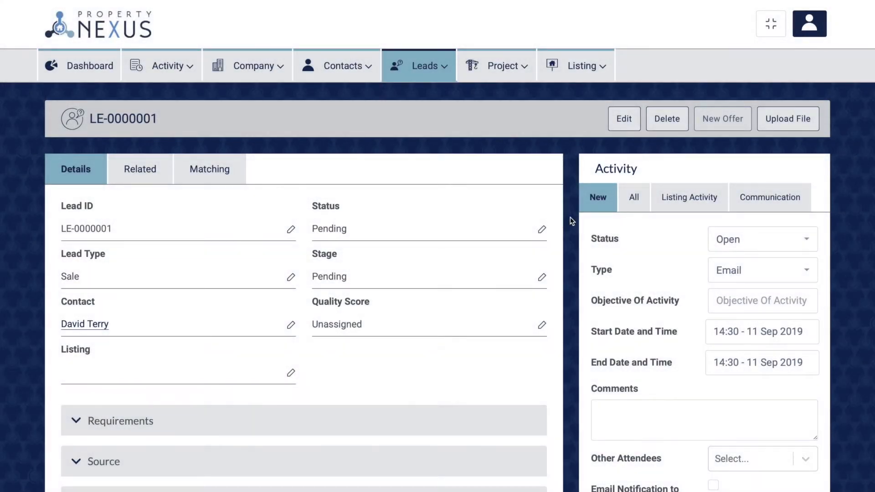
- Open the pending sale lead for editing and look through its Status, Stage and Quality Score options
left_click(633, 119)
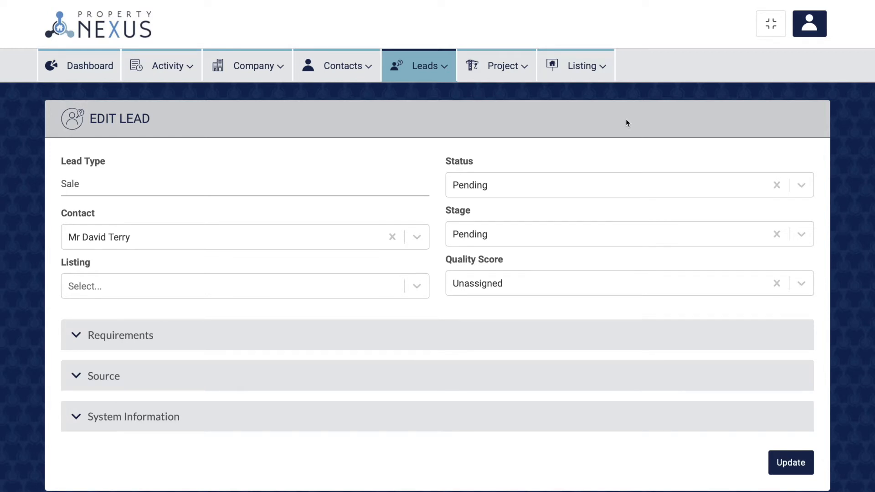
left_click(509, 184)
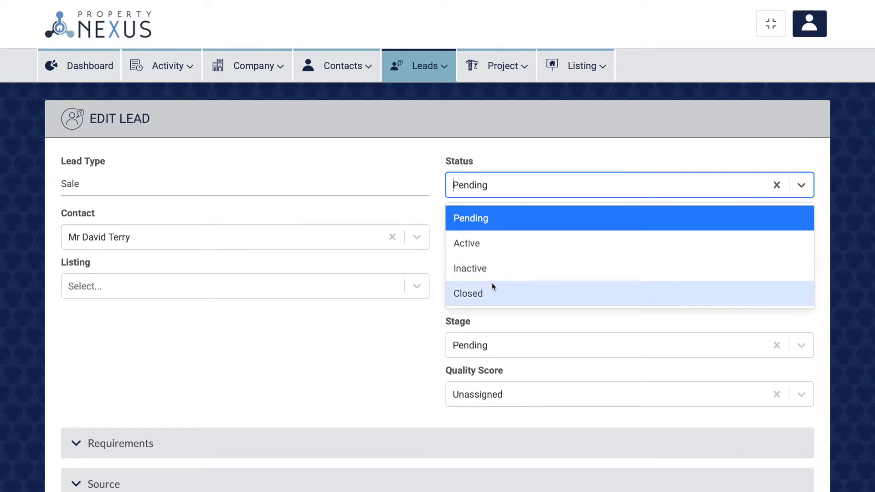
key("Escape")
left_click(474, 236)
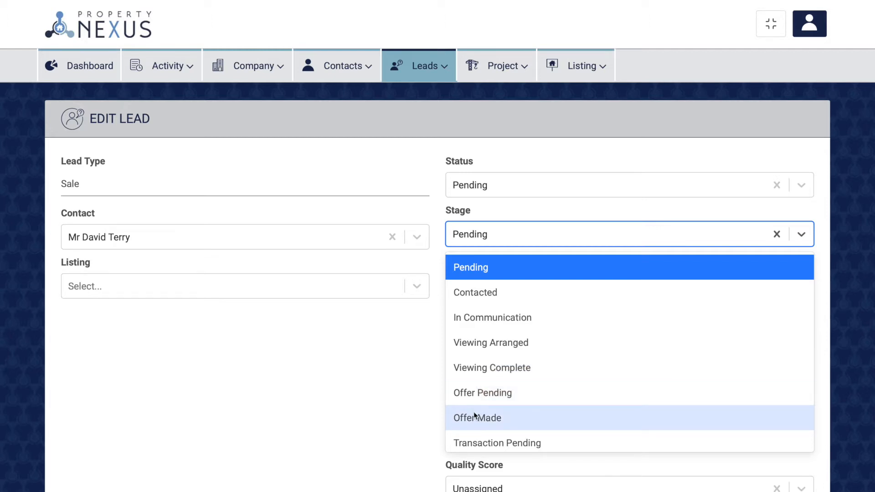
left_click(489, 286)
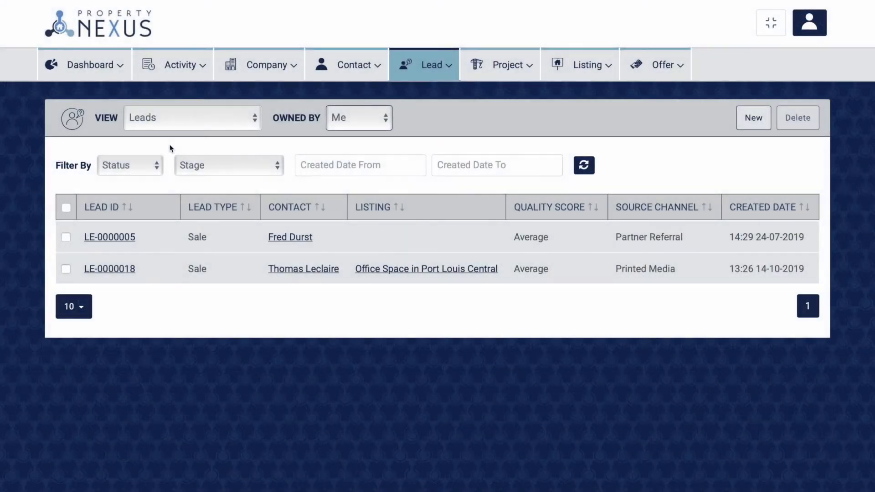
- Open the lead for Office Space in Port Louis Central and choose Sunny office in downtown as its listing on the edit form
left_click(109, 269)
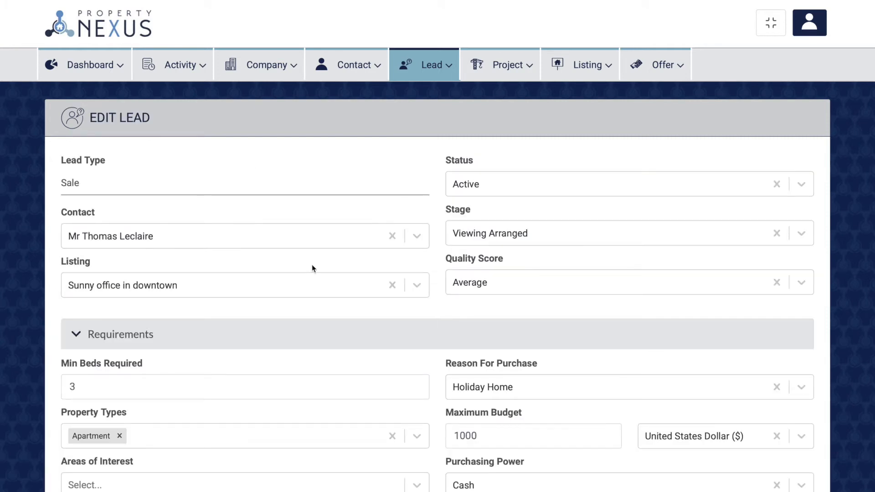
left_click(417, 286)
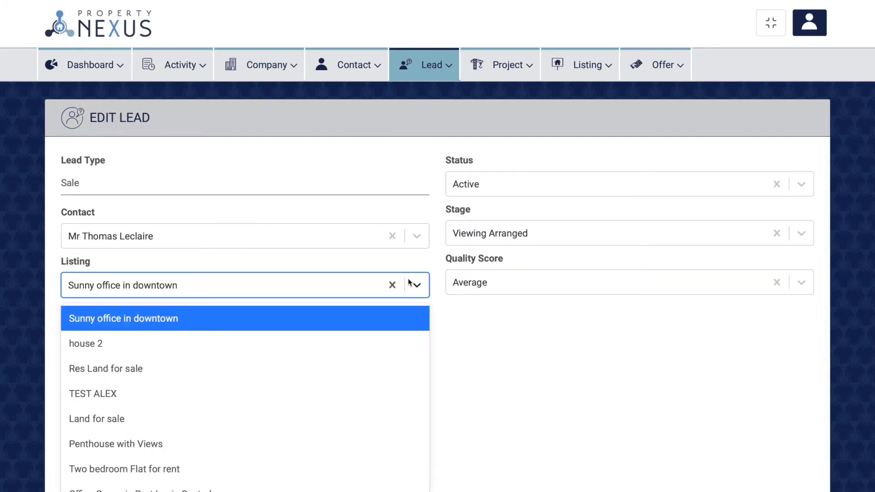
left_click(185, 319)
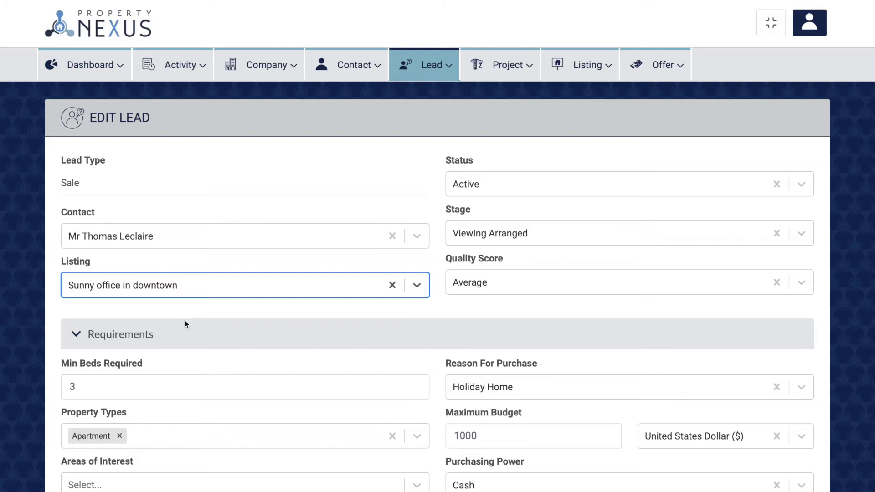
left_click(185, 321)
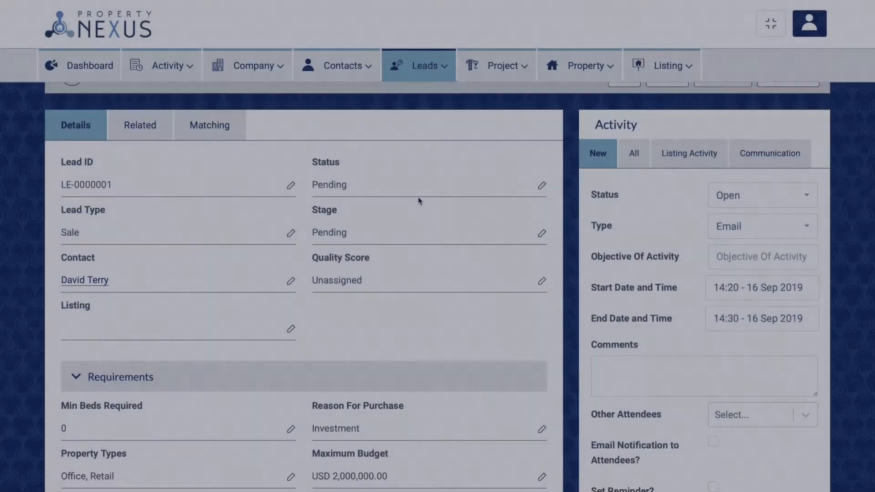
- Look through the Requirements section of the pending sale lead
scroll(417, 199, "down", 3)
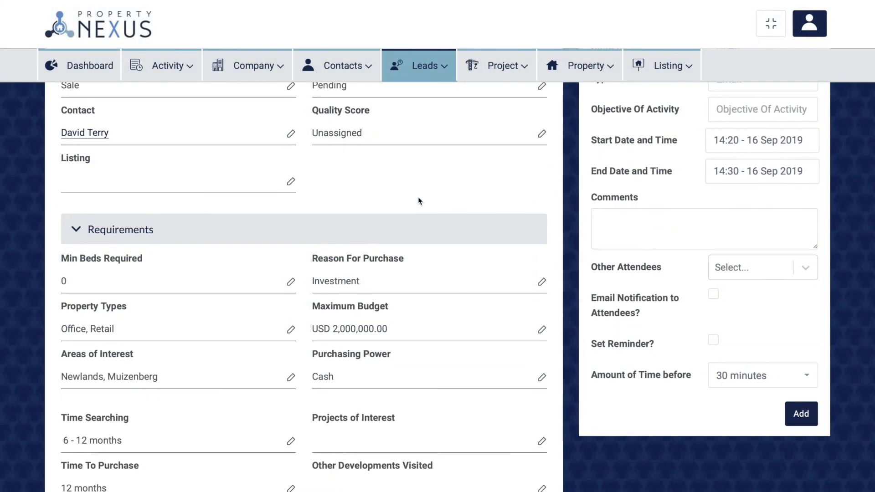
scroll(420, 201, "down", 2)
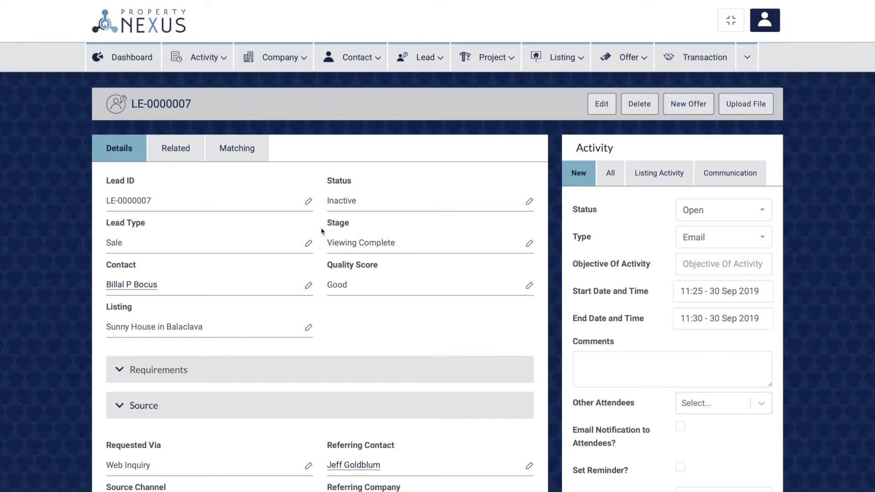
- Examine the Source section of the Sunny House in Balaclava lead, covering request method, source channel, website, page, referring company and referring contact
scroll(321, 232, "down", 3)
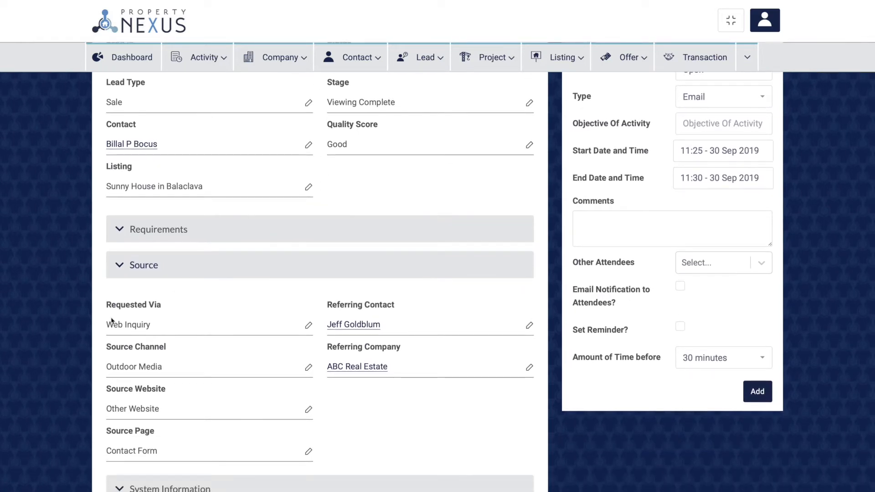
left_click_drag(106, 305, 161, 305)
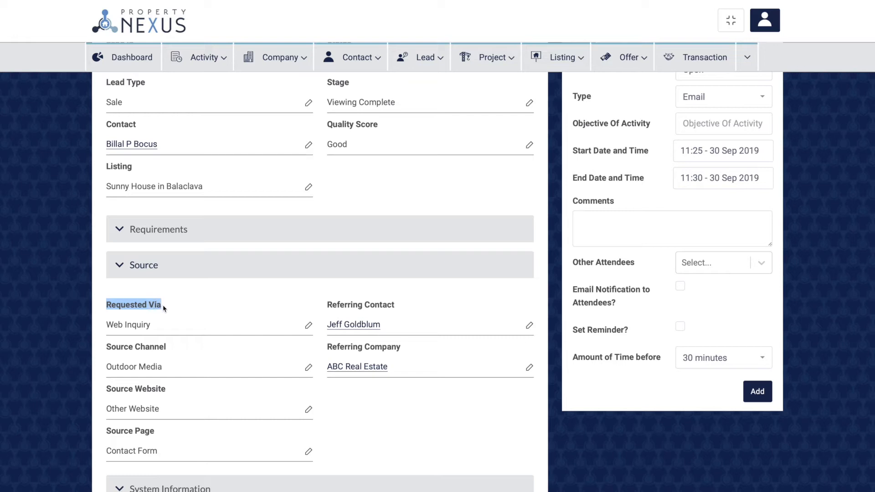
left_click(167, 309)
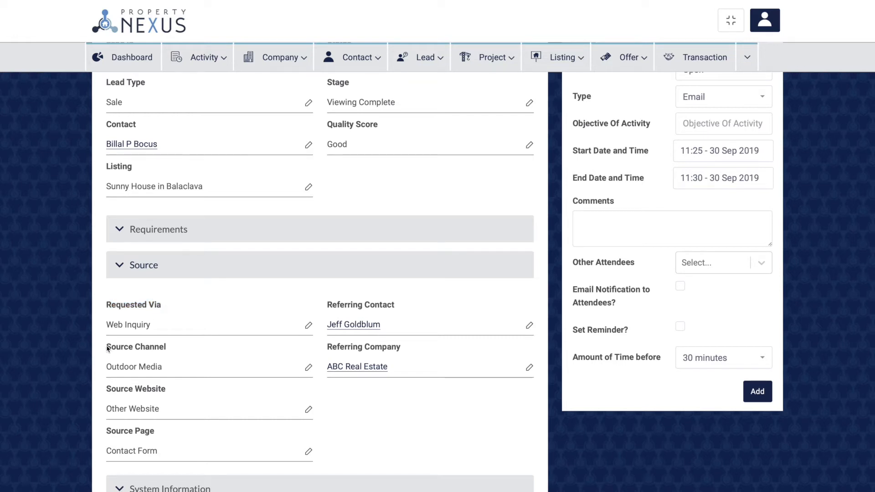
left_click_drag(108, 347, 171, 353)
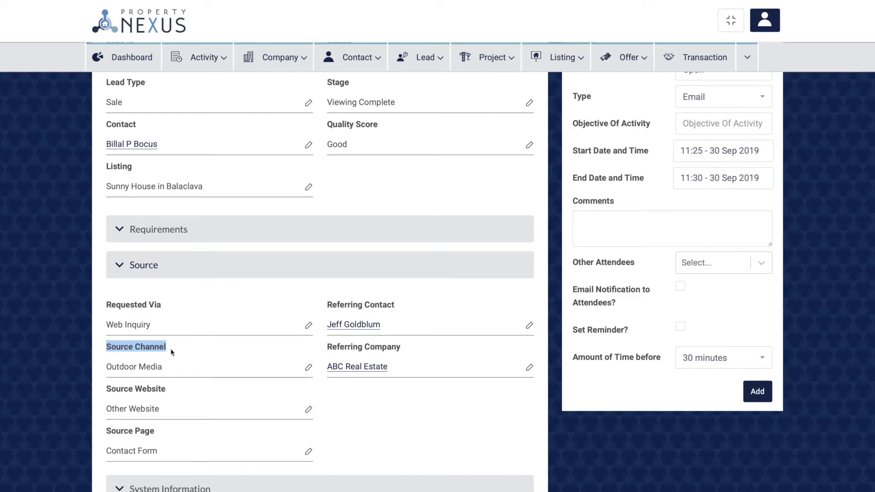
left_click(172, 352)
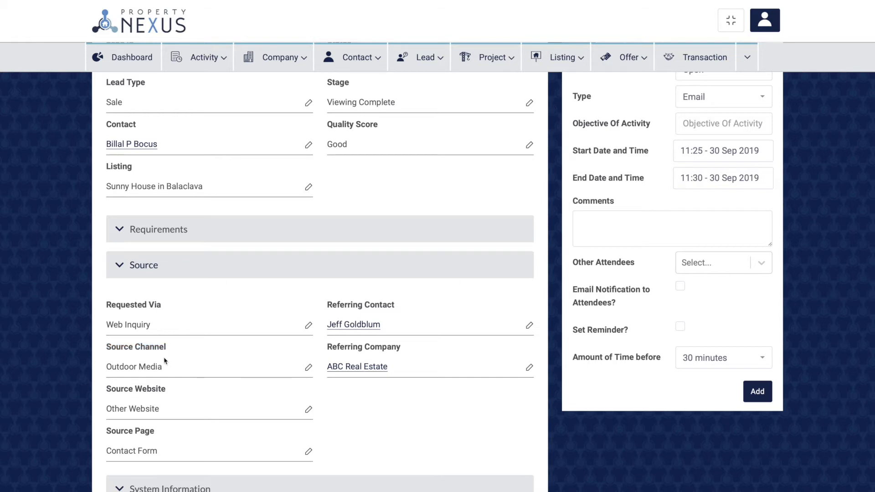
left_click_drag(109, 390, 167, 390)
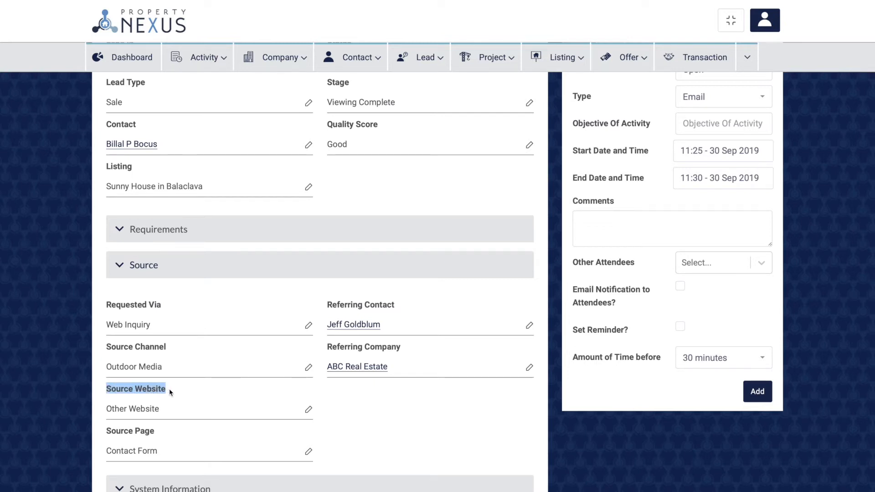
left_click(171, 392)
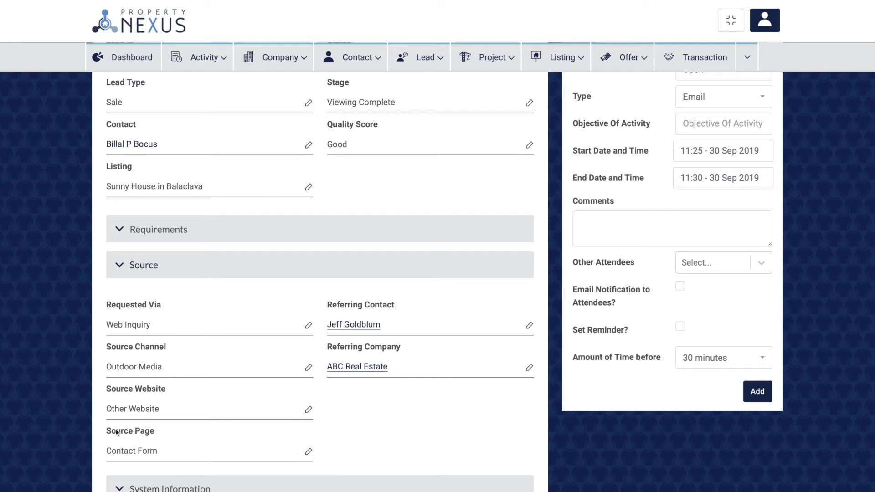
left_click_drag(106, 430, 160, 432)
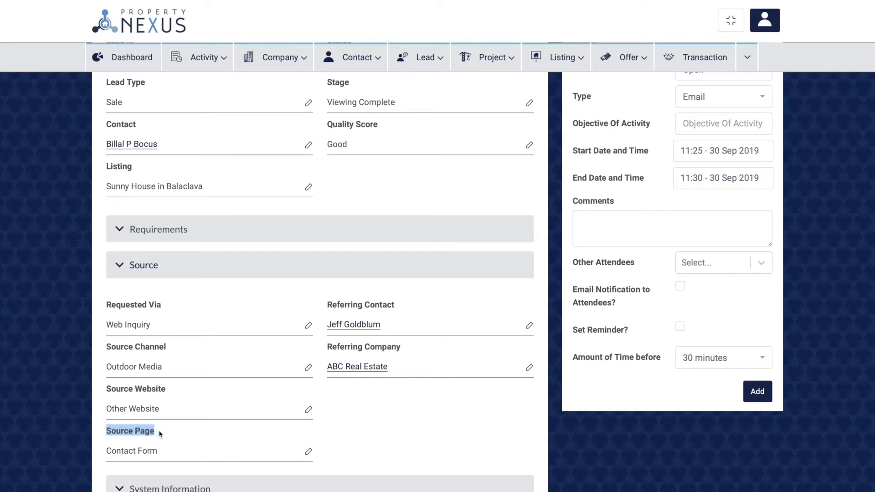
left_click(160, 433)
left_click(332, 347)
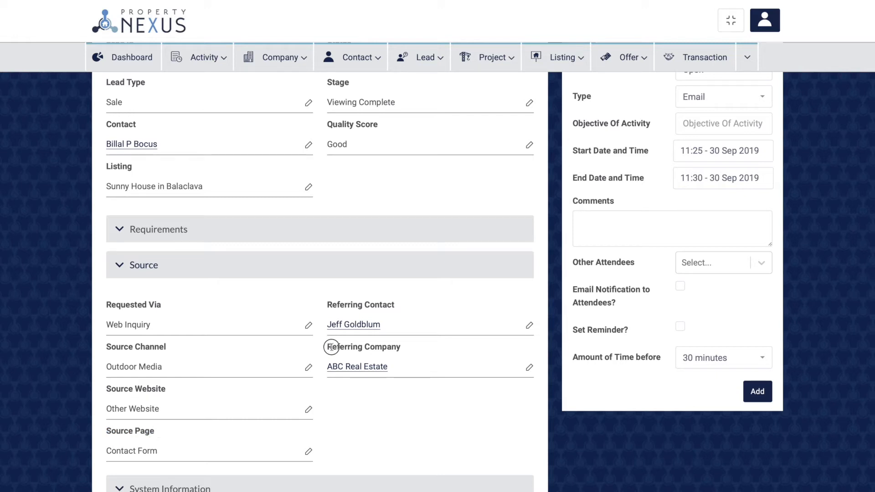
left_click_drag(331, 347, 401, 347)
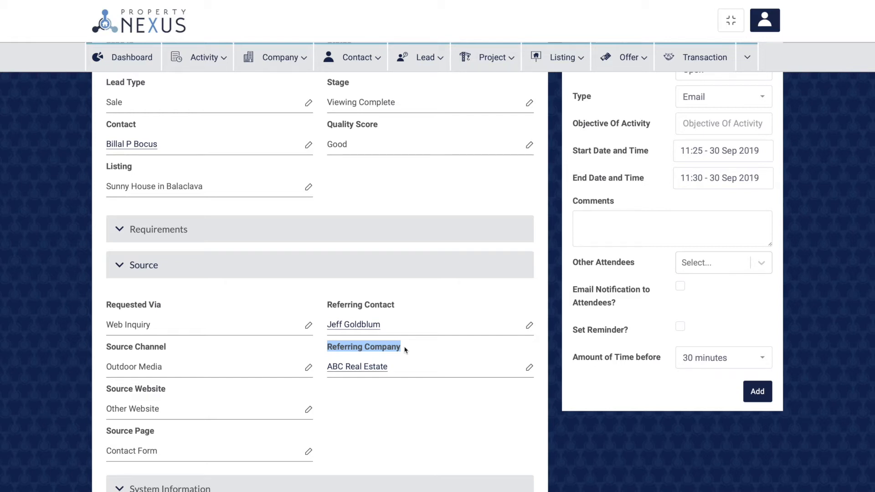
left_click(328, 307)
left_click_drag(328, 307, 397, 309)
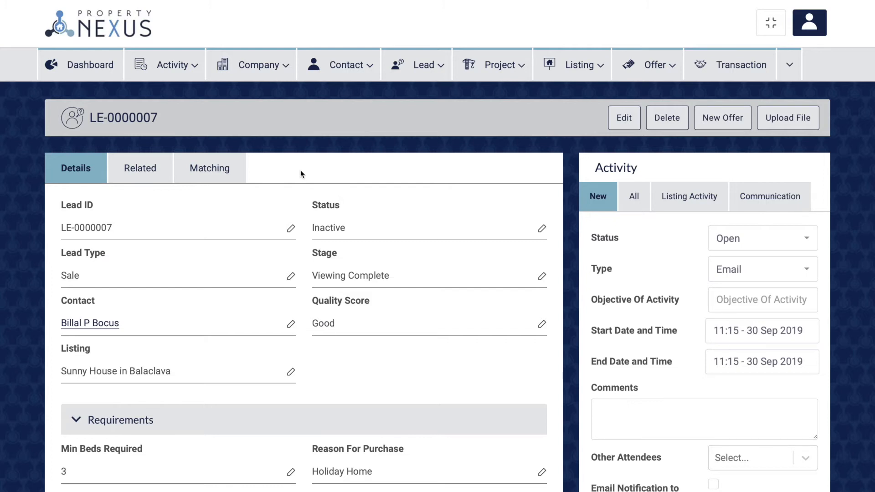
- Examine the lead's Requirements section, covering minimum beds, property types, areas of interest and maximum budget
scroll(300, 173, "down", 5)
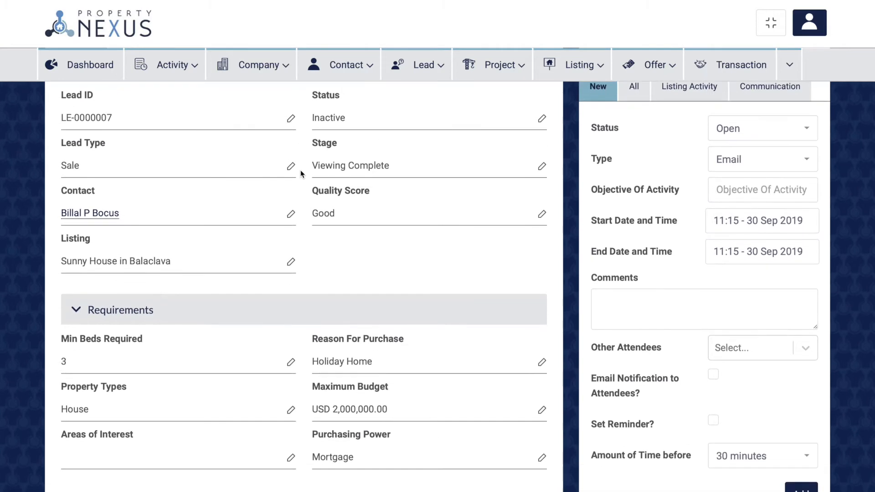
scroll(301, 173, "down", 1)
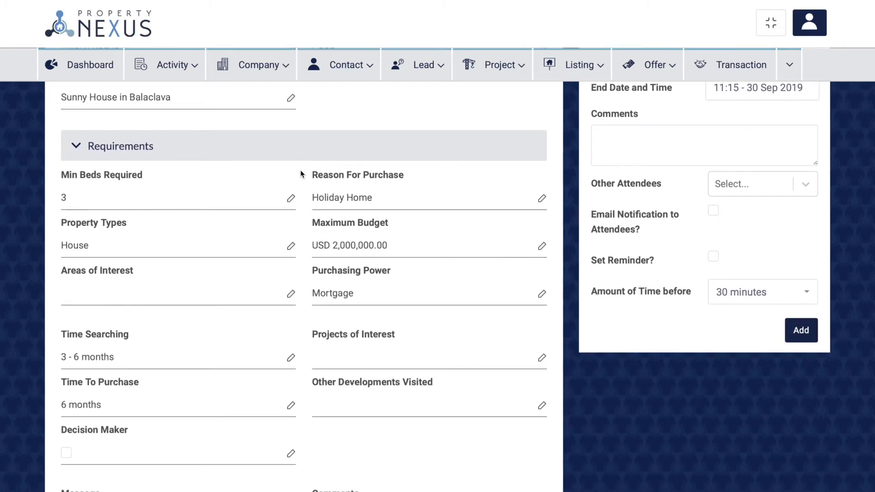
left_click_drag(60, 175, 143, 175)
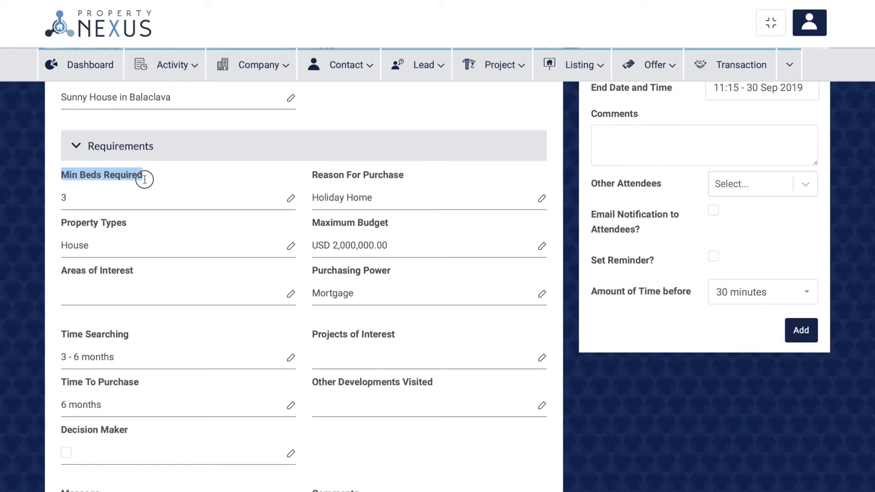
left_click_drag(60, 223, 127, 227)
left_click_drag(61, 270, 135, 278)
left_click_drag(312, 222, 390, 223)
left_click(390, 223)
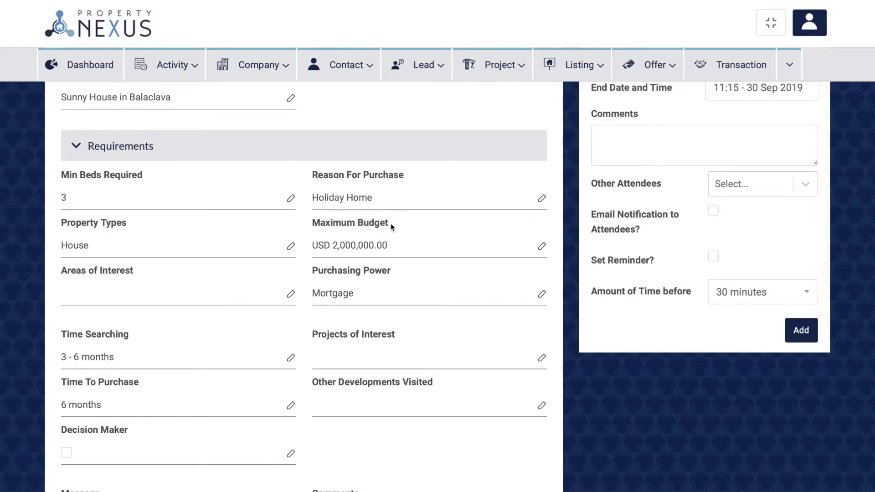
scroll(390, 223, "up", 5)
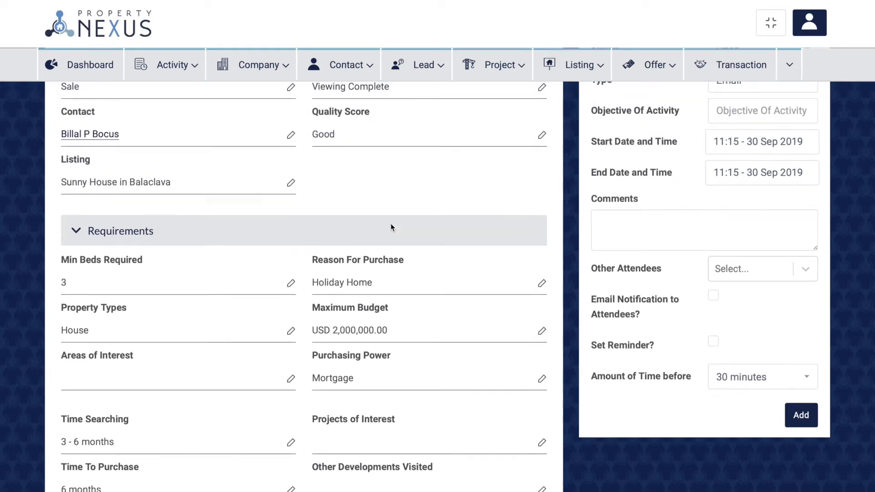
scroll(390, 223, "up", 2)
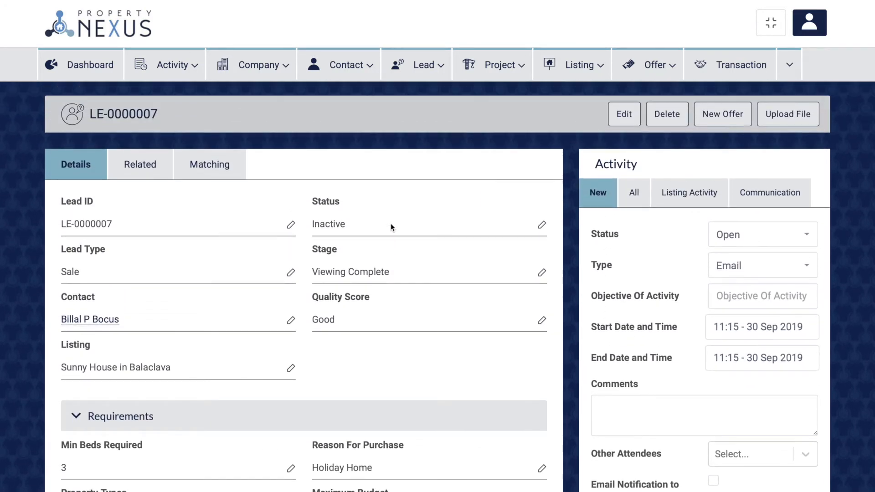
- View the listings matching the lead's requirements and examine the first match's listing ID and owner
left_click(214, 172)
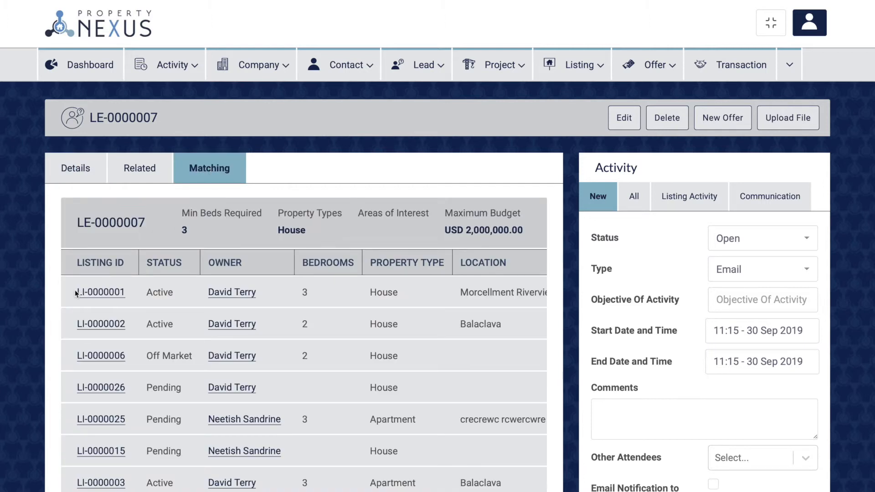
left_click_drag(74, 290, 130, 298)
left_click(130, 298)
left_click(106, 294)
left_click_drag(208, 292, 260, 298)
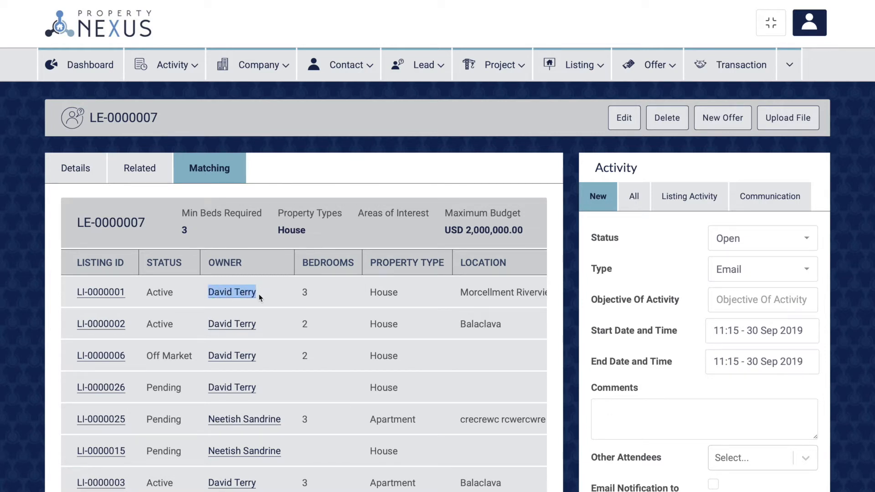
left_click(258, 294)
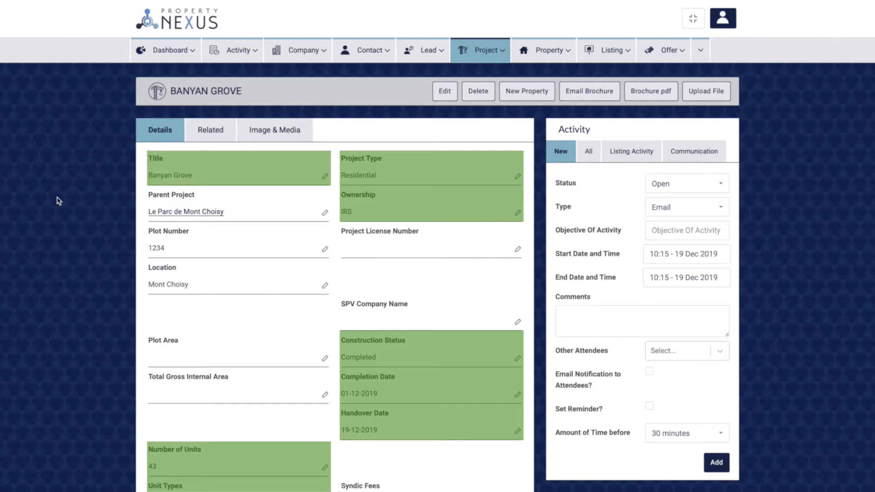
- Look through the Banyan Grove project's details, covering partners, features, communal facilities, marketing figures and brokers
scroll(294, 236, "down", 9)
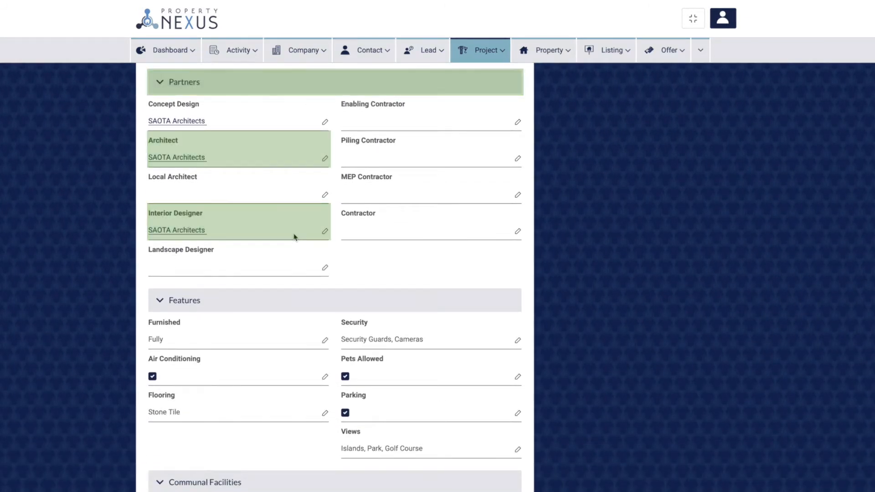
scroll(294, 237, "down", 5)
scroll(294, 237, "down", 4)
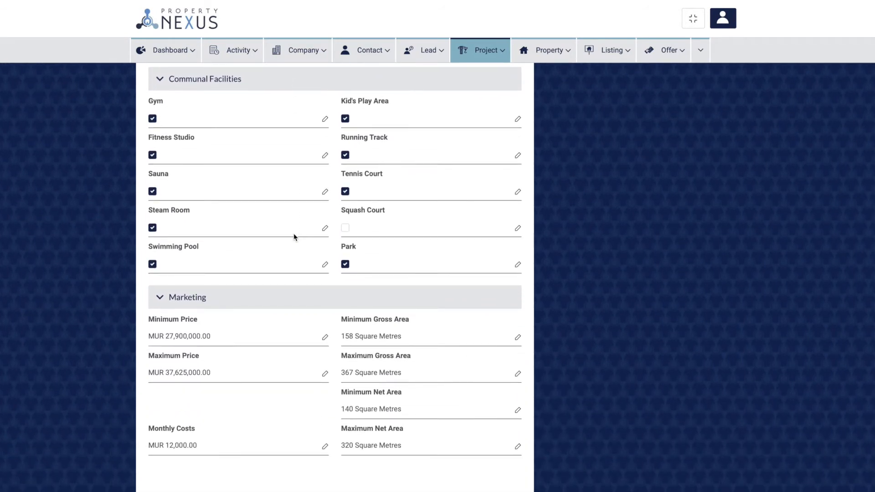
scroll(294, 237, "down", 5)
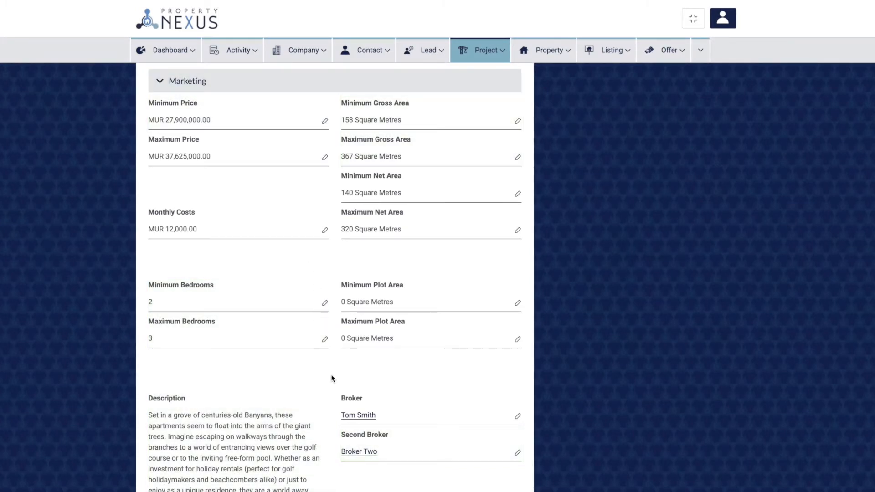
left_click(351, 416)
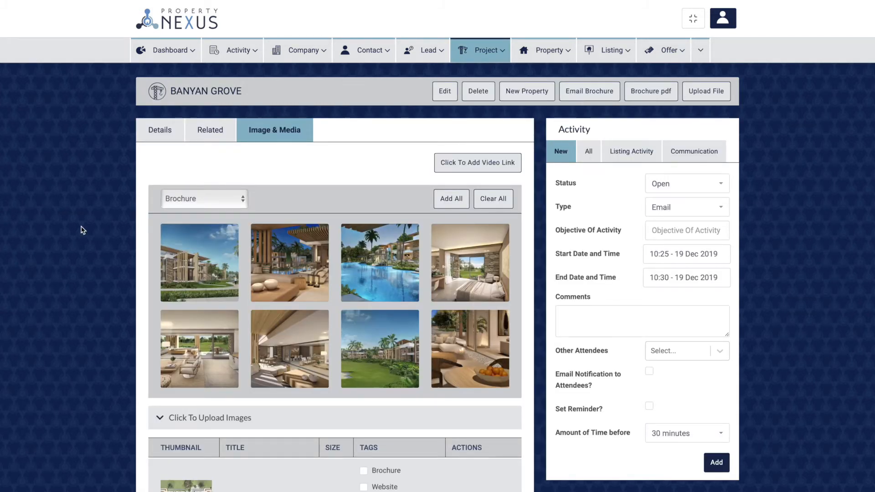
- View the Banyan Grove project's Construction Update images, followed by its Floor Plans images
left_click(195, 199)
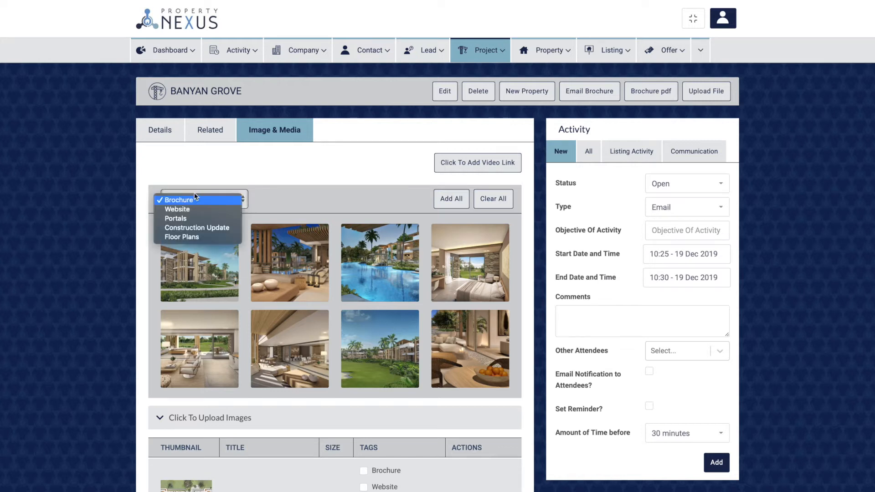
left_click(180, 228)
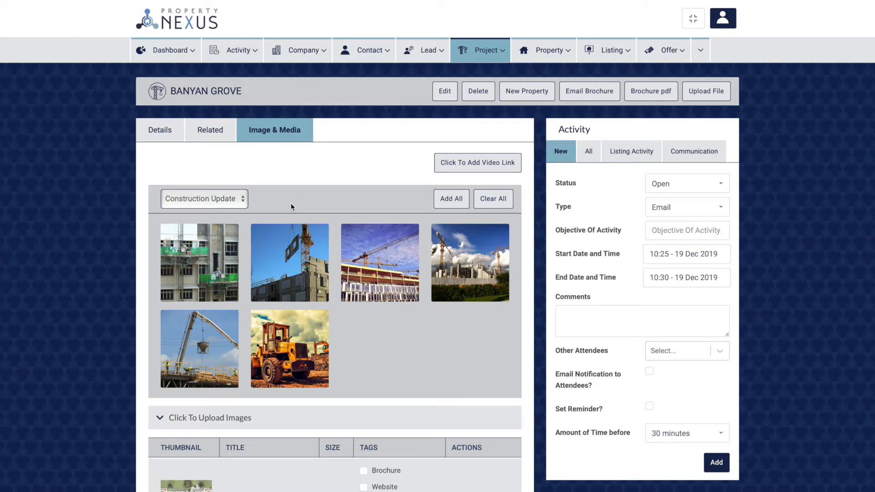
left_click(212, 201)
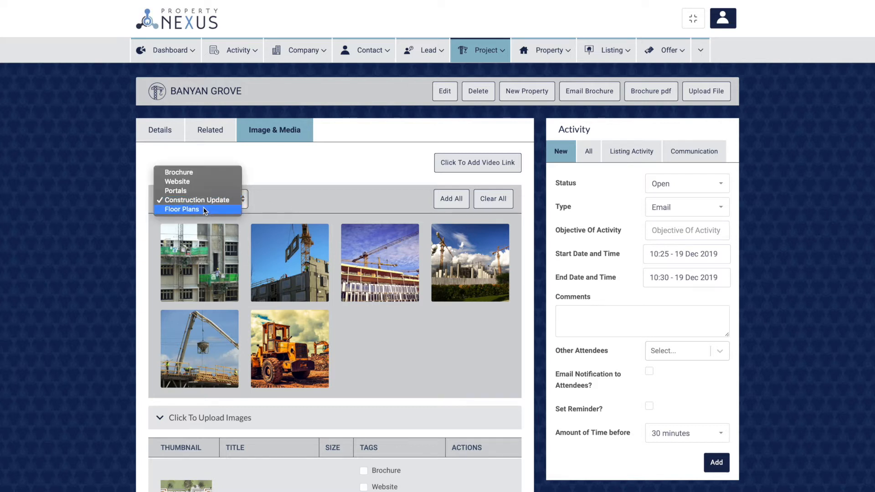
left_click(203, 209)
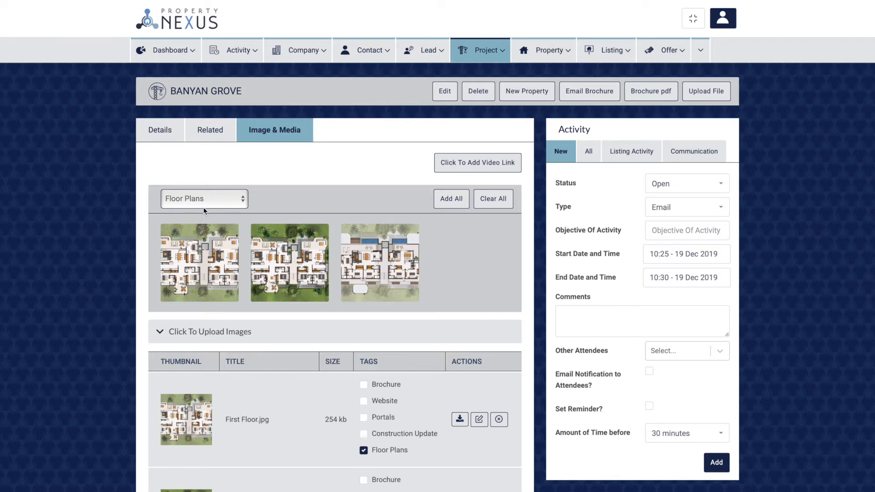
- Generate the Banyan Grove project's PDF brochure and start emailing the brochure
left_click(664, 91)
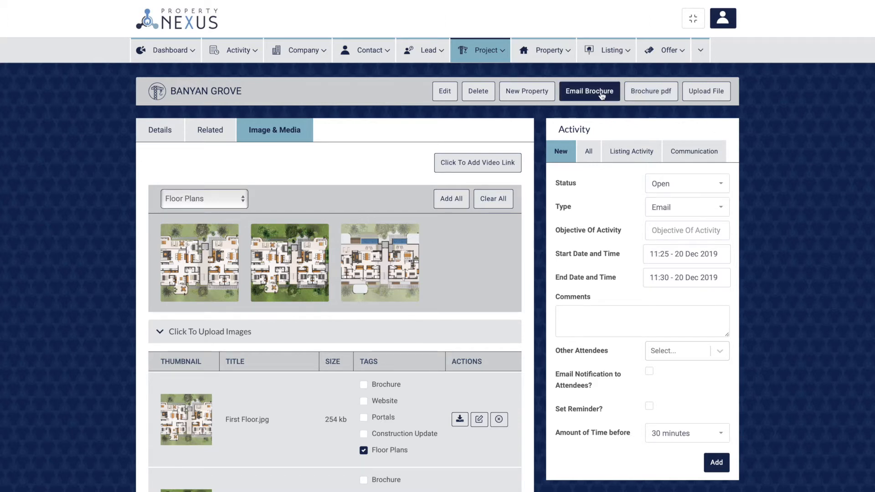
left_click(598, 94)
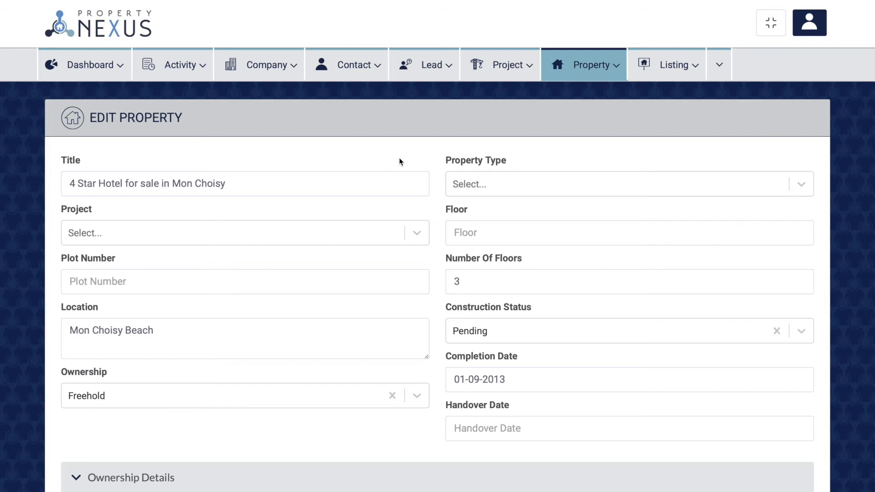
- Examine the residential and commercial property type options for the 4 Star Hotel for sale in Mon Choisy
left_click(511, 188)
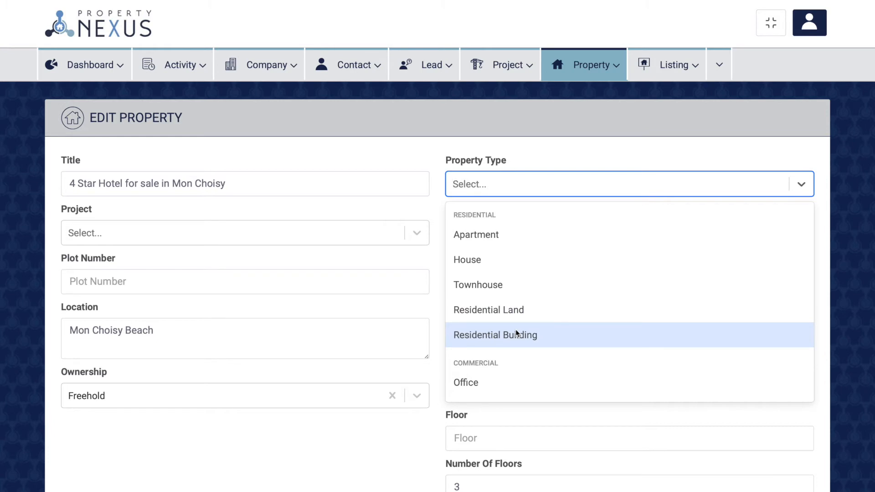
scroll(471, 233, "down", 3)
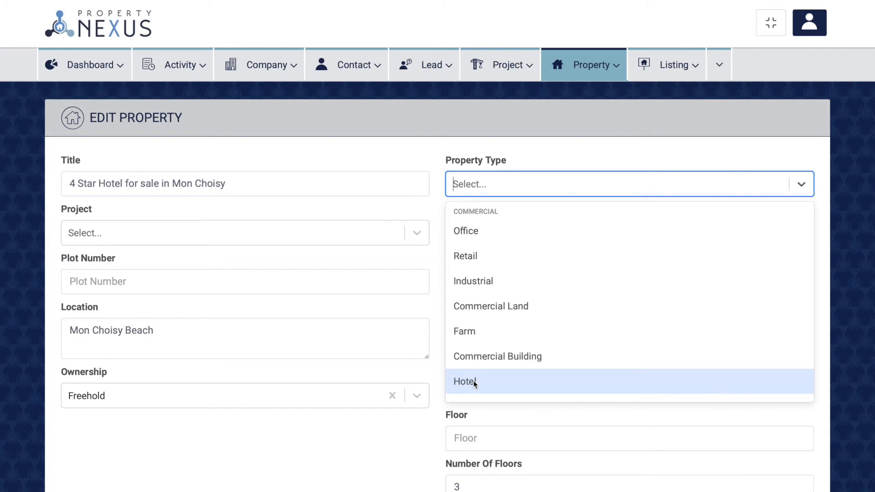
left_click(433, 373)
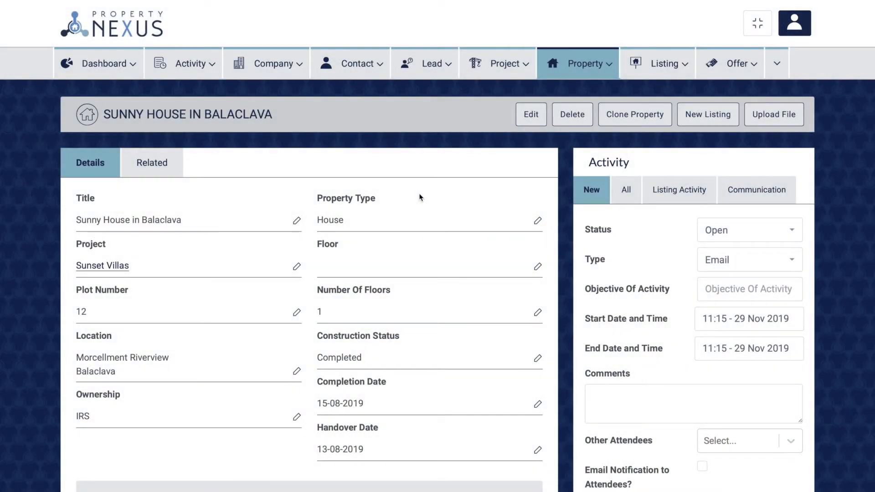
- Start a new listing from the Sunny House in Balaclava property and look through its ownership, unit details and features
left_click(708, 115)
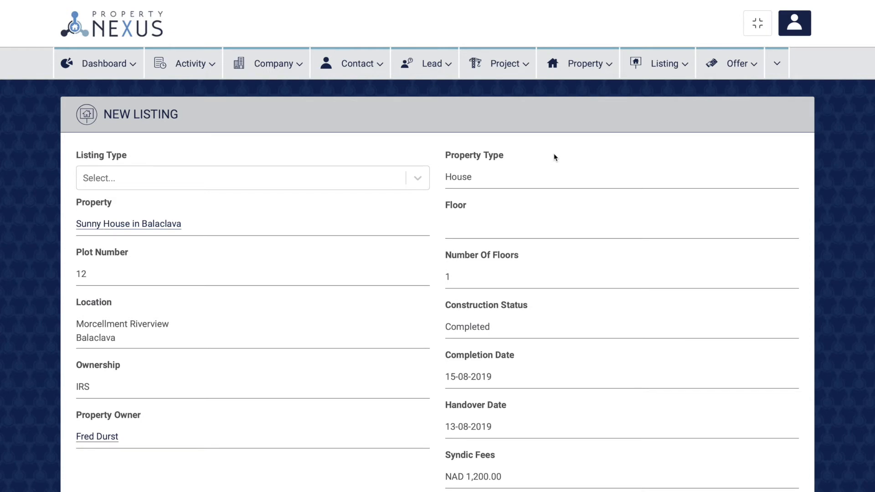
scroll(554, 158, "down", 4)
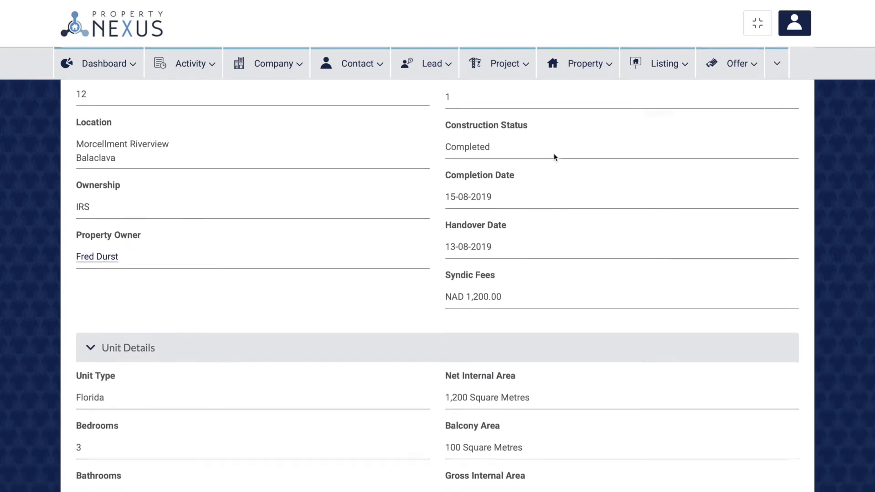
scroll(555, 157, "down", 4)
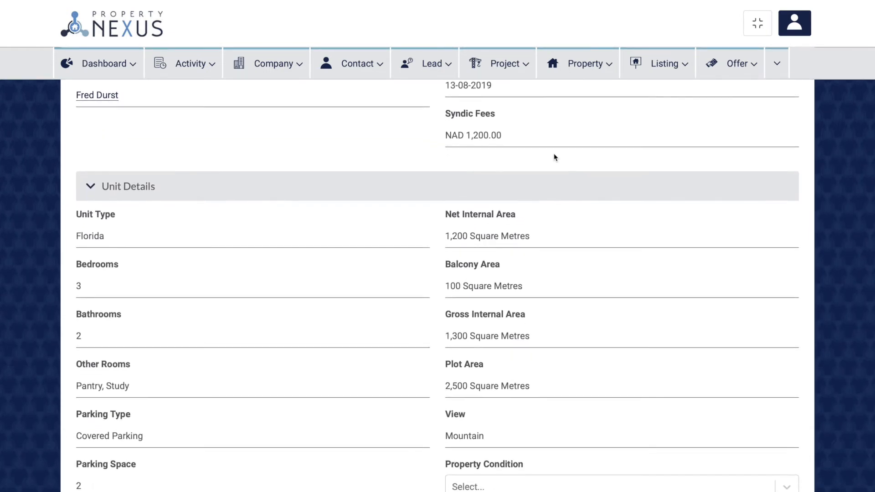
scroll(555, 157, "down", 4)
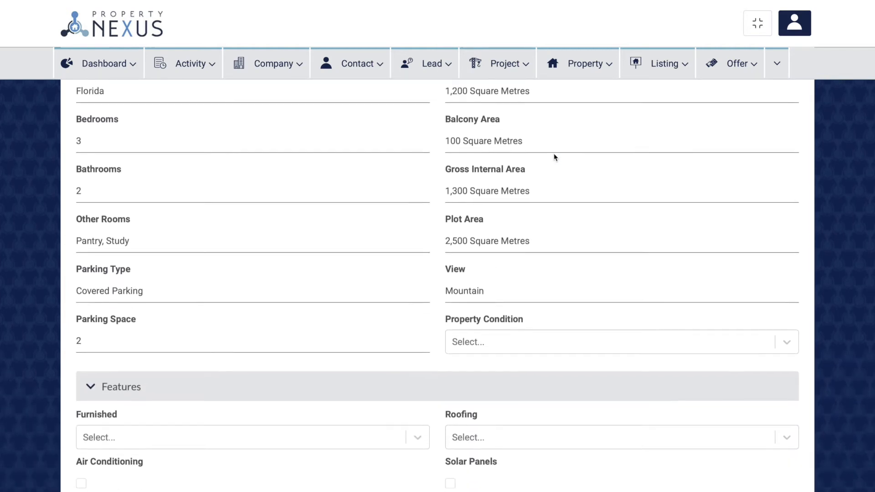
scroll(555, 157, "down", 4)
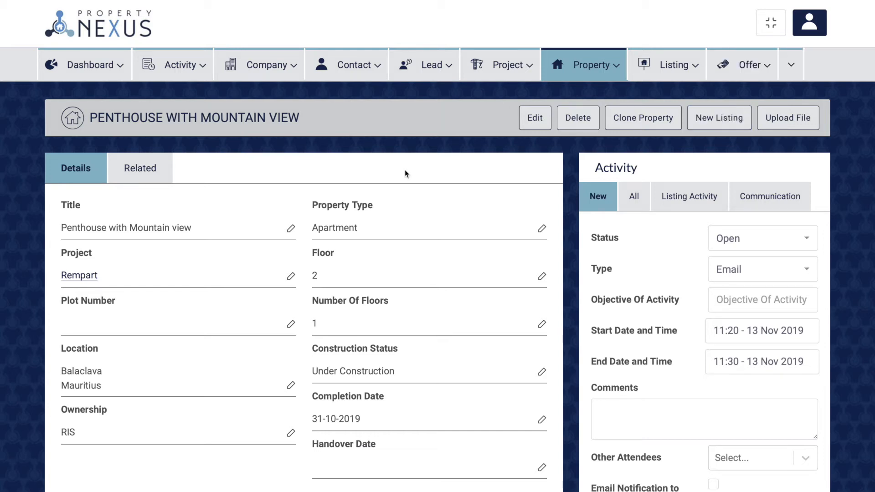
- Start a new listing from the related listings of the Penthouse with Mountain view property
left_click(144, 169)
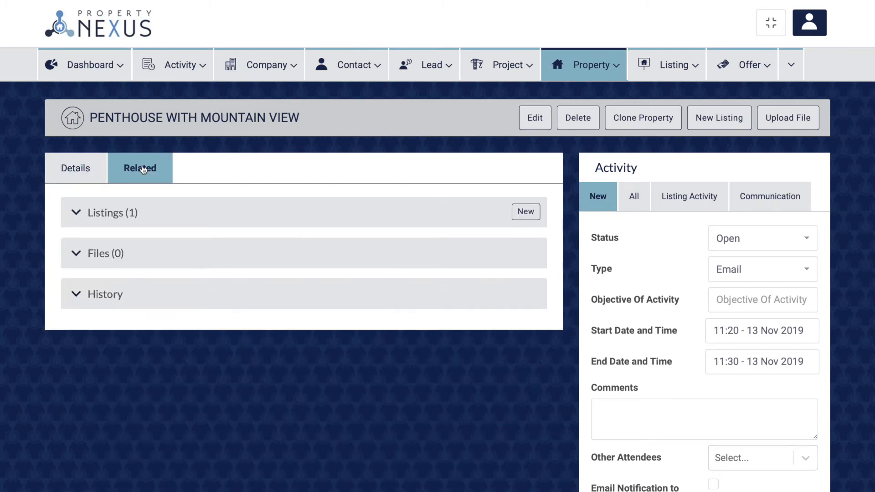
left_click(524, 210)
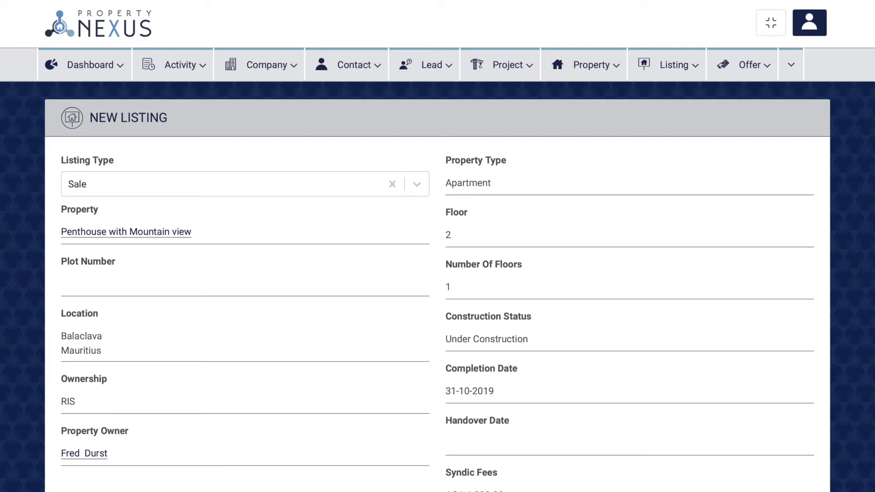
scroll(286, 219, "down", 5)
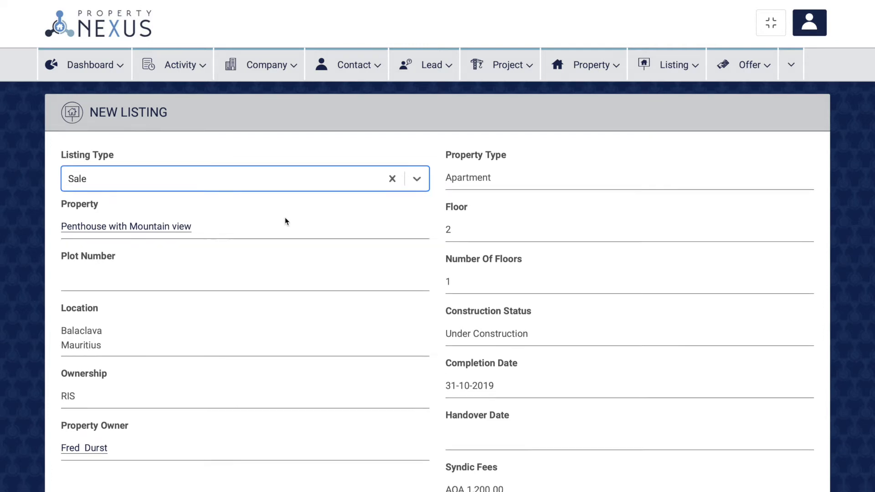
scroll(286, 217, "down", 4)
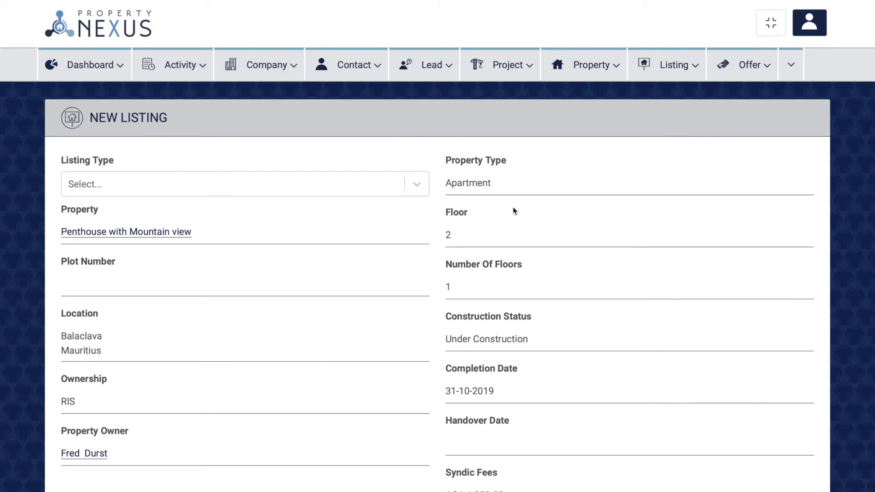
- Set the new listing's type to Sale and its marketing title to "Sunny Apartment"
left_click(418, 186)
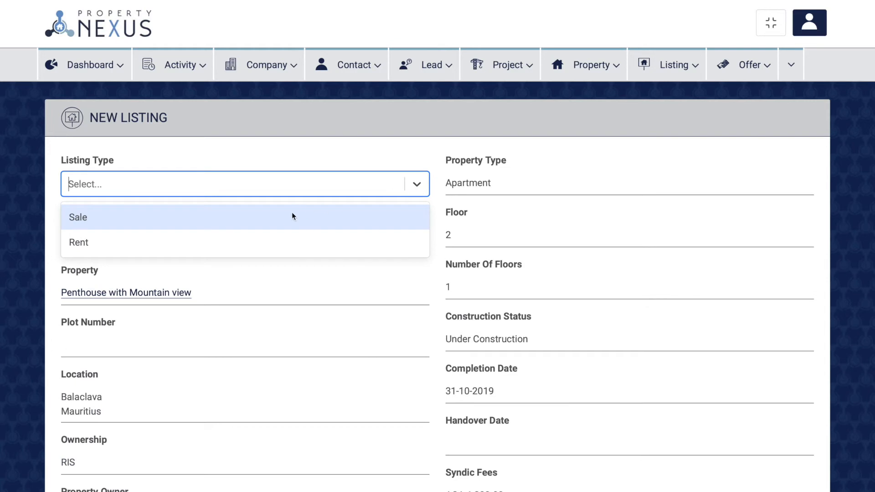
left_click(285, 218)
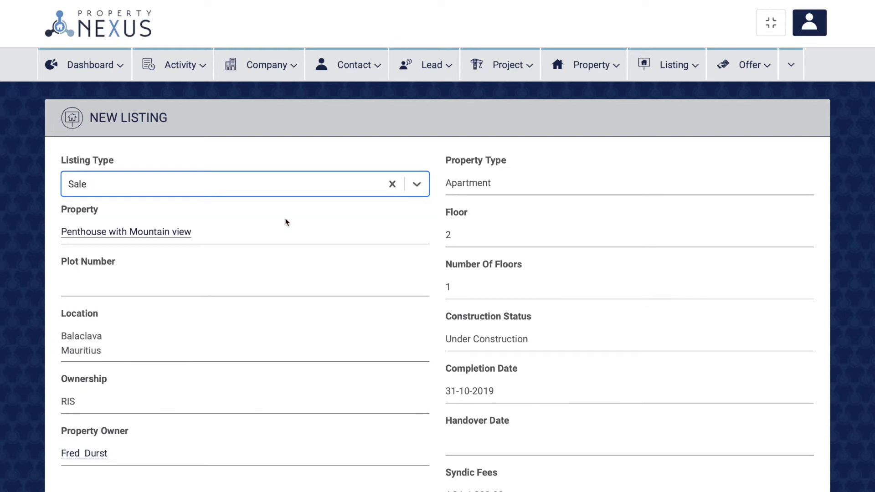
scroll(286, 222, "down", 20)
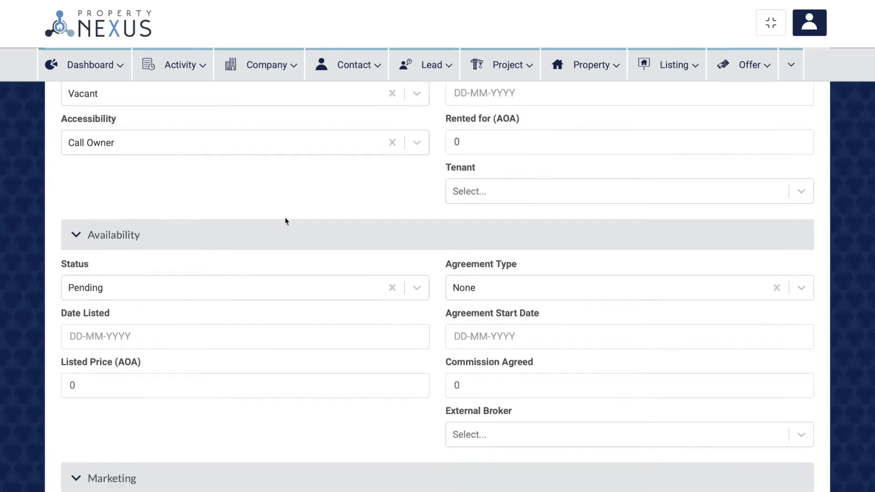
left_click(176, 310)
type("Sunny Apartmen")
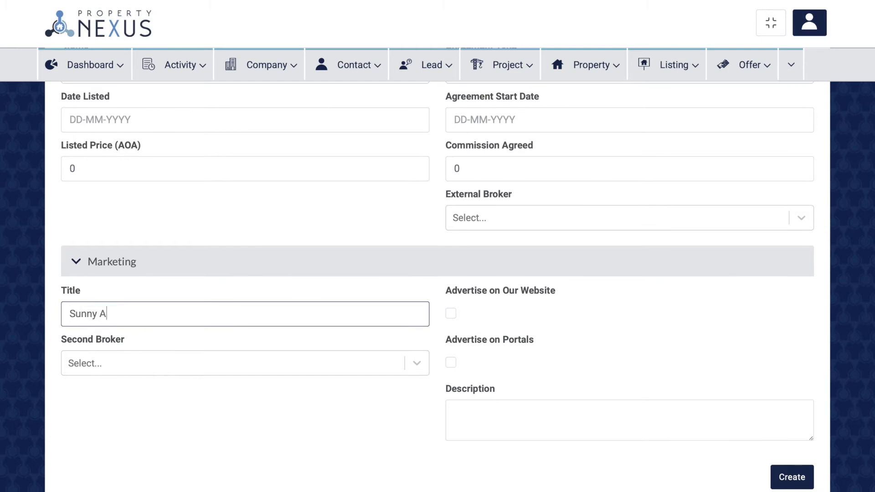
type("t")
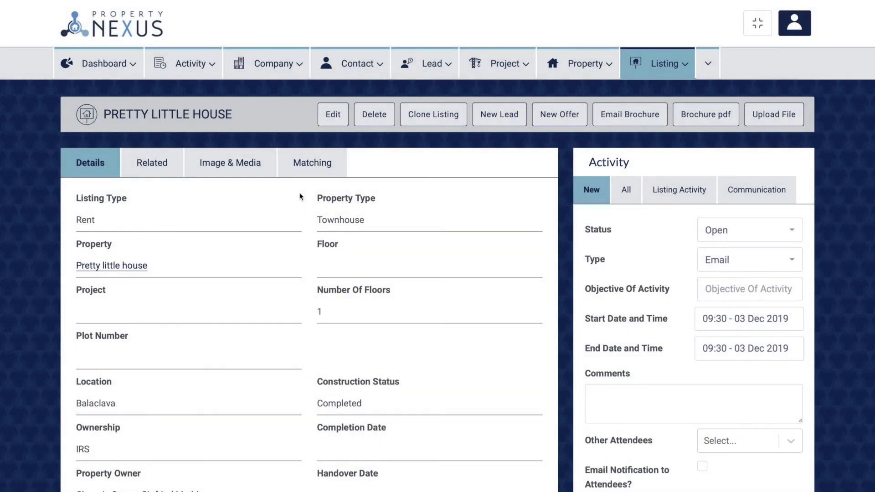
- Set the Pretty Little House listing's availability status to Active
scroll(300, 197, "down", 10)
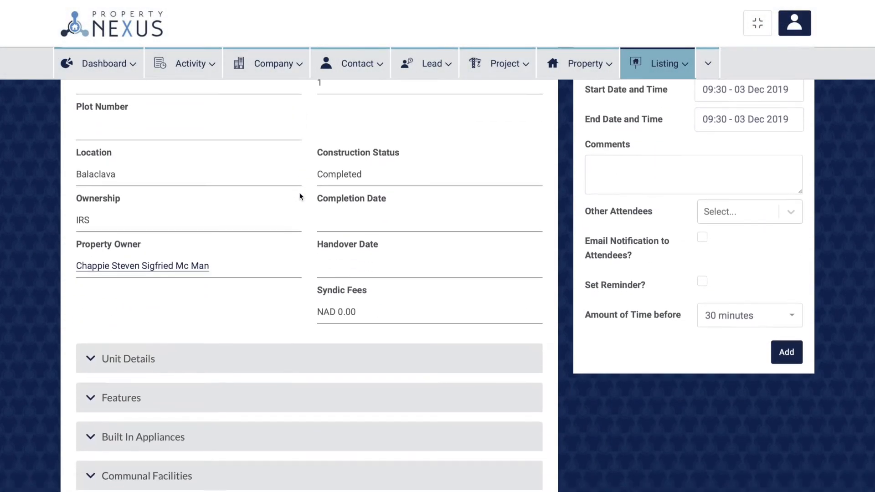
scroll(300, 197, "down", 3)
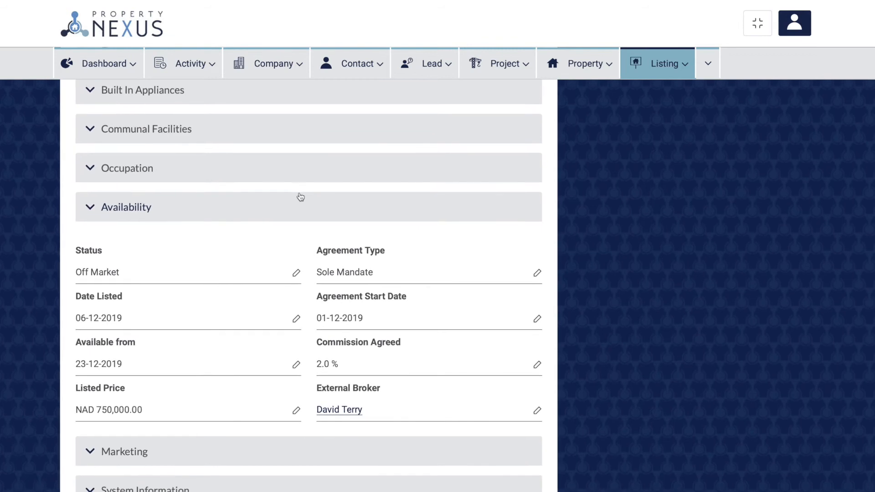
left_click_drag(77, 250, 104, 250)
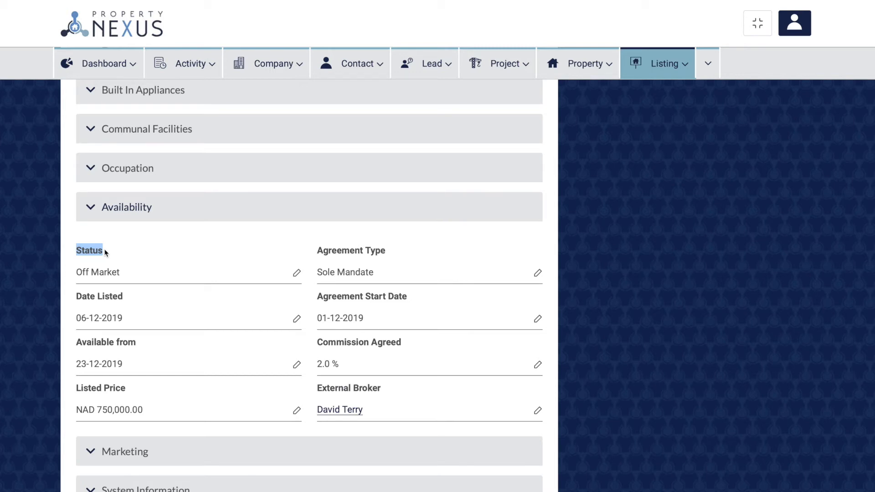
double_click(106, 251)
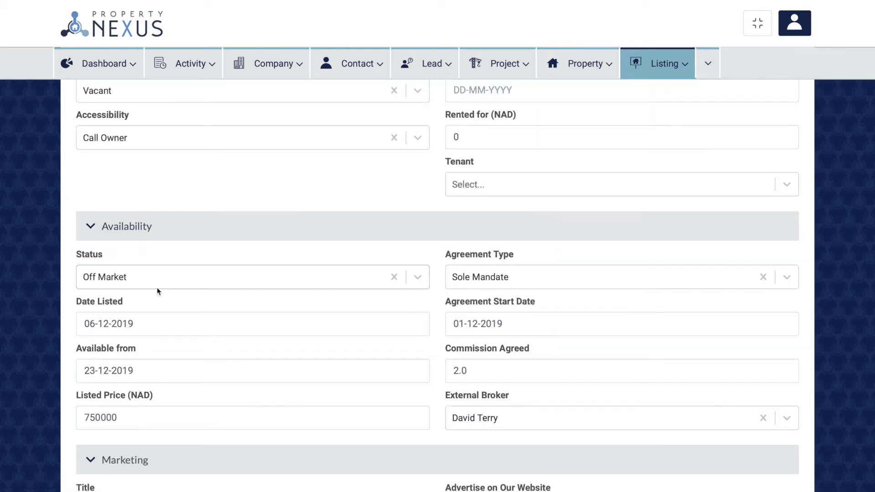
left_click(157, 287)
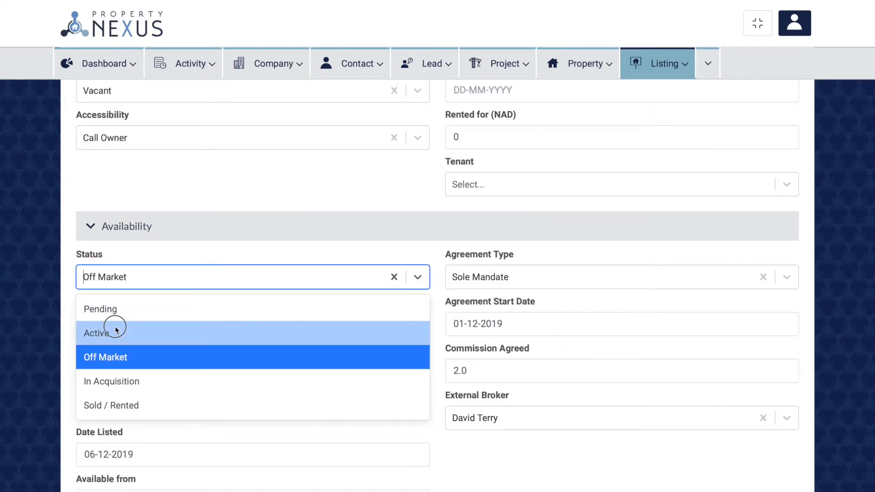
left_click(116, 327)
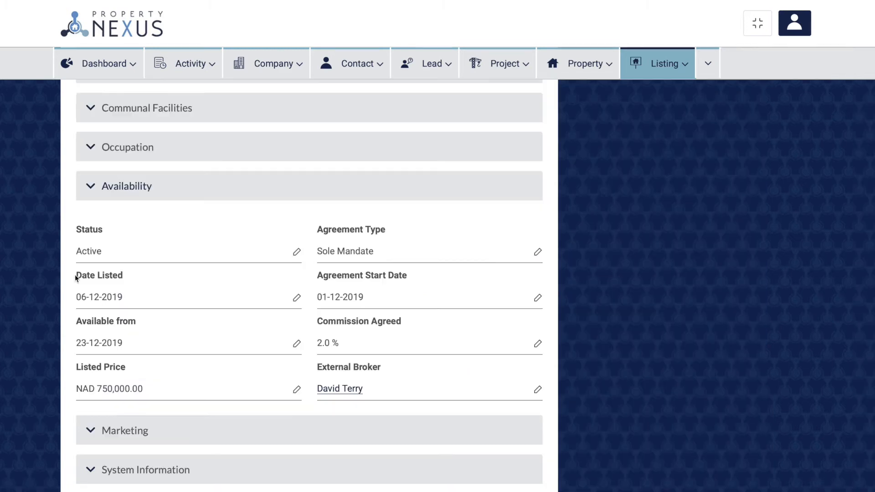
- Examine the listed date, available-from date and listed price in the Pretty Little House listing's availability details
left_click_drag(74, 276, 122, 276)
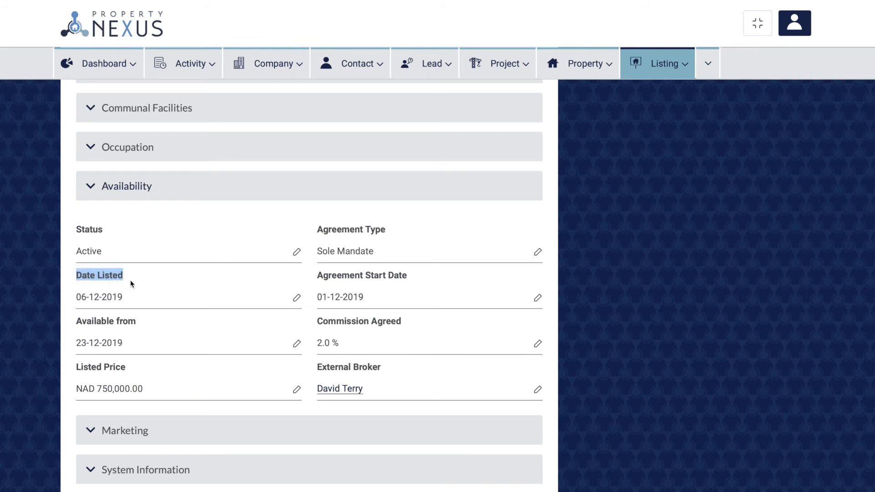
left_click(132, 282)
left_click_drag(76, 321, 139, 322)
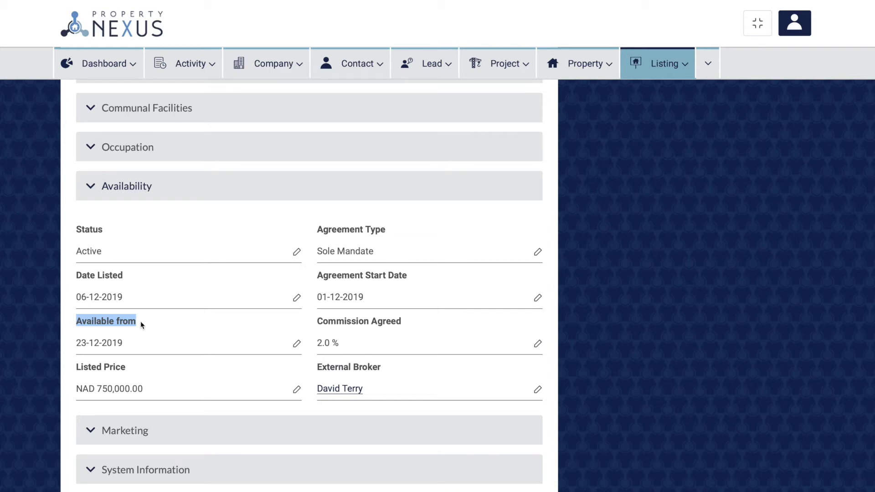
left_click(140, 322)
left_click_drag(77, 367, 130, 371)
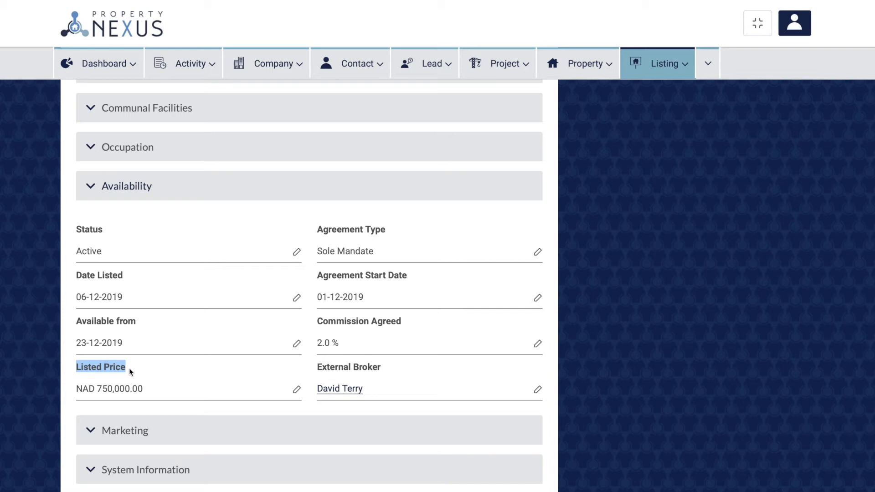
left_click(130, 368)
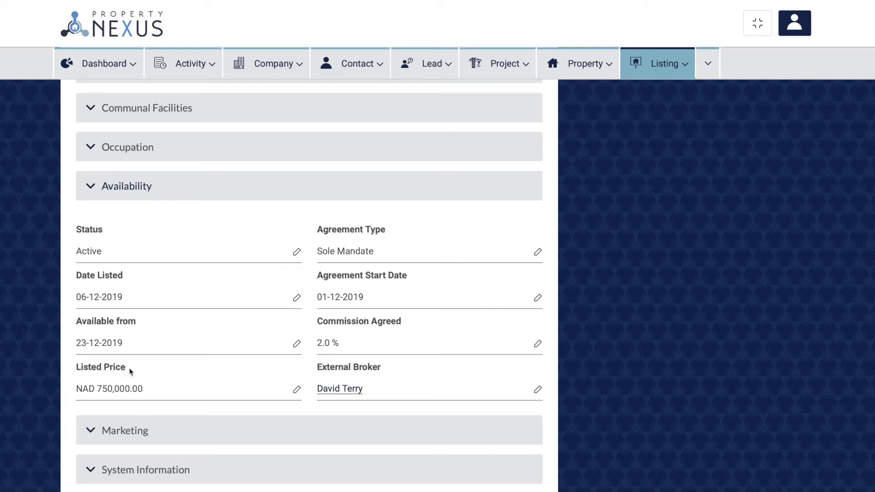
- Examine the agreement type, agreement start date, agreed commission and external broker in the listing's availability details
left_click_drag(318, 229, 394, 233)
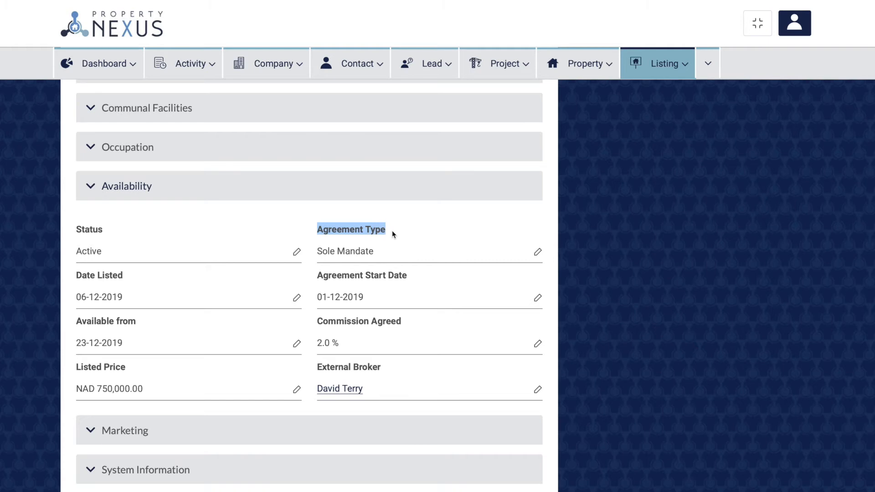
left_click(392, 230)
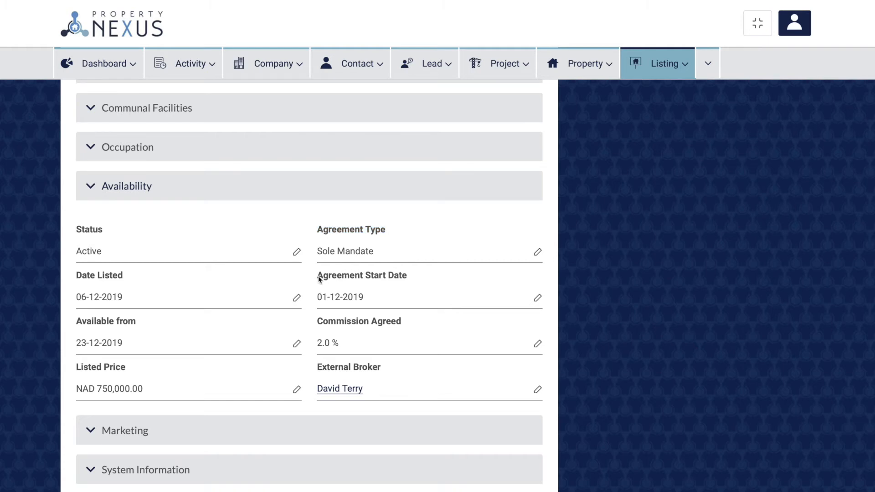
left_click_drag(319, 275, 407, 279)
left_click(412, 278)
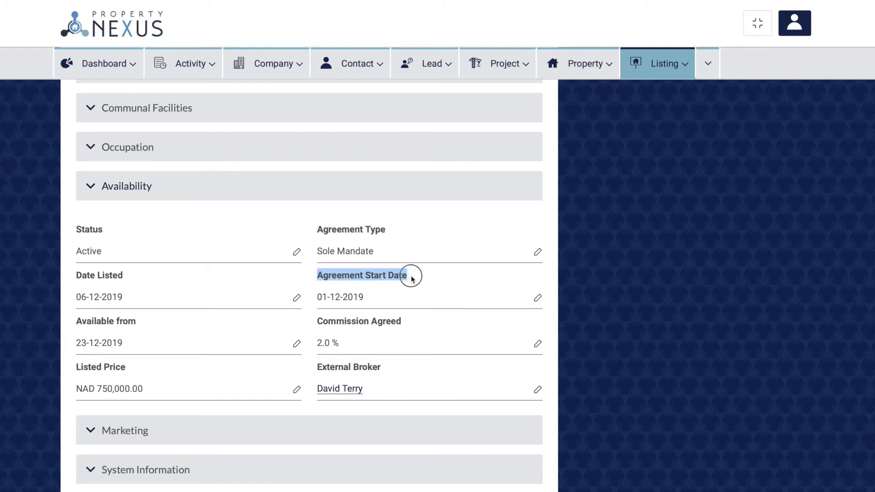
left_click_drag(319, 323, 407, 324)
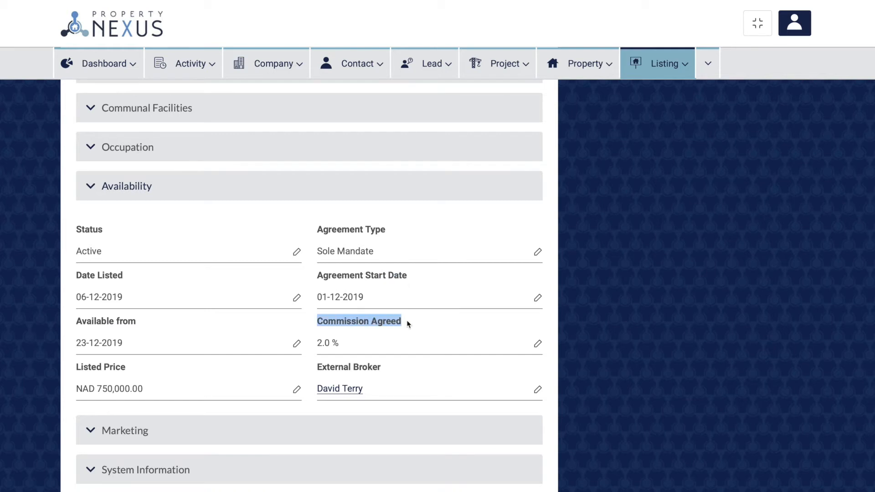
left_click(408, 324)
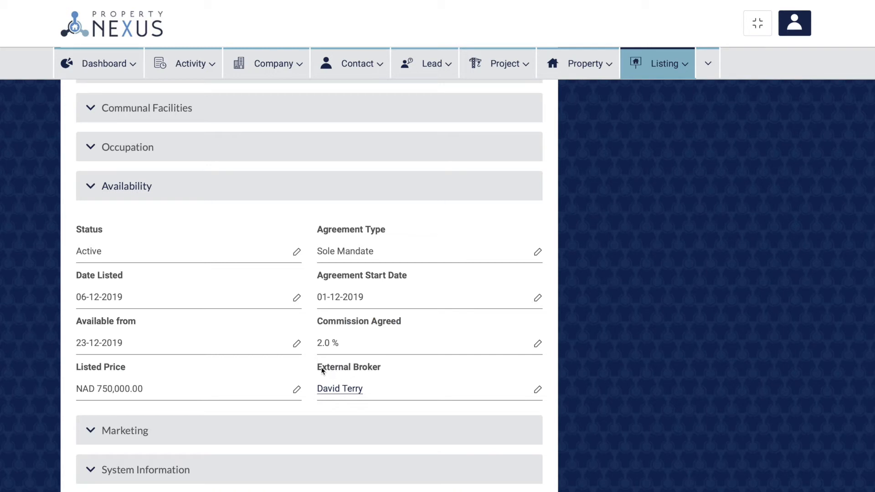
left_click_drag(318, 368, 382, 368)
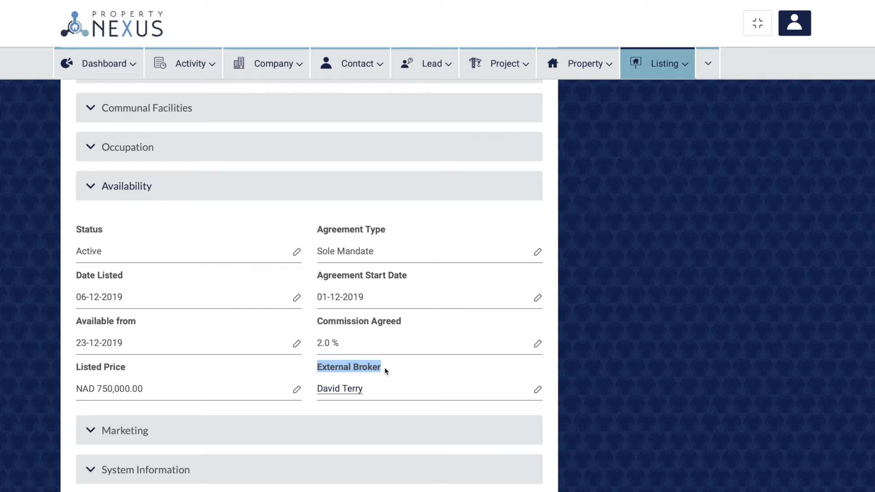
left_click(386, 371)
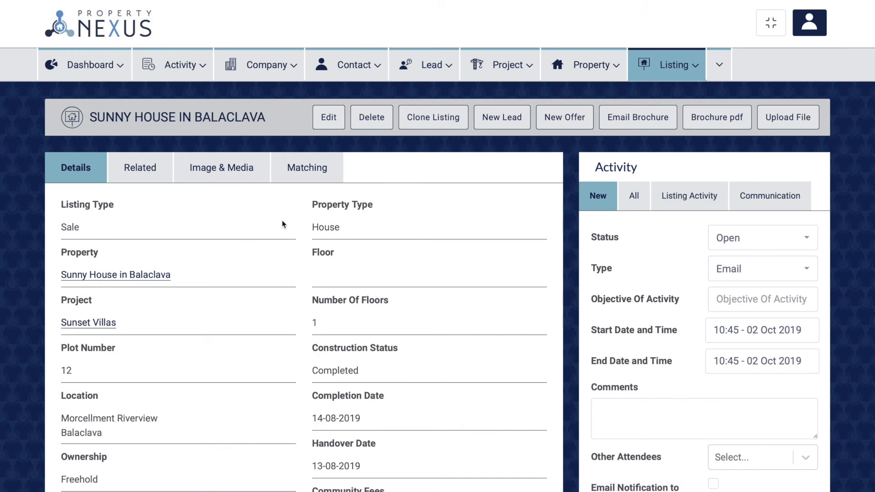
- Examine the title, description, listing ID and second broker in the Sunny House in Balaclava listing's marketing details
scroll(283, 225, "down", 2)
scroll(283, 224, "down", 12)
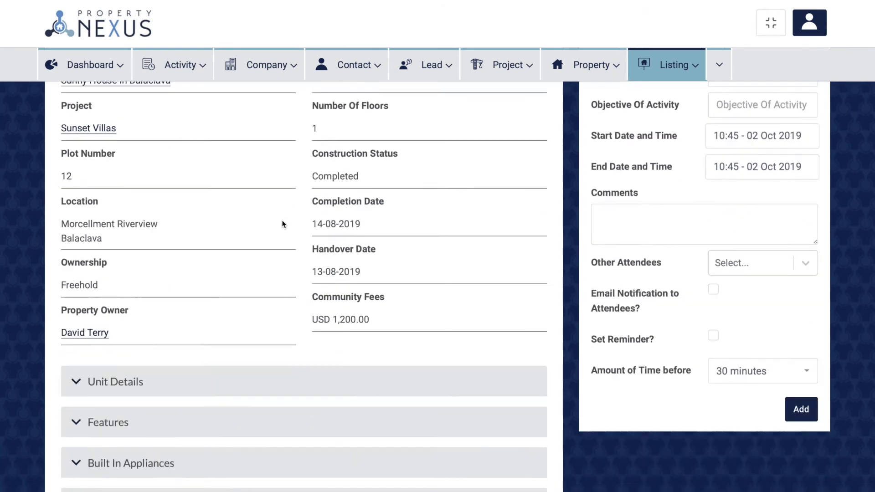
scroll(283, 225, "down", 1)
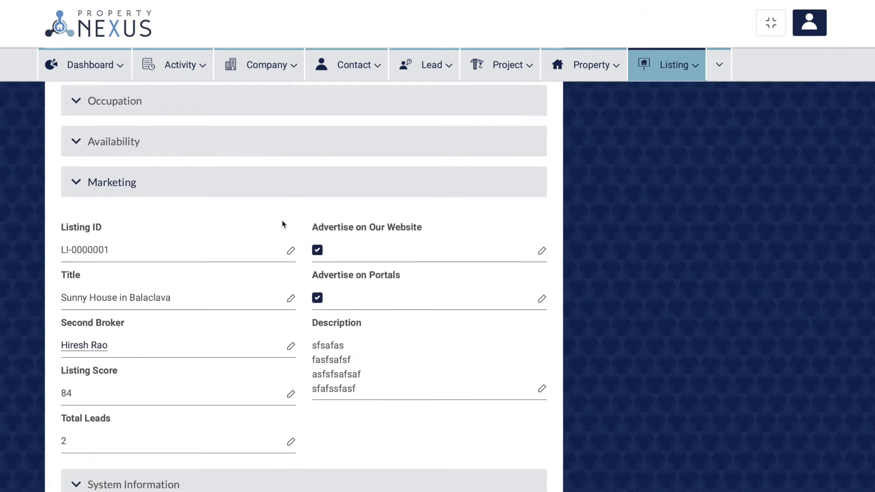
left_click_drag(62, 275, 82, 275)
left_click_drag(312, 325, 364, 327)
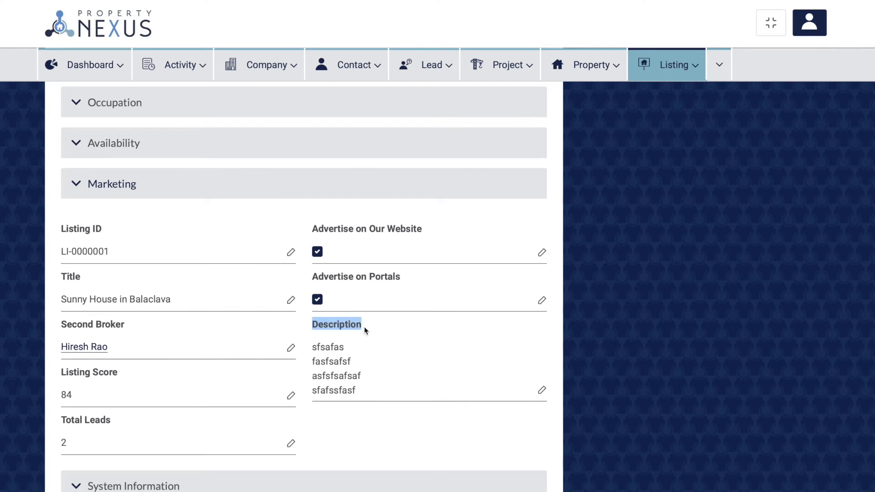
left_click_drag(61, 228, 104, 233)
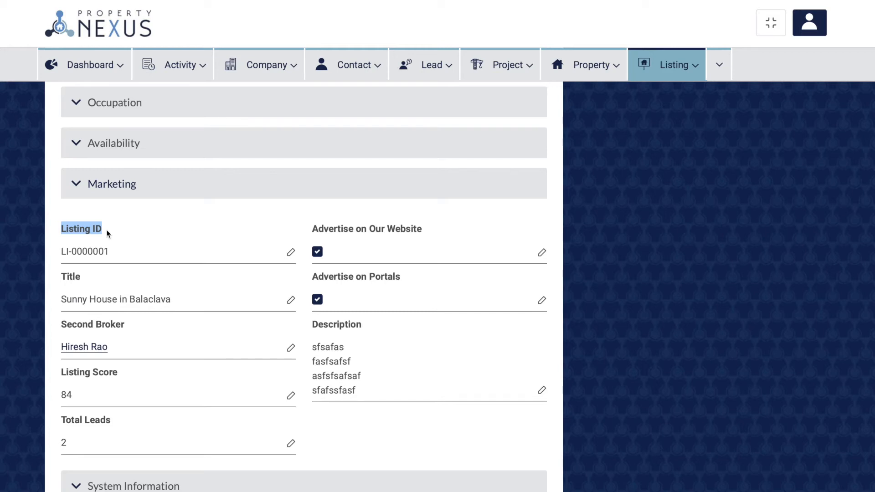
left_click(105, 232)
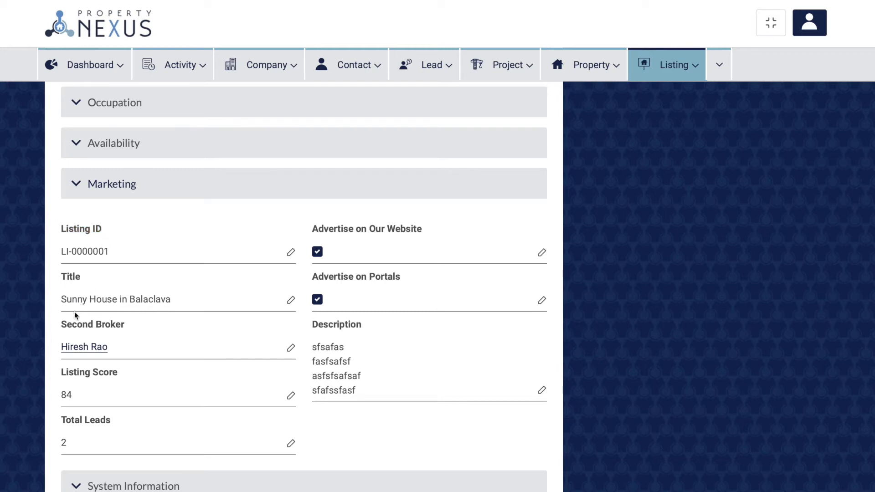
left_click_drag(63, 324, 127, 327)
left_click(129, 326)
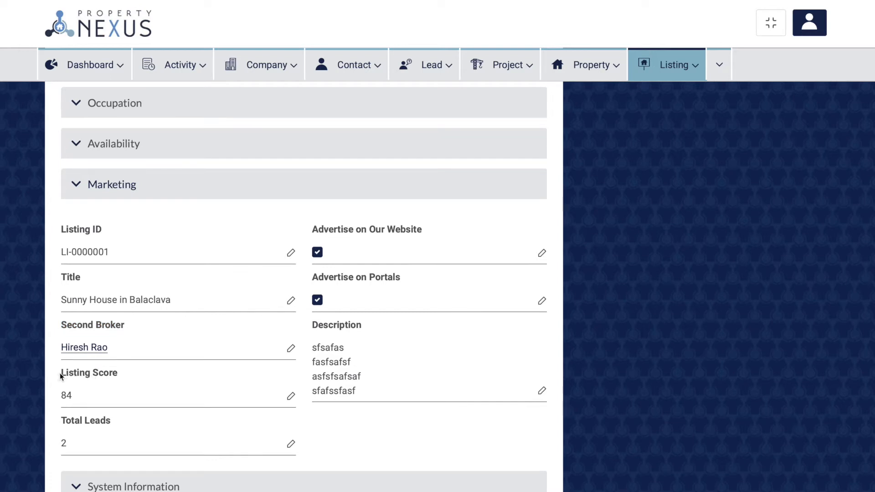
- Examine the listing score, total leads, and website and portal advertising options in the listing's marketing details
left_click_drag(60, 374, 120, 375)
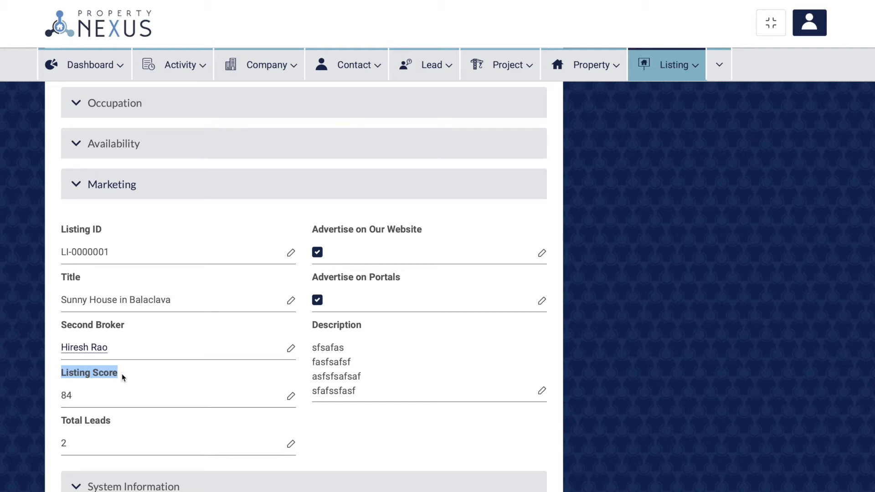
left_click(123, 377)
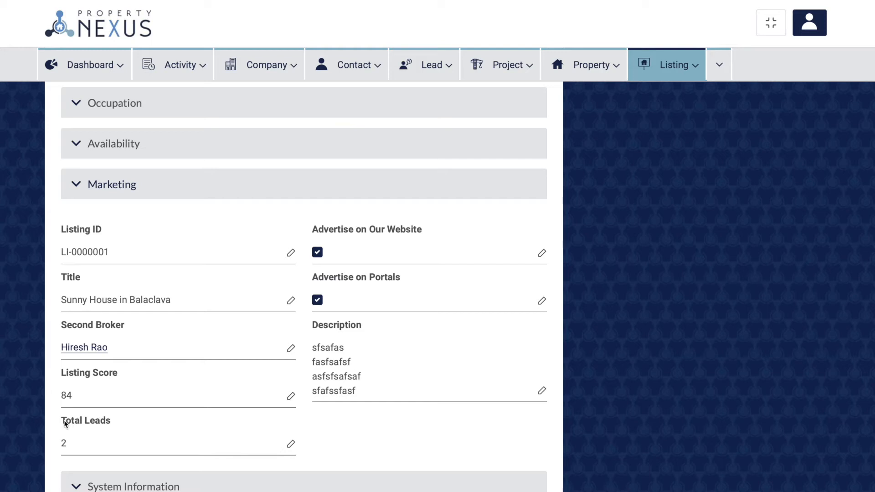
left_click_drag(63, 421, 112, 425)
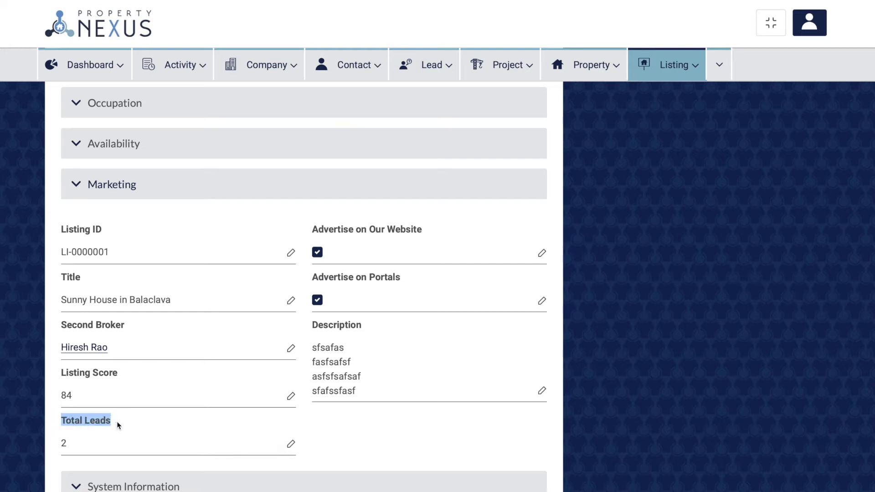
left_click(118, 426)
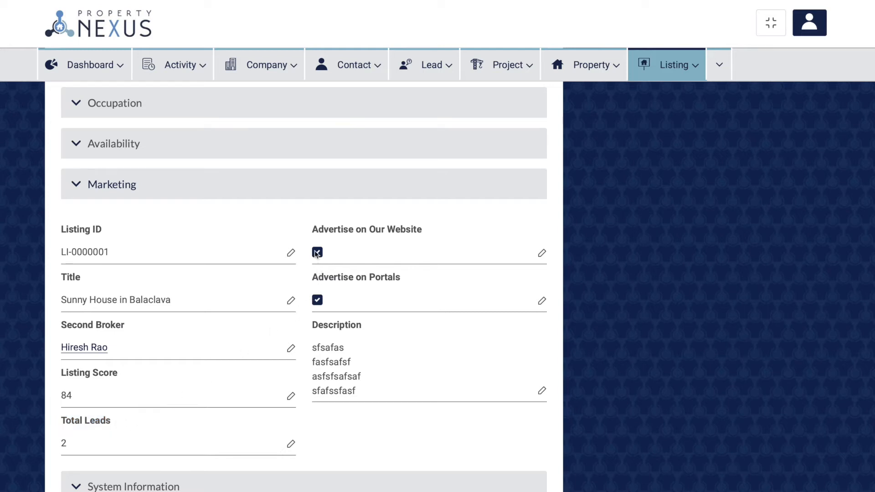
left_click_drag(312, 230, 430, 235)
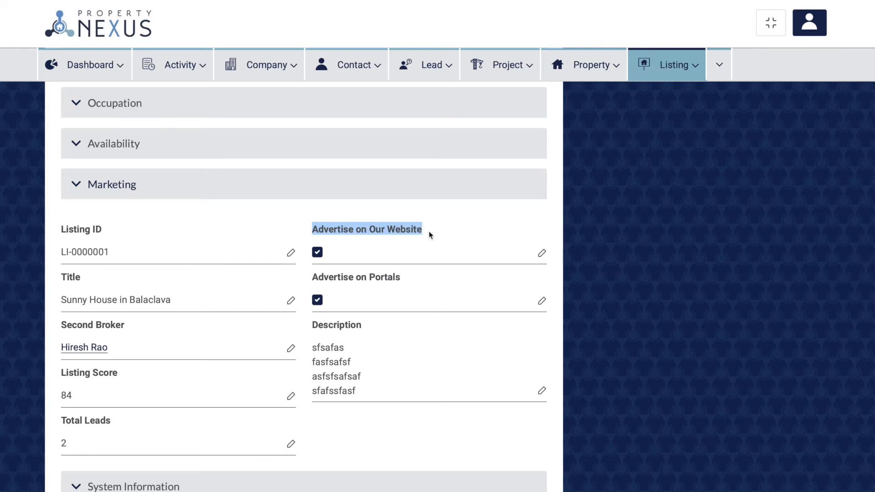
left_click(429, 234)
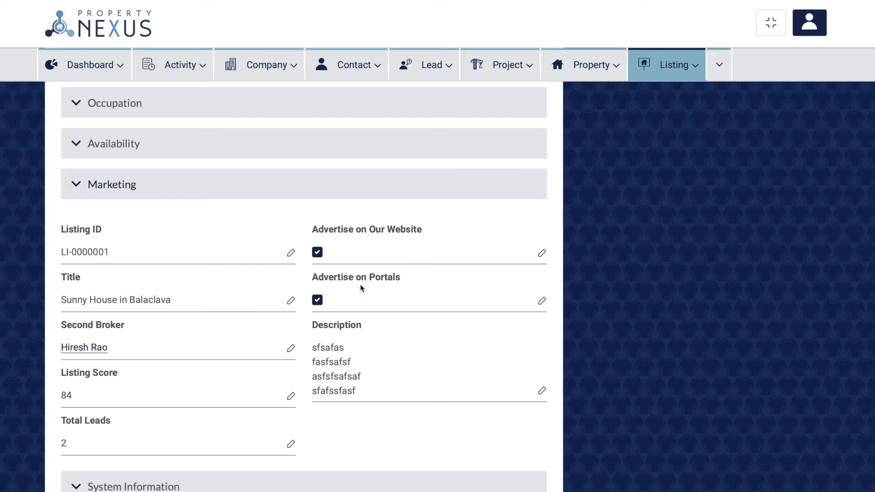
left_click_drag(311, 278, 401, 280)
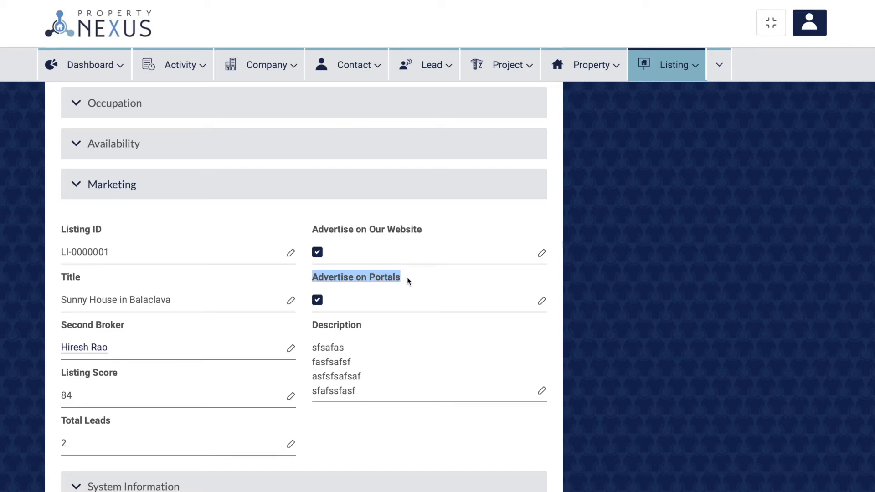
left_click(407, 281)
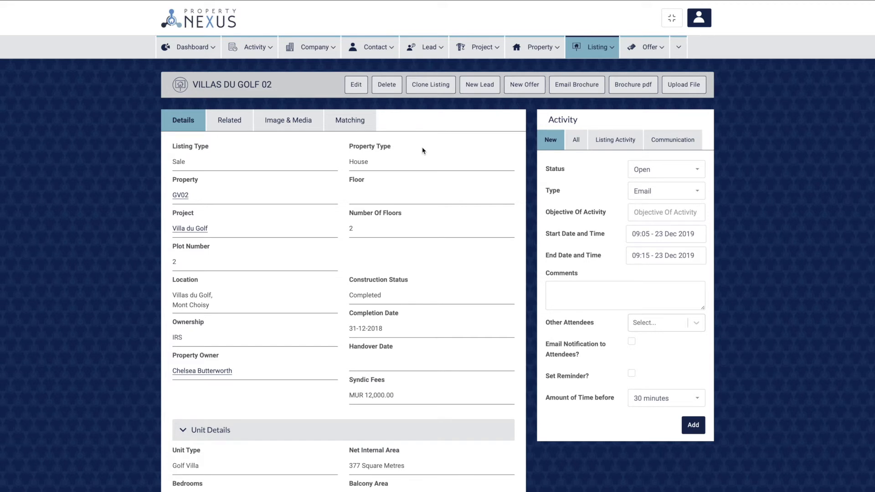
- Look through the Villas du Golf 02 listing's details and show its images tagged as Floor Plans
scroll(423, 150, "down", 20)
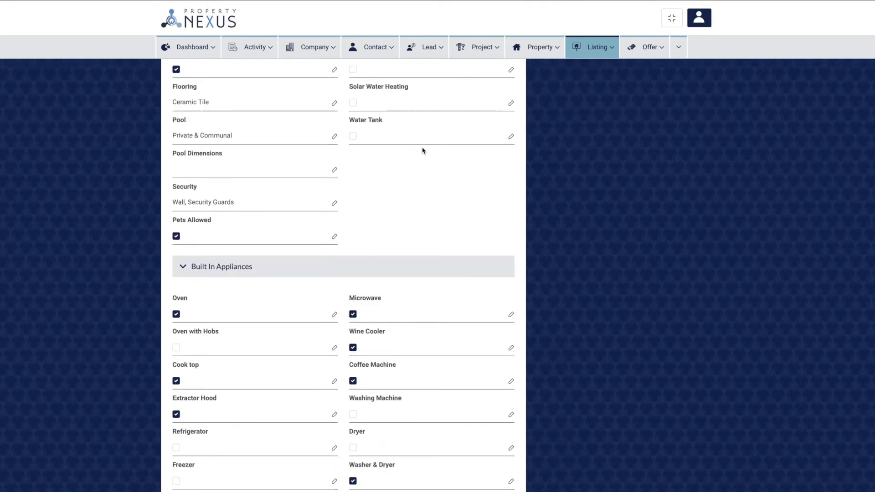
scroll(423, 151, "down", 20)
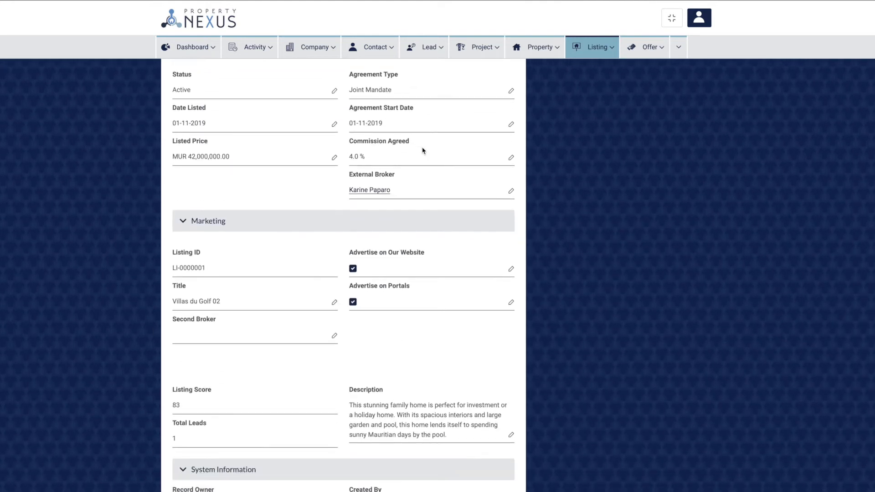
scroll(423, 151, "down", 3)
scroll(423, 151, "up", 20)
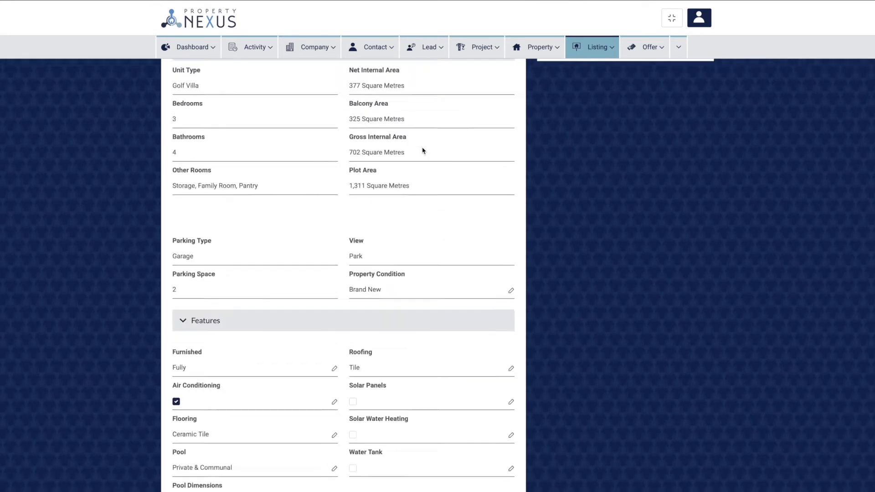
left_click(271, 122)
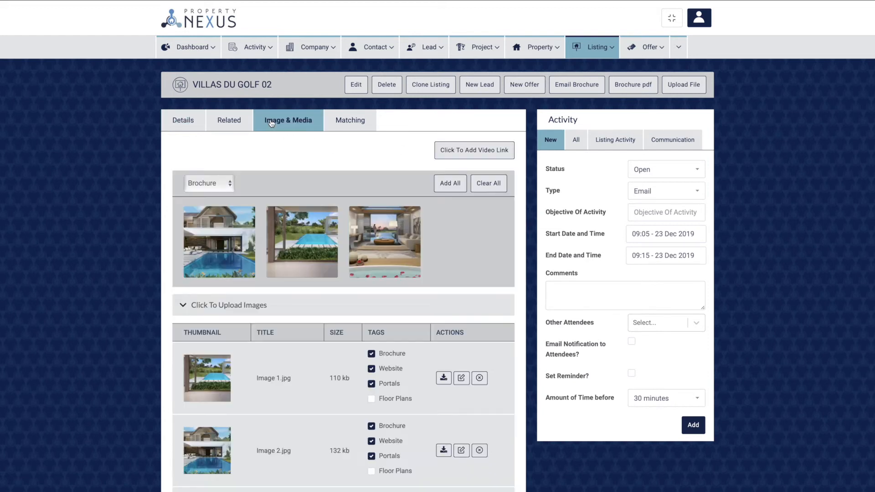
left_click(212, 182)
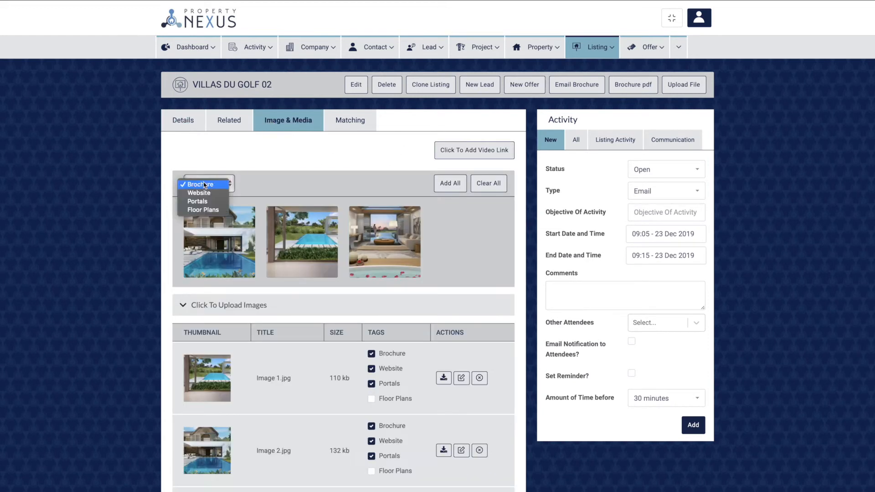
left_click(197, 212)
- Return to the Villas du Golf 02 listing's details and examine the listing score in its marketing information
left_click(184, 123)
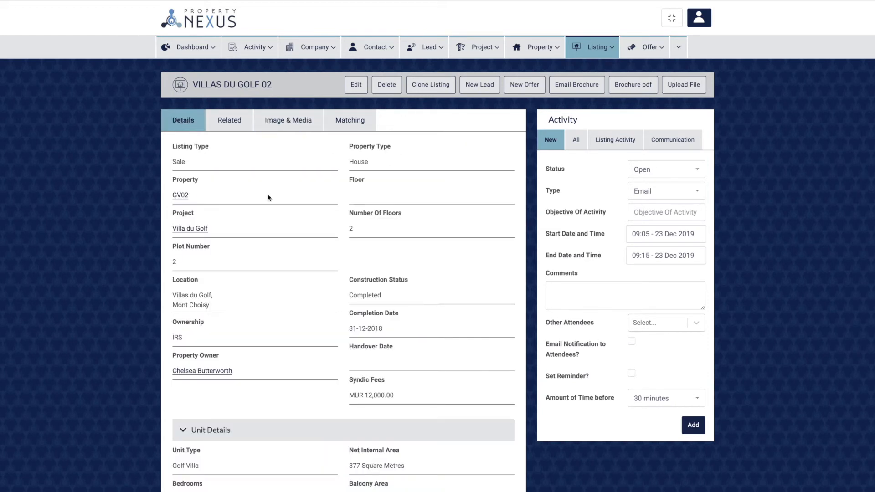
scroll(268, 196, "down", 15)
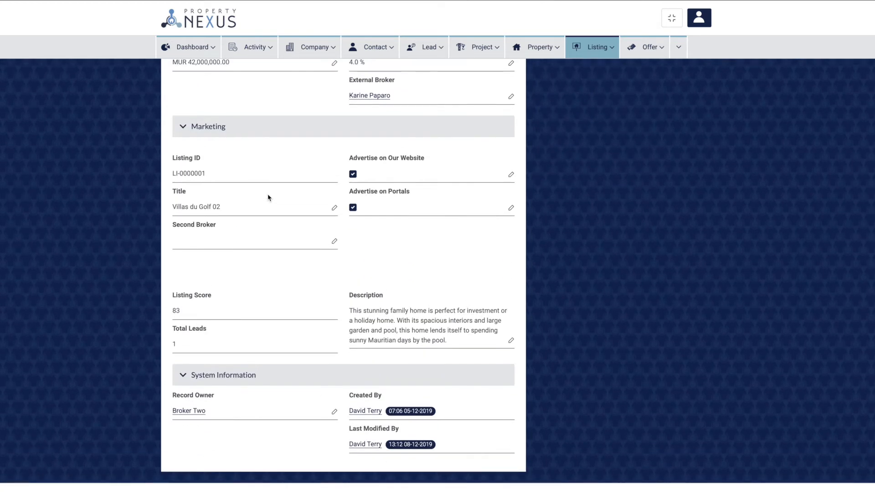
left_click_drag(172, 296, 211, 296)
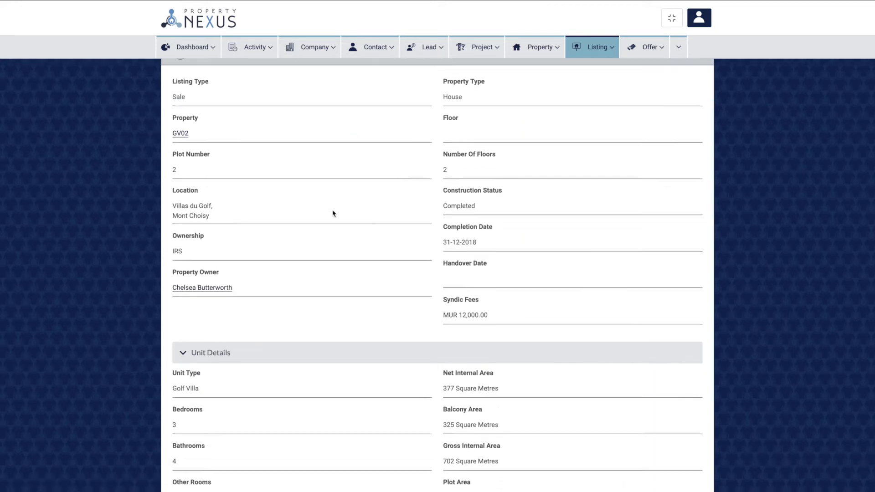
- Set the Villas du Golf 02 listing's status to Active and turn on advertising on the website and portals
scroll(333, 213, "down", 15)
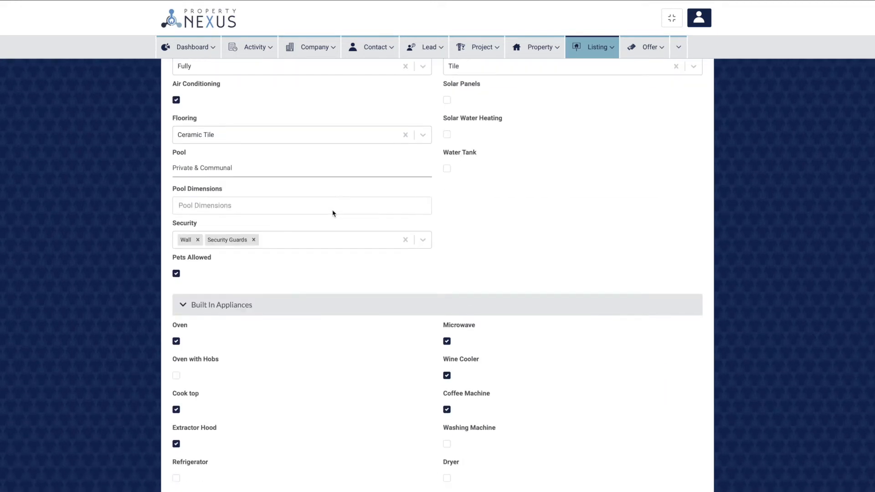
scroll(333, 214, "down", 10)
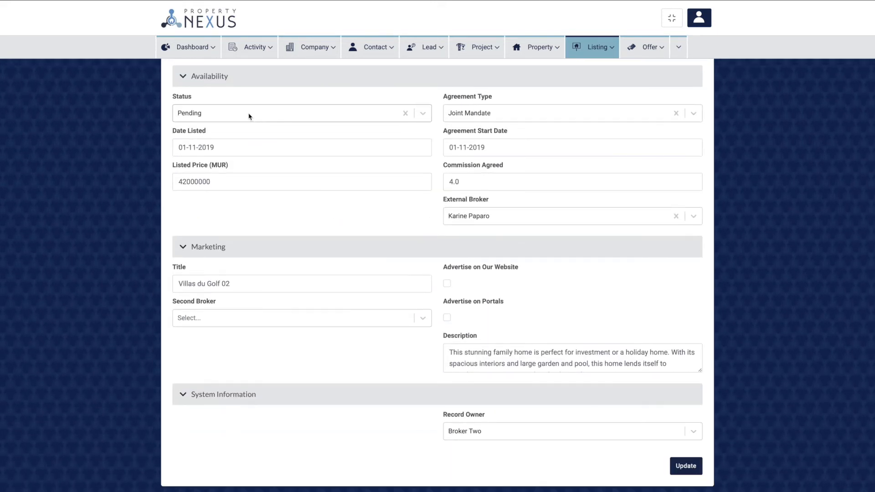
left_click(250, 117)
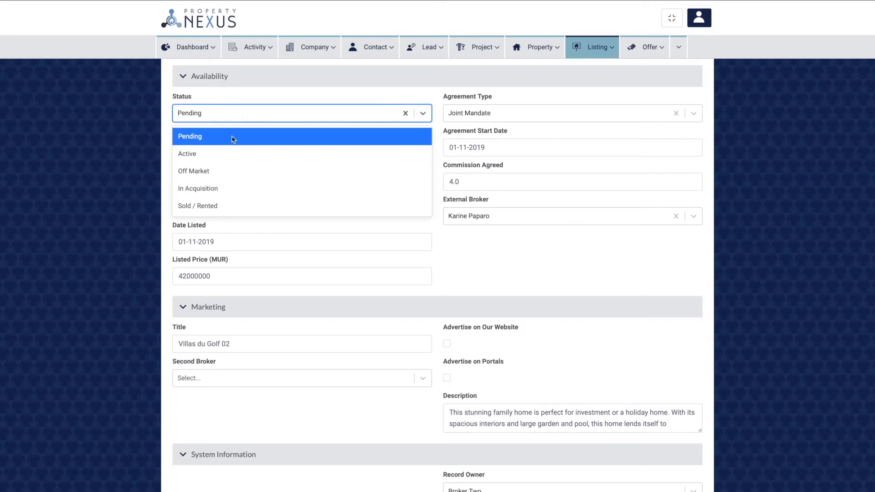
left_click(229, 154)
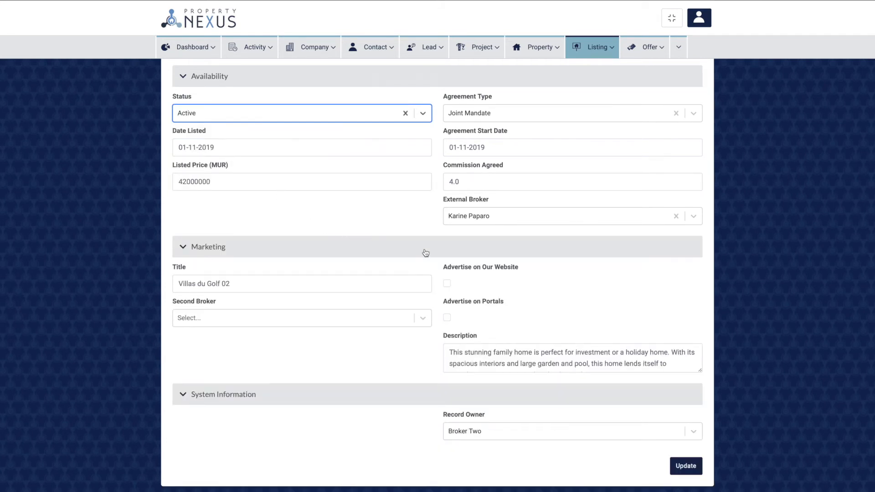
left_click(447, 285)
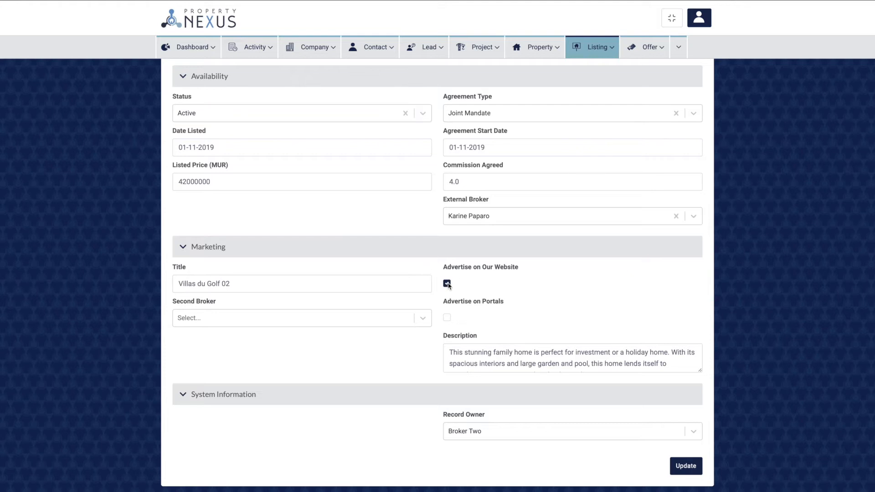
left_click(448, 318)
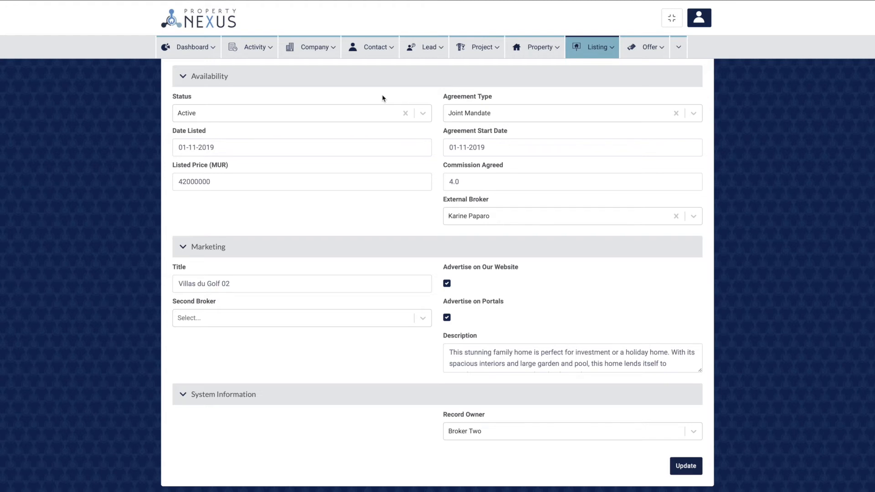
- Set the Villas du Golf 02 listing's status to Off Market and turn off website and portal advertising
left_click(296, 110)
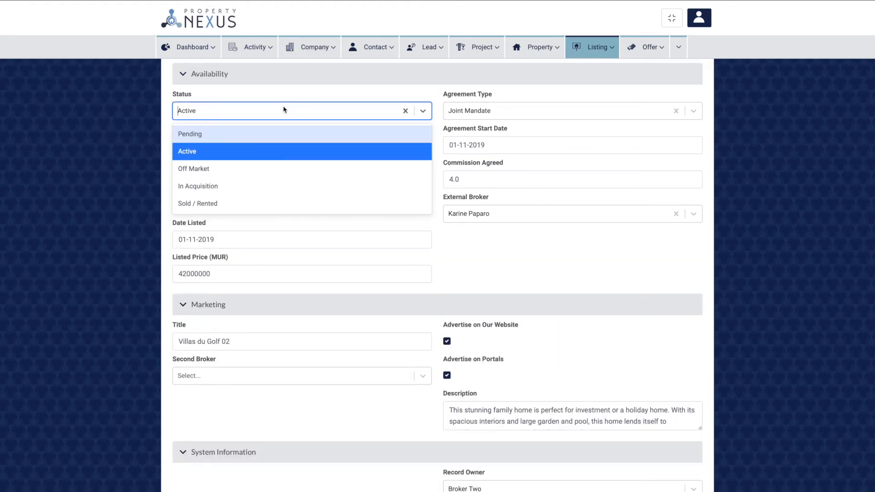
left_click(216, 171)
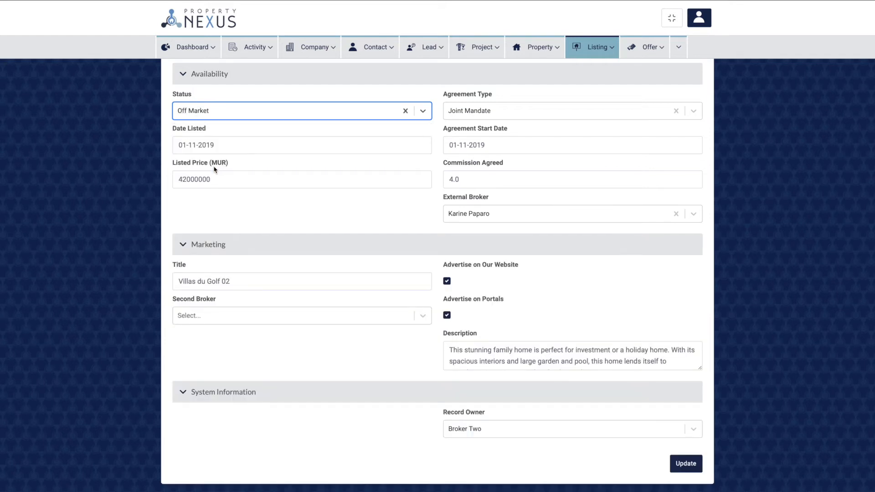
left_click(446, 281)
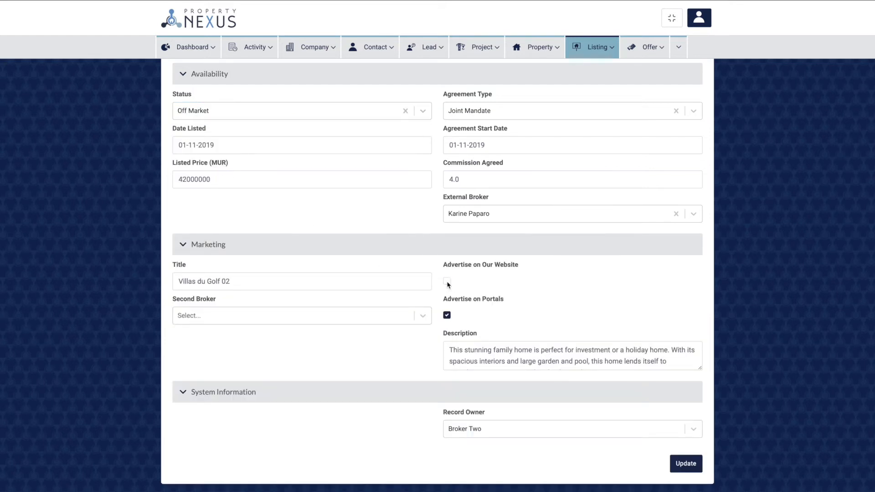
left_click(447, 315)
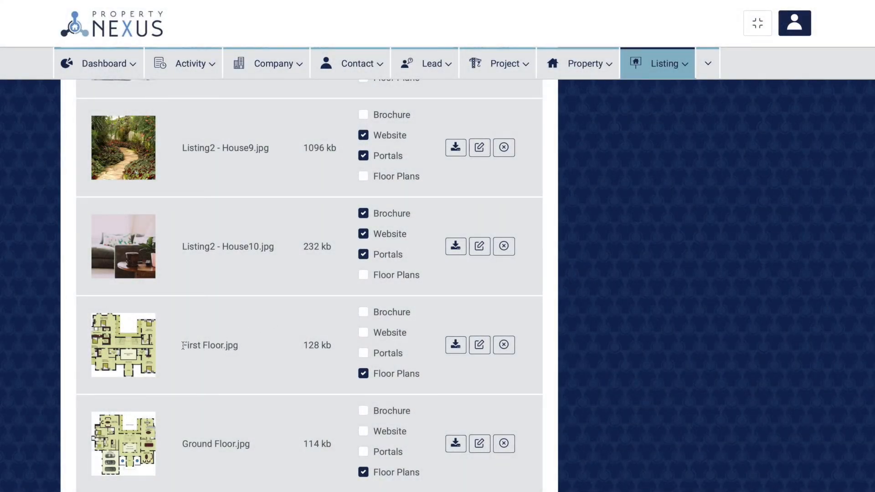
- Examine the titles of the two Floor Plans images, First Floor.jpg and Ground Floor.jpg, in the Sunny House in Balaclava listing
left_click_drag(182, 346, 242, 350)
left_click(241, 346)
left_click(182, 445)
left_click_drag(182, 447, 253, 445)
left_click(253, 445)
- Generate the Sunny House in Balaclava listing's PDF brochure and look through its pages up to the first floor plan
scroll(253, 445, "up", 20)
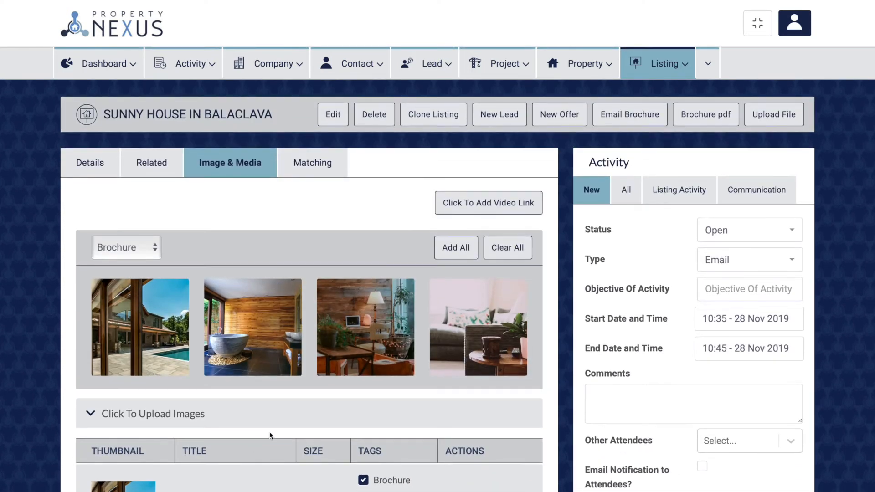
left_click(697, 121)
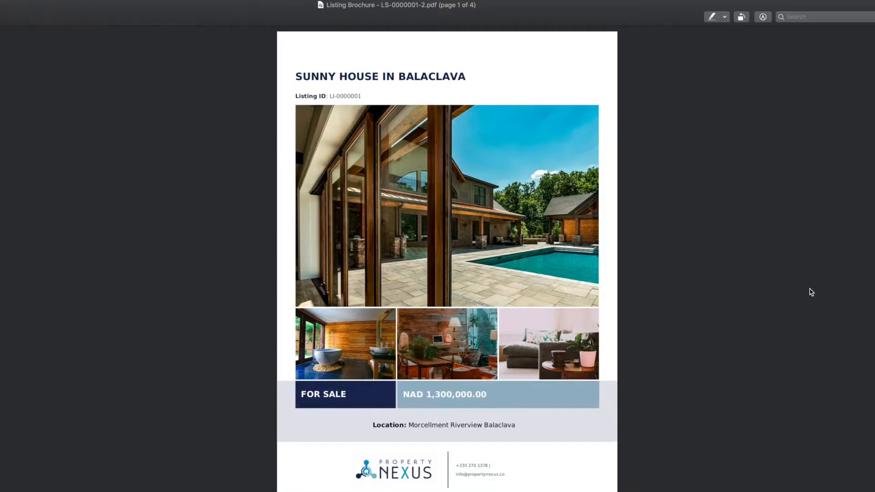
key("Right")
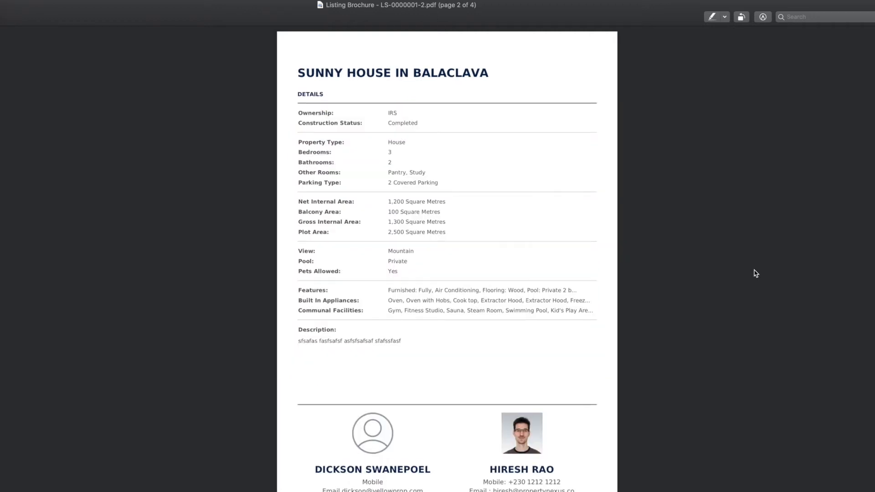
key("Right")
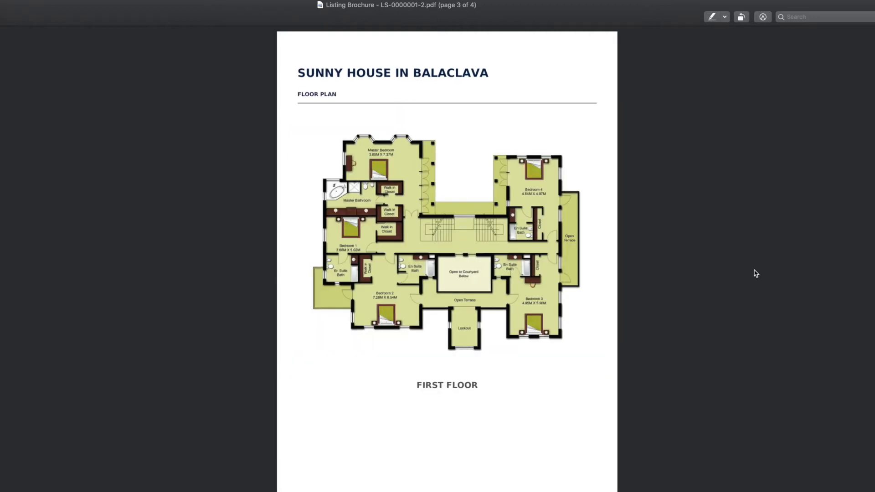
- Examine the captions under the first floor and ground floor plans in the brochure
left_click_drag(417, 384, 482, 386)
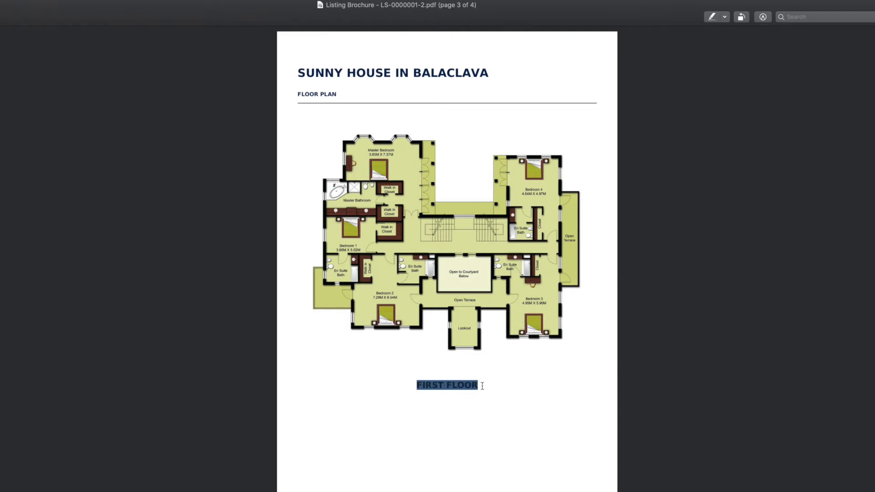
left_click(483, 386)
scroll(482, 385, "down", 3)
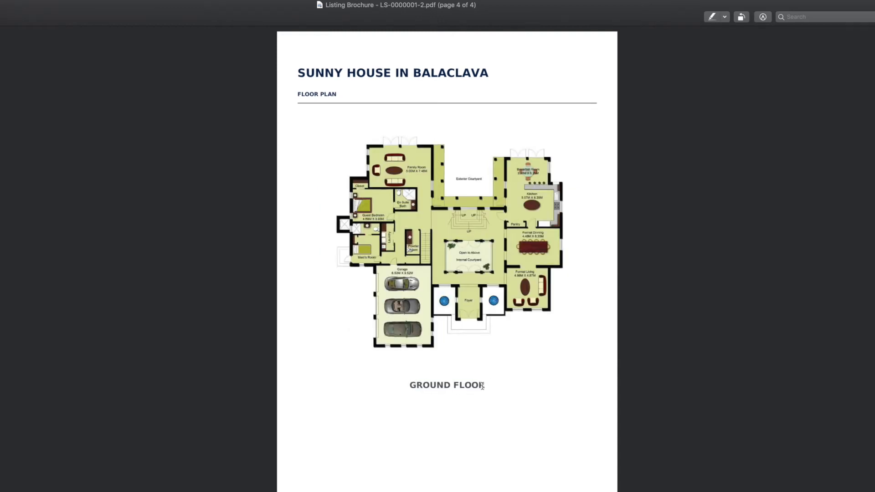
left_click_drag(409, 386, 490, 386)
left_click(491, 386)
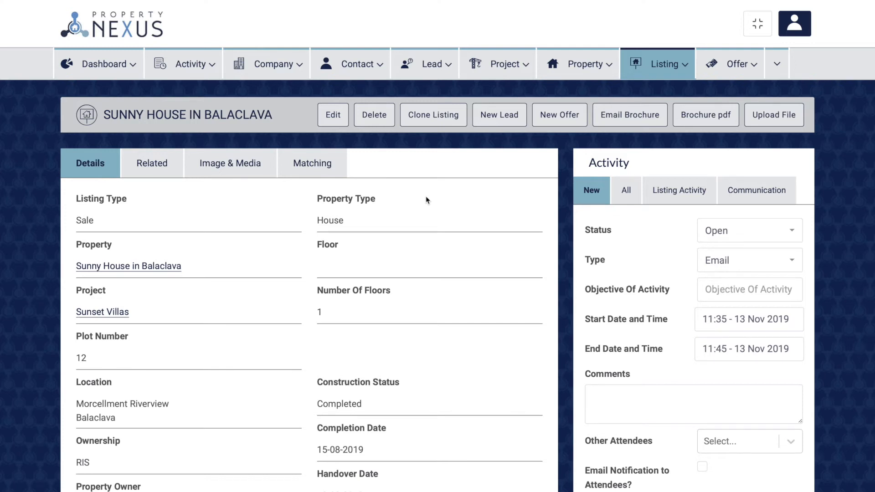
- Queue all house photos and both plan images from the Listing 2 - House folder for upload to the Sunny House in Balaclava listing
left_click(209, 164)
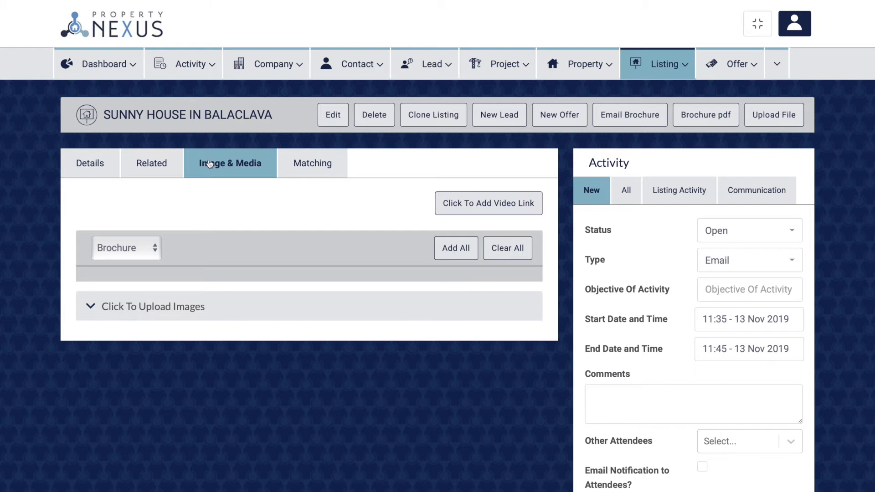
left_click(225, 309)
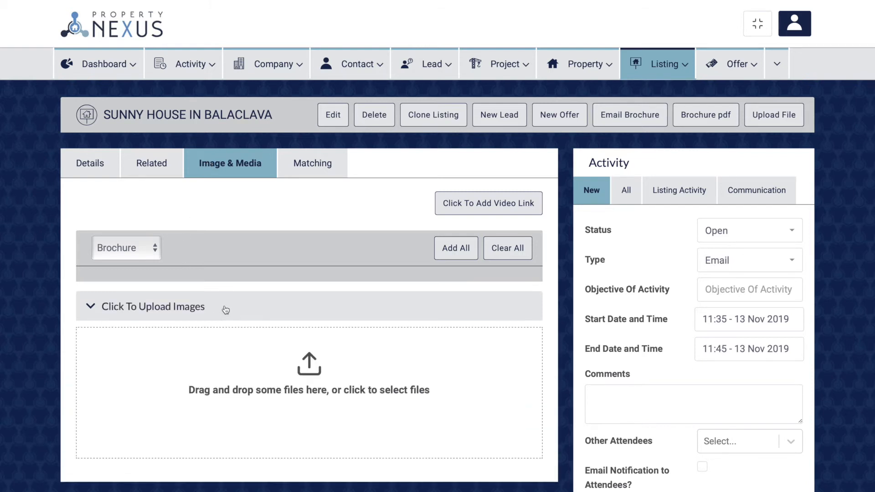
left_click(302, 360)
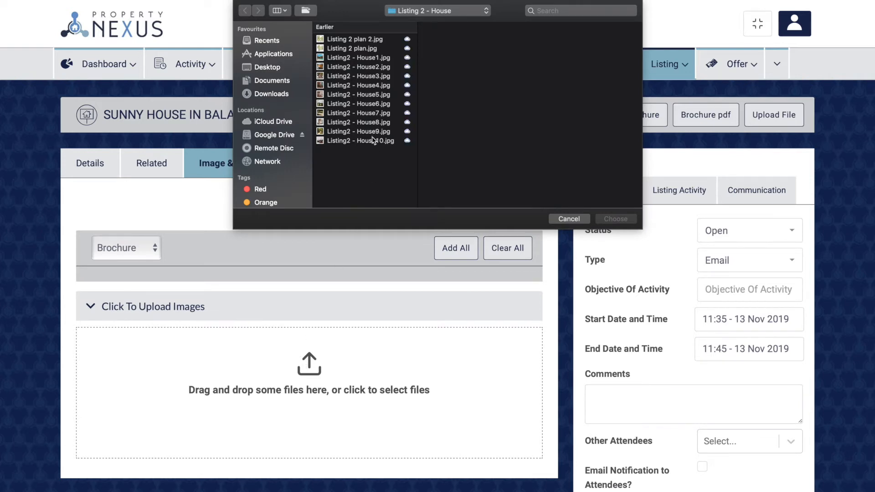
left_click_drag(373, 150, 343, 40)
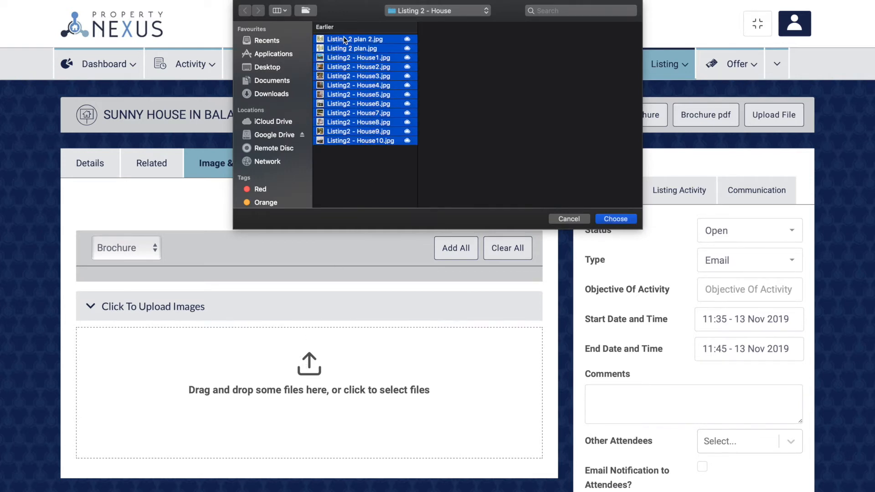
left_click(616, 220)
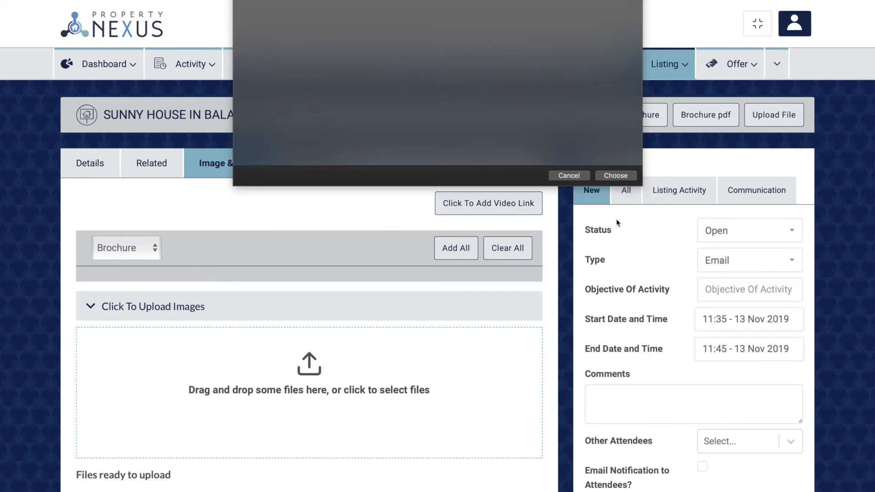
scroll(263, 351, "down", 9)
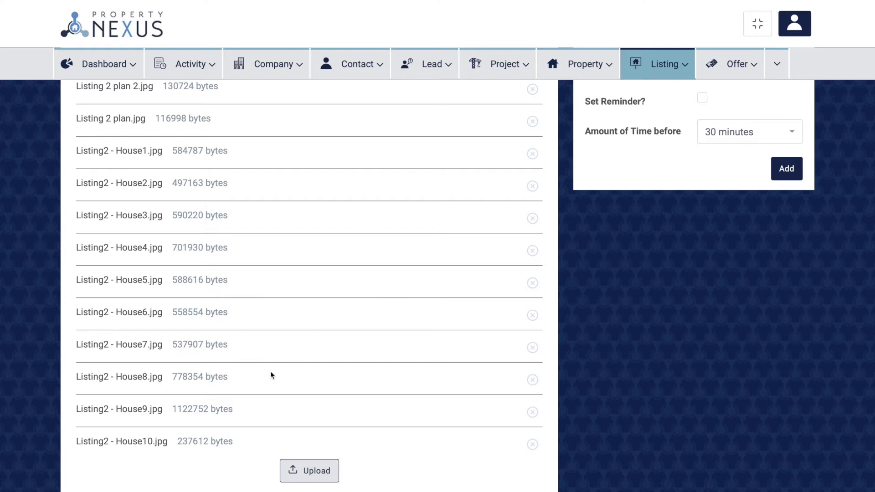
- Upload the queued listing images and rename Listing 2 plan 2 as Ground Floor
left_click(315, 471)
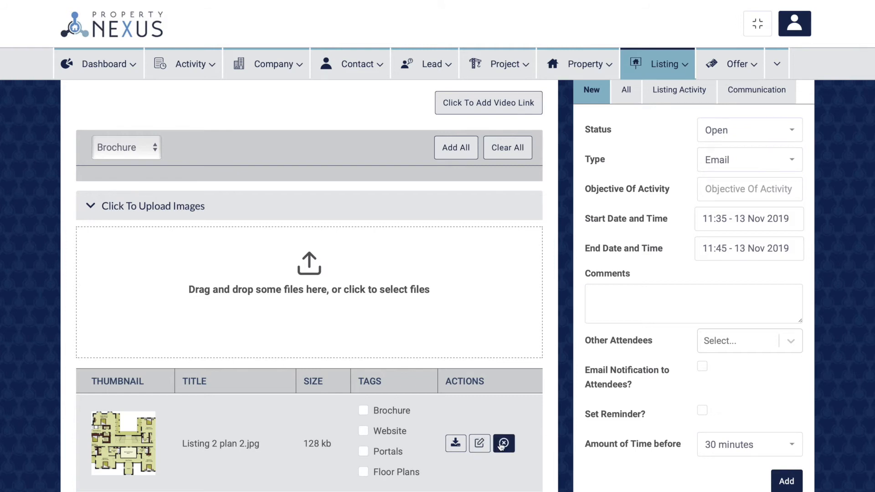
left_click(480, 445)
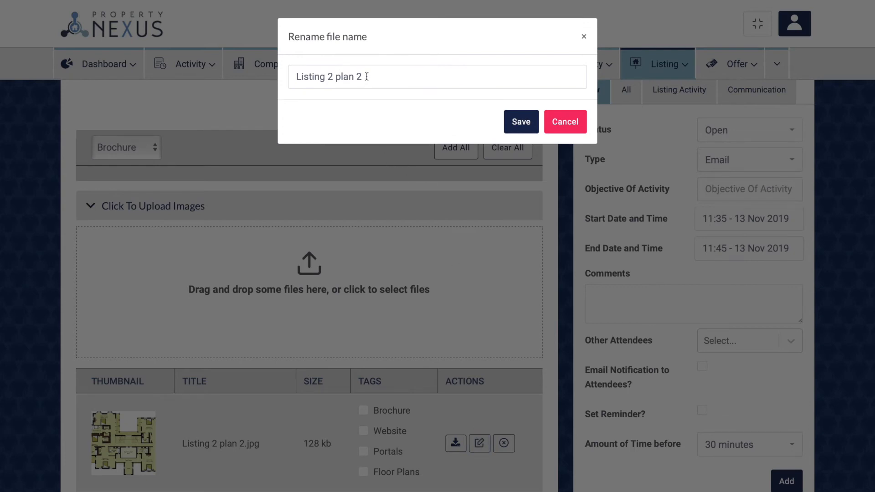
left_click_drag(367, 77, 288, 72)
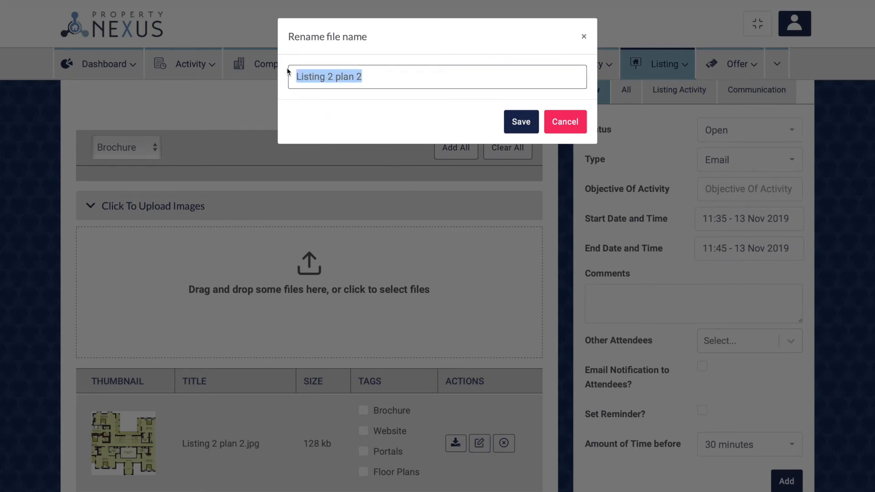
type("Groun")
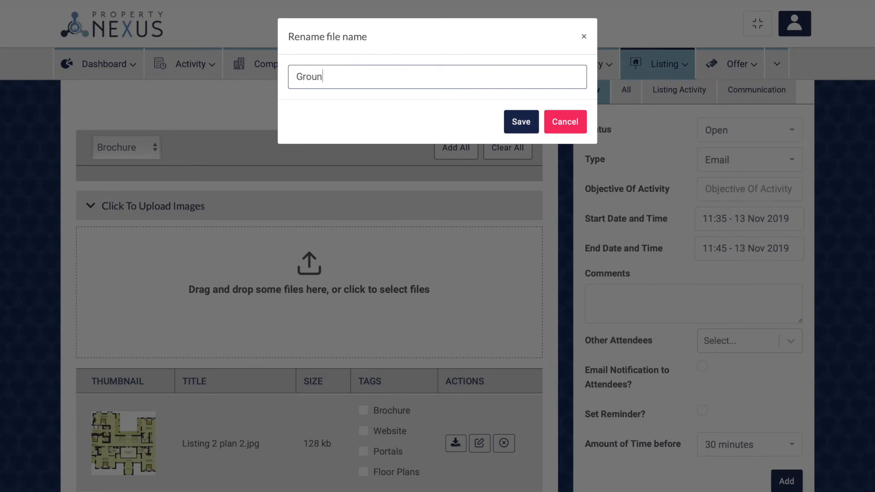
type("d Floor")
left_click(516, 121)
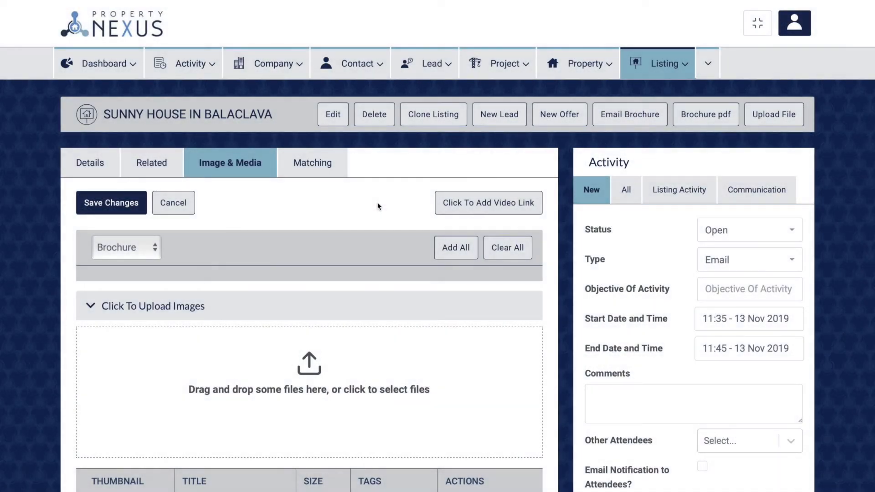
- Tag Ground Floor.jpg for Brochure, Website, Portals and Floor Plans
scroll(378, 206, "down", 1)
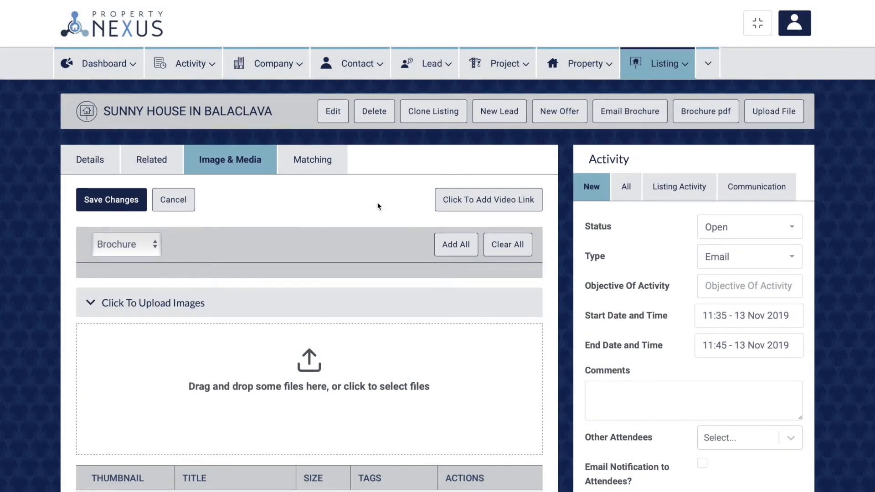
scroll(377, 207, "down", 4)
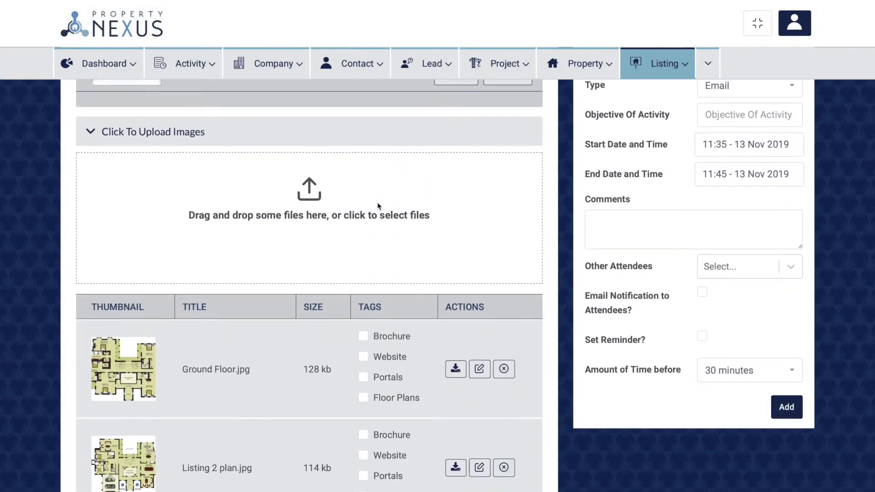
scroll(378, 207, "down", 1)
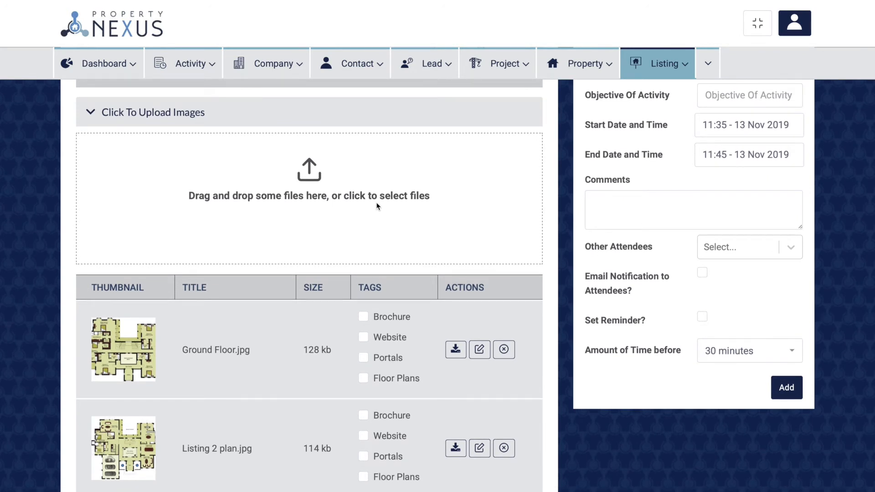
left_click(362, 316)
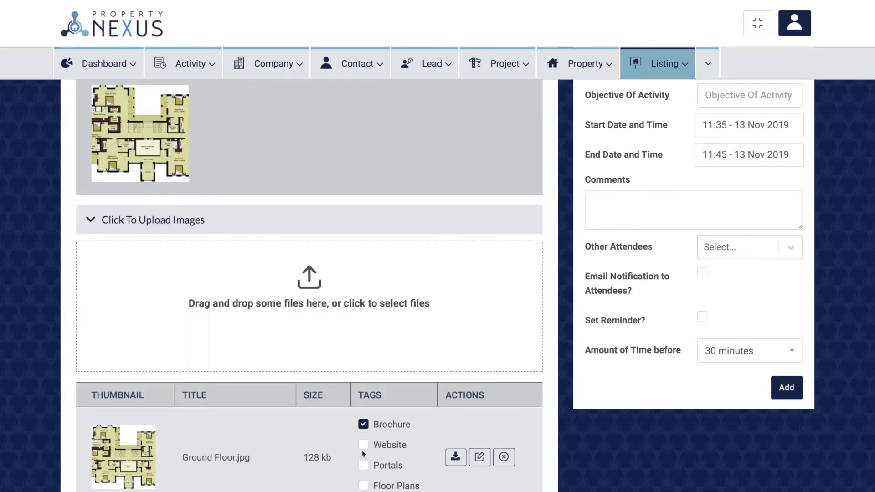
left_click(364, 468)
left_click(365, 487)
- Add all images to the Brochure set and switch the displayed image set to Website
scroll(364, 488, "up", 4)
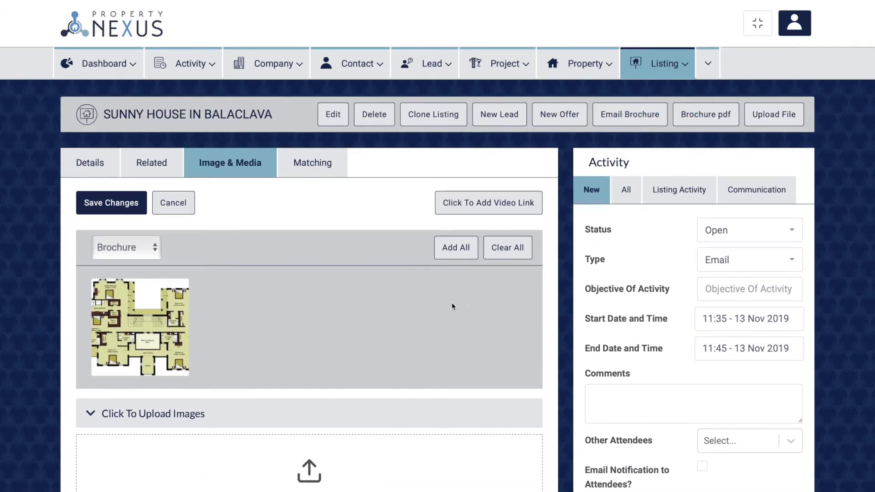
left_click(456, 249)
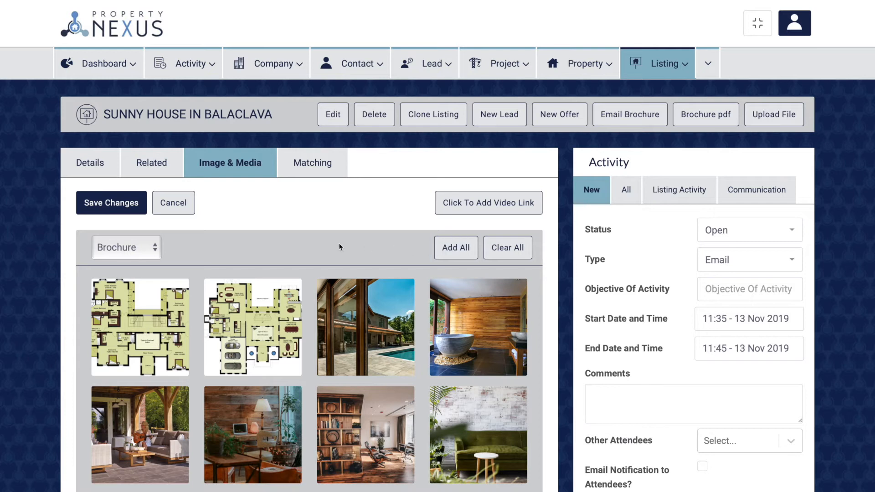
left_click(144, 247)
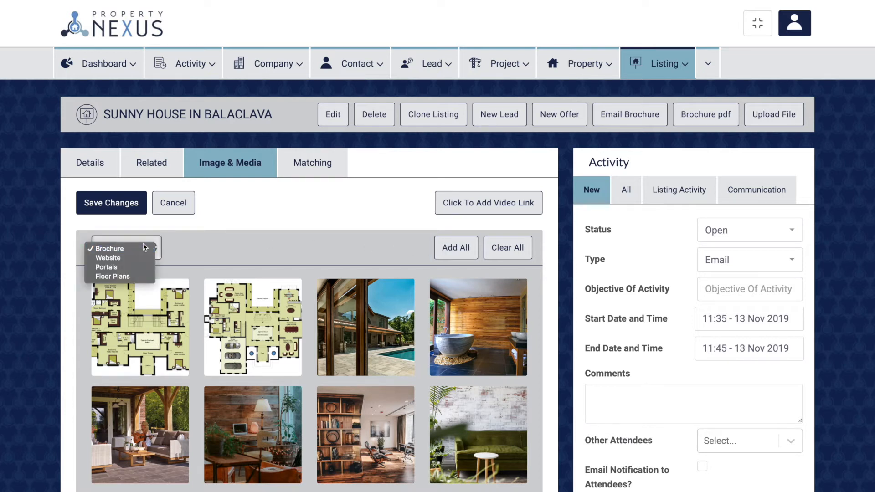
left_click(139, 257)
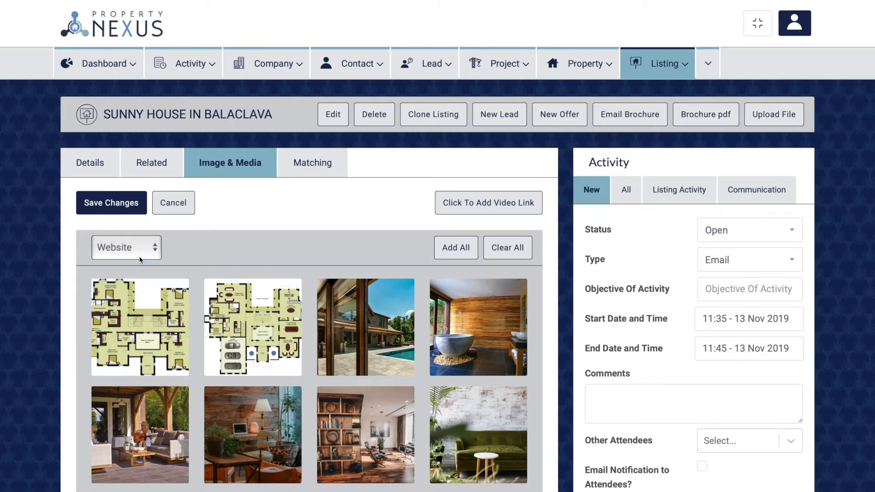
- Remove the Brochure, Website, Portals and Floor Plans tags from Ground Floor.jpg
scroll(139, 258, "down", 5)
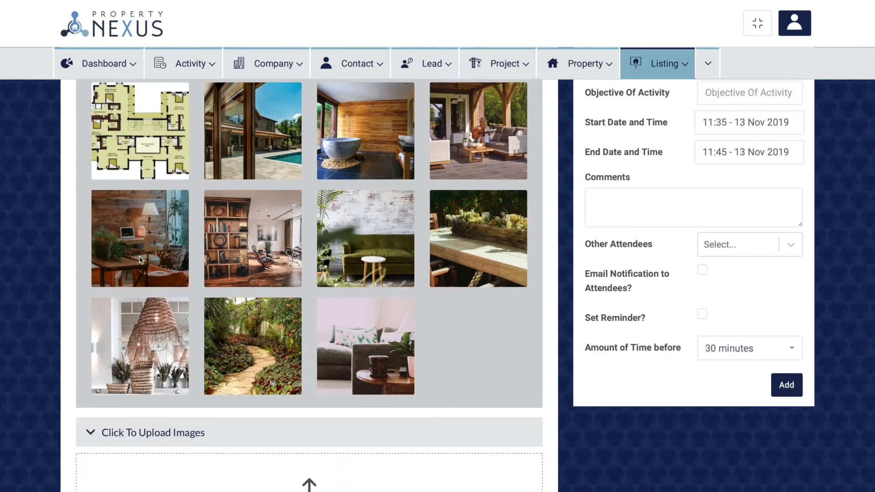
scroll(139, 259, "down", 7)
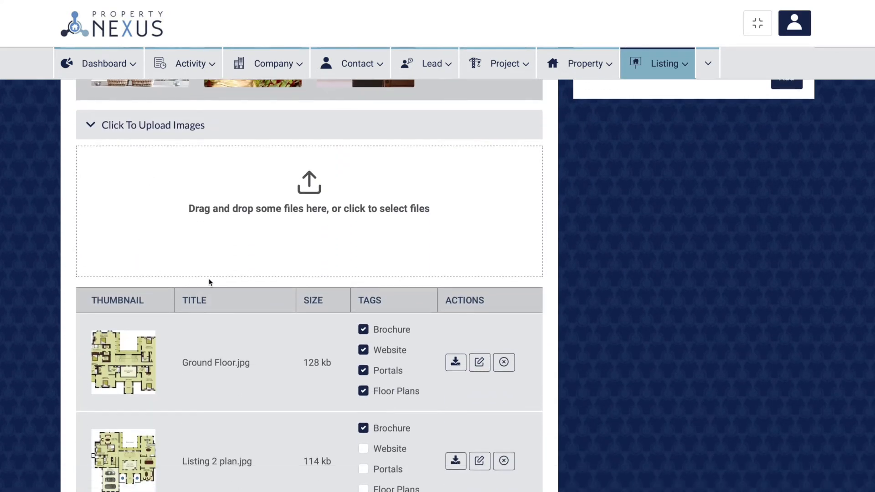
left_click(364, 330)
left_click(364, 350)
left_click(364, 371)
left_click(364, 391)
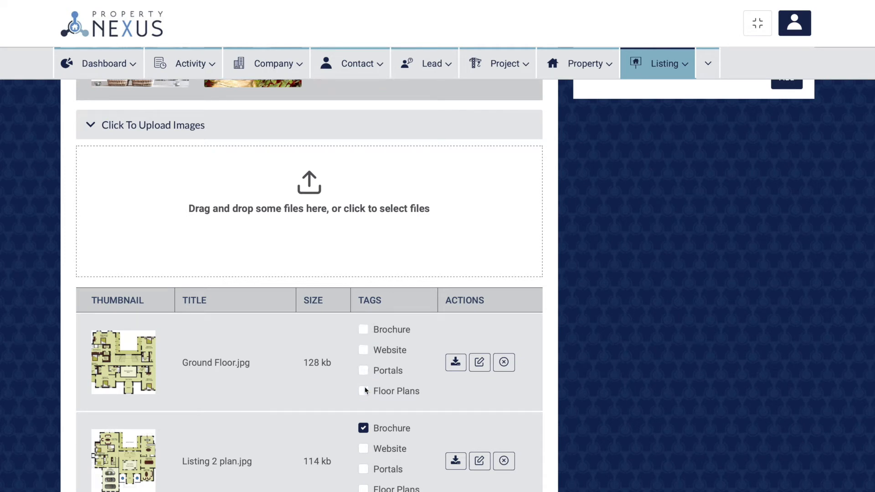
- Clear the Website image set and refill it with all images
scroll(349, 374, "up", 5)
scroll(349, 374, "up", 5)
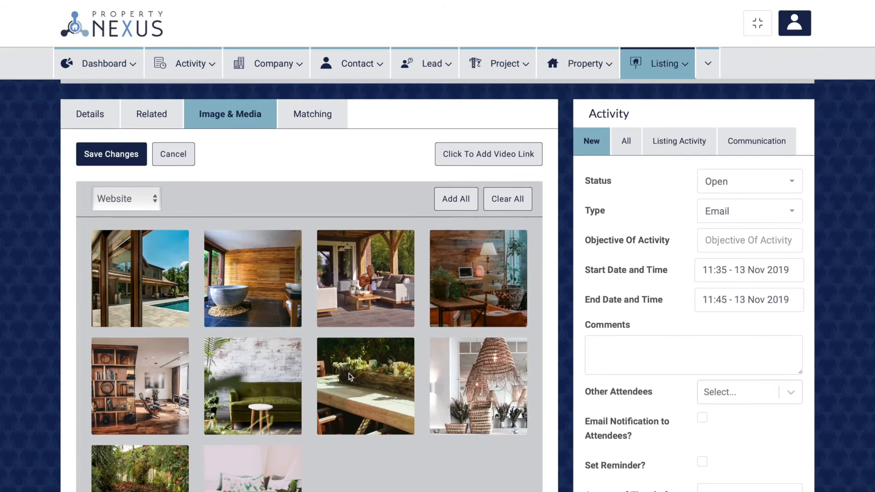
left_click(509, 249)
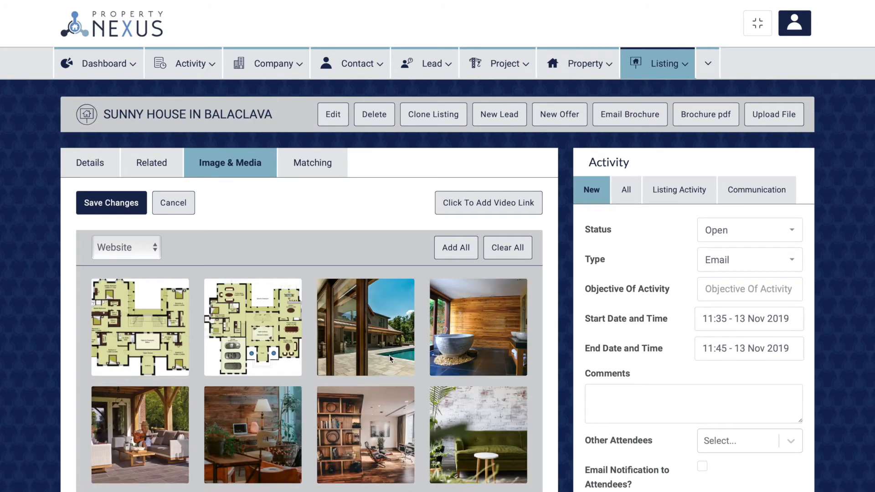
- Reorder the Website set with the poolside photo first and the bathroom photo second, and save the changes
left_click_drag(390, 355, 147, 338)
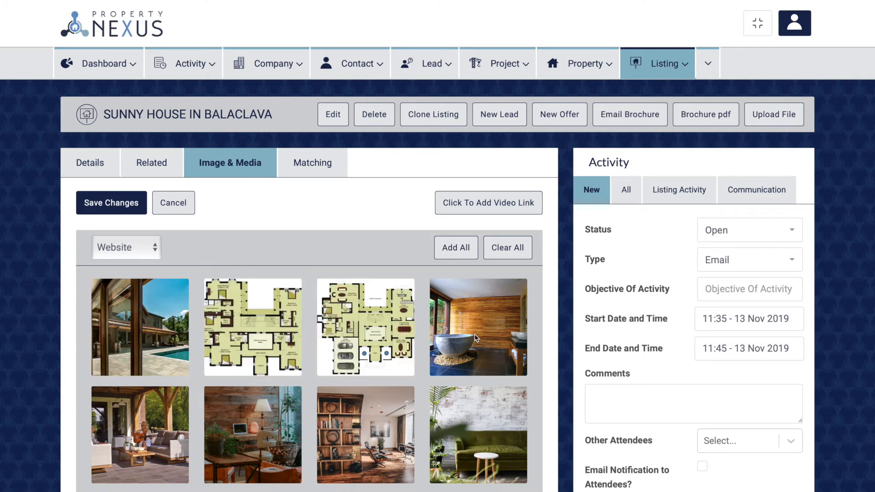
left_click_drag(475, 335, 223, 329)
scroll(226, 333, "down", 1)
scroll(226, 333, "down", 2)
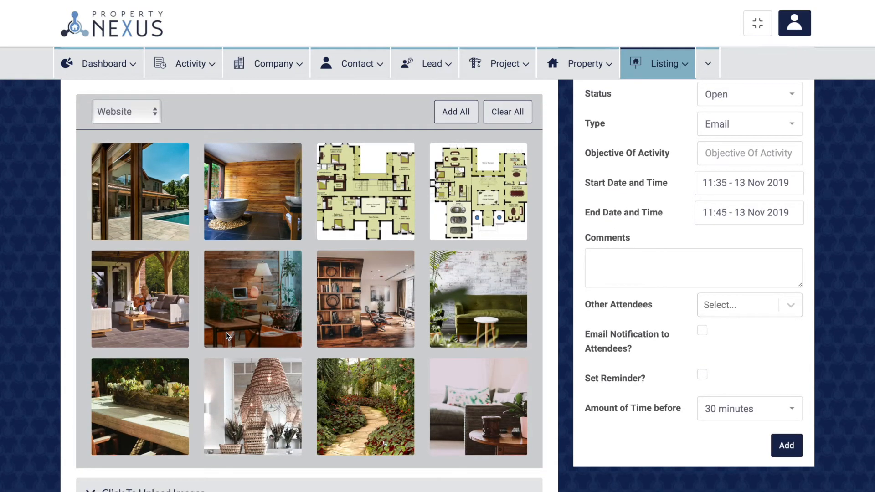
scroll(227, 336, "up", 3)
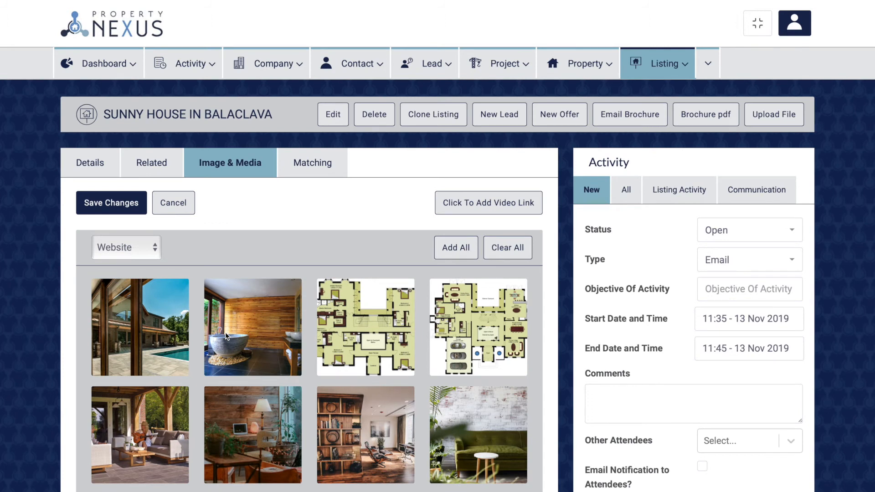
left_click(117, 205)
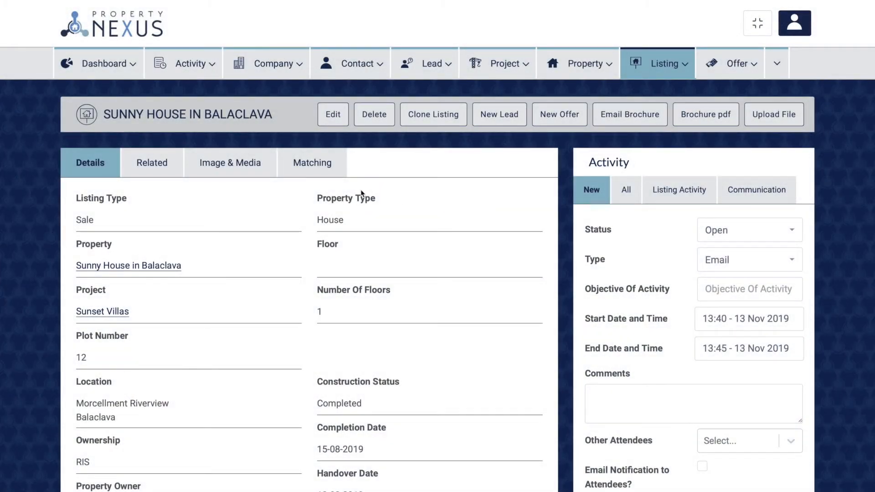
- Upload all files from the Listing 2 - House folder to the listing's images and media
left_click(206, 169)
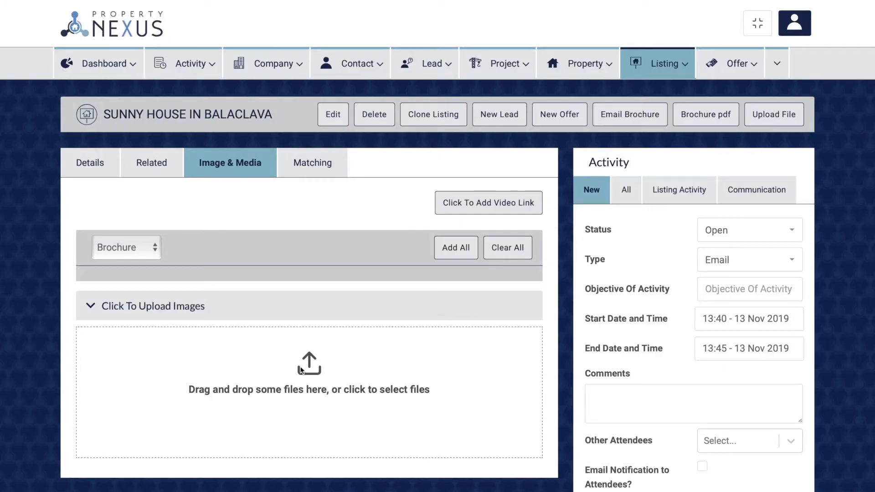
left_click(303, 369)
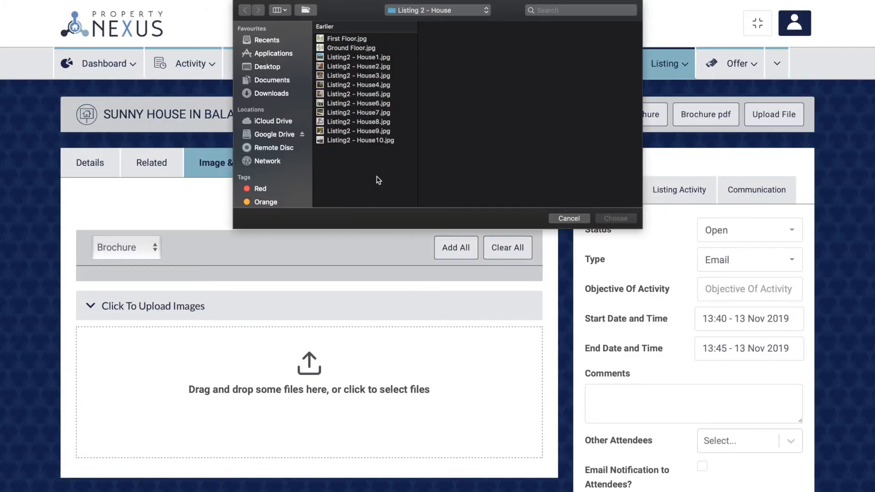
key("super+a")
left_click(621, 220)
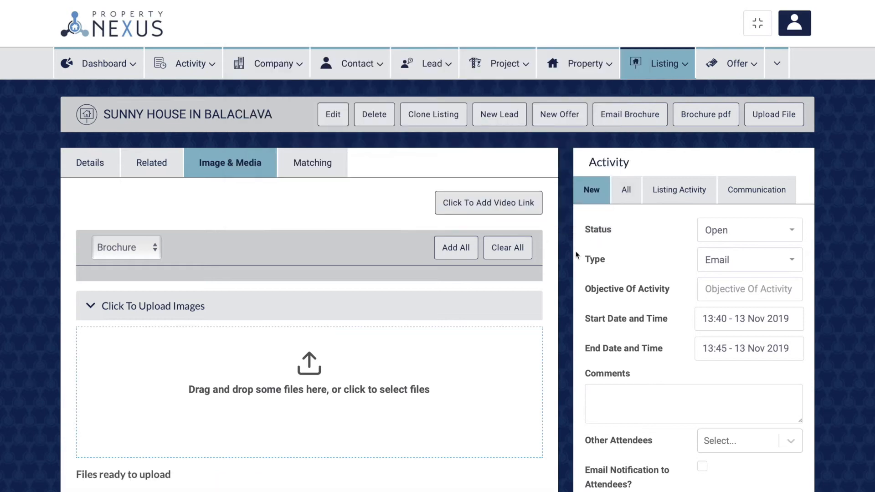
scroll(387, 343, "down", 10)
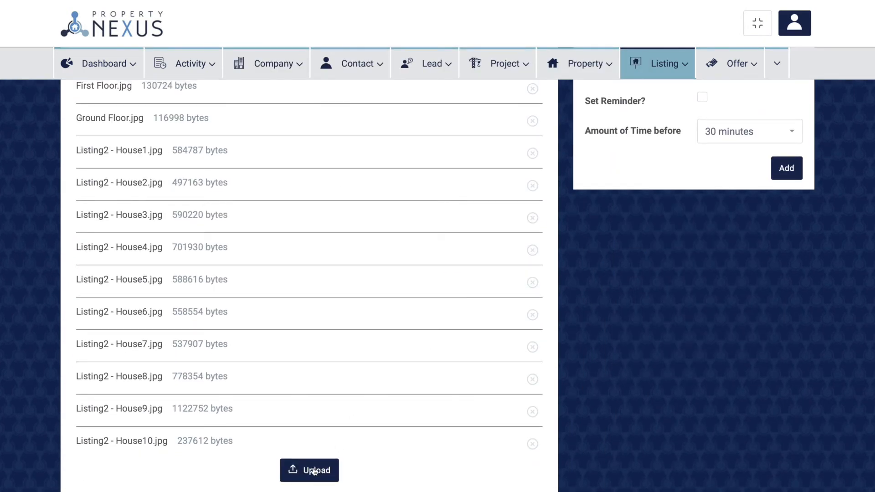
left_click(314, 470)
- Add all uploaded images to the Website set and to the Portals set
left_click(137, 148)
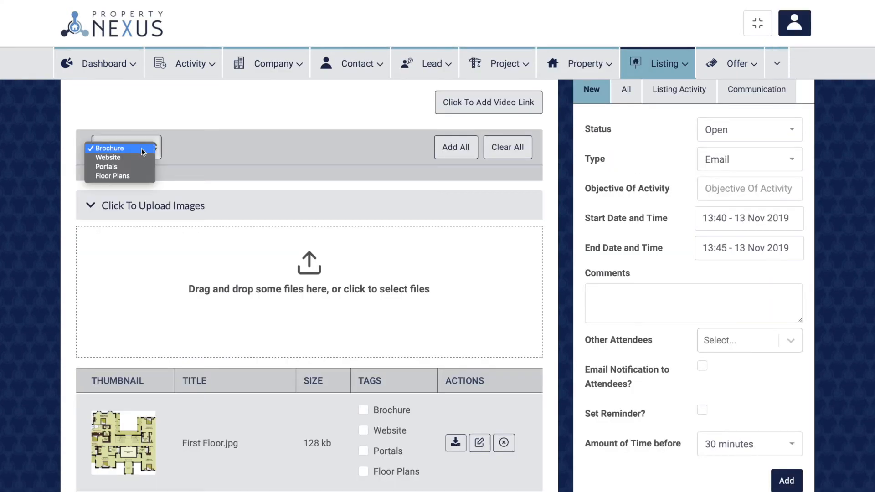
left_click(141, 158)
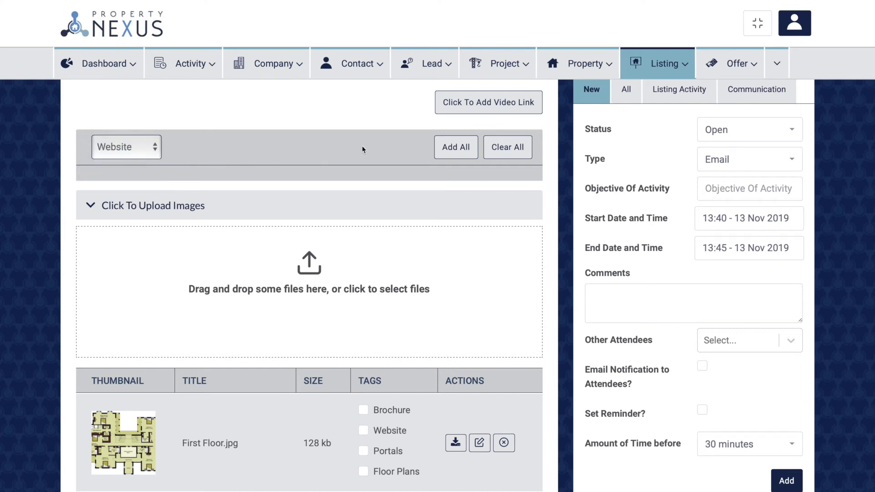
left_click(454, 147)
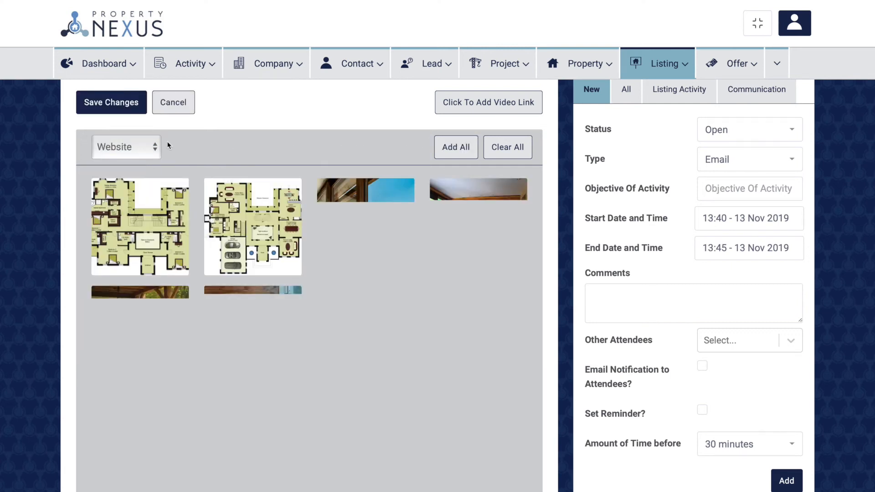
left_click(137, 147)
left_click(139, 159)
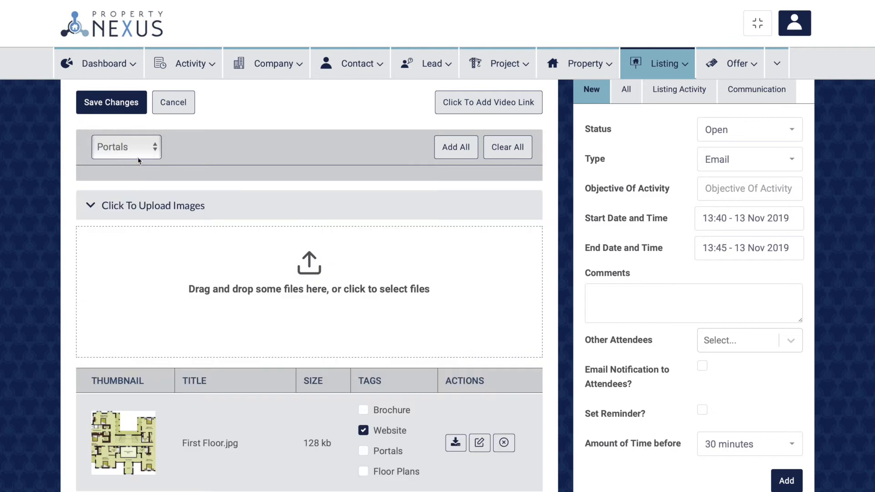
left_click(456, 148)
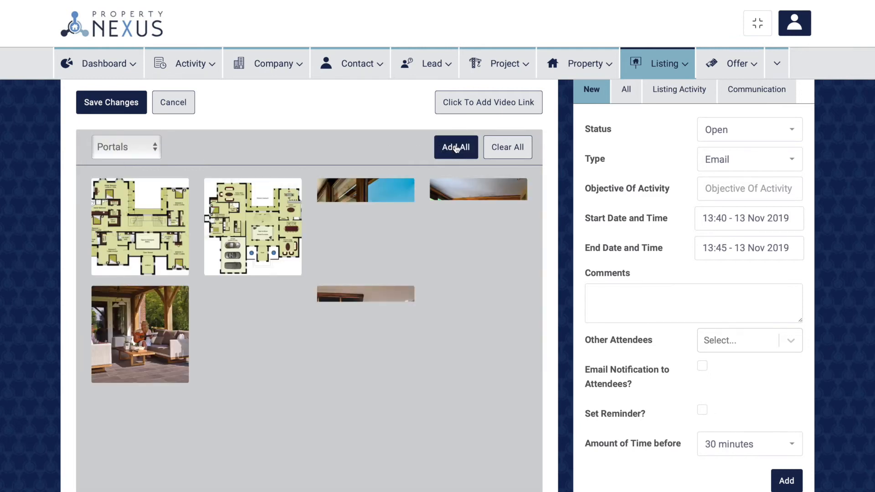
- Tag First Floor.jpg and Ground Floor.jpg as Floor Plans
scroll(409, 182, "down", 15)
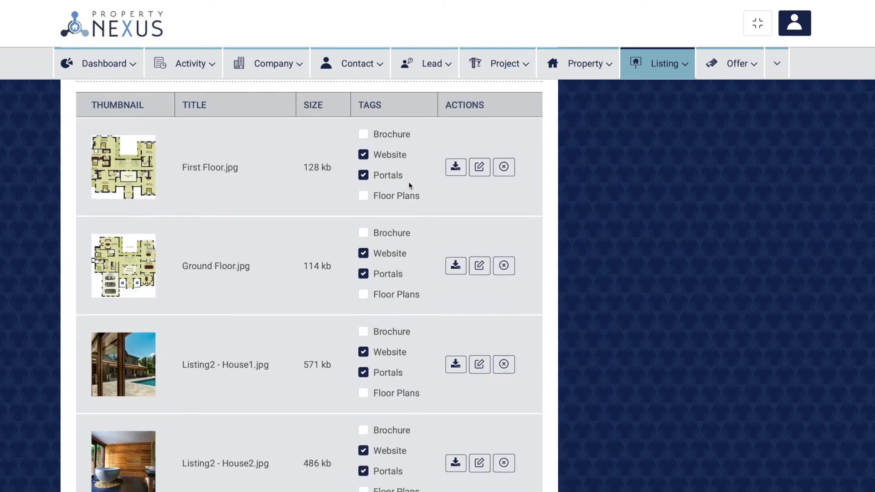
left_click(364, 196)
left_click(363, 294)
- Tag Listing2 - House4.jpg and Listing2 - House2.jpg as Brochure images
scroll(351, 292, "down", 10)
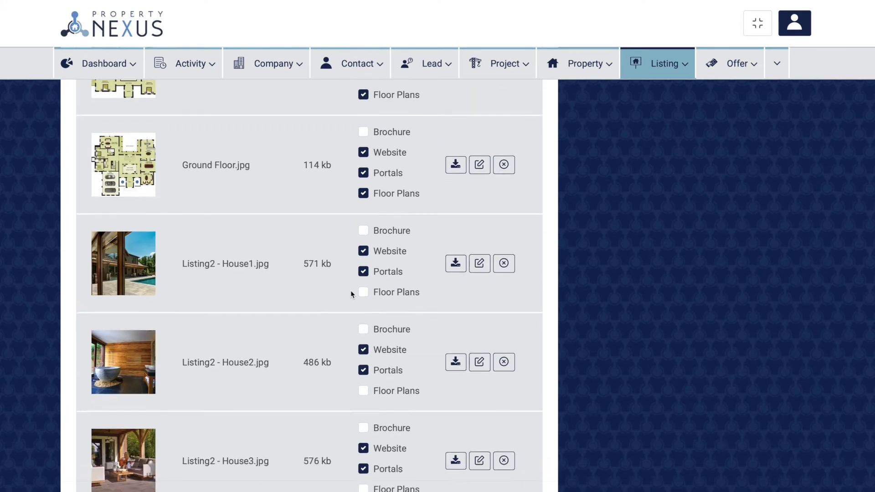
scroll(352, 294, "down", 6)
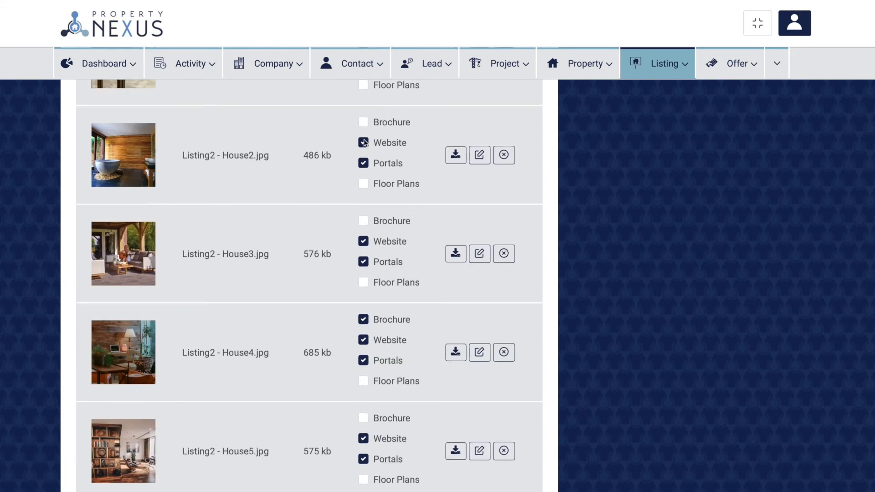
left_click(363, 122)
scroll(363, 130, "up", 3)
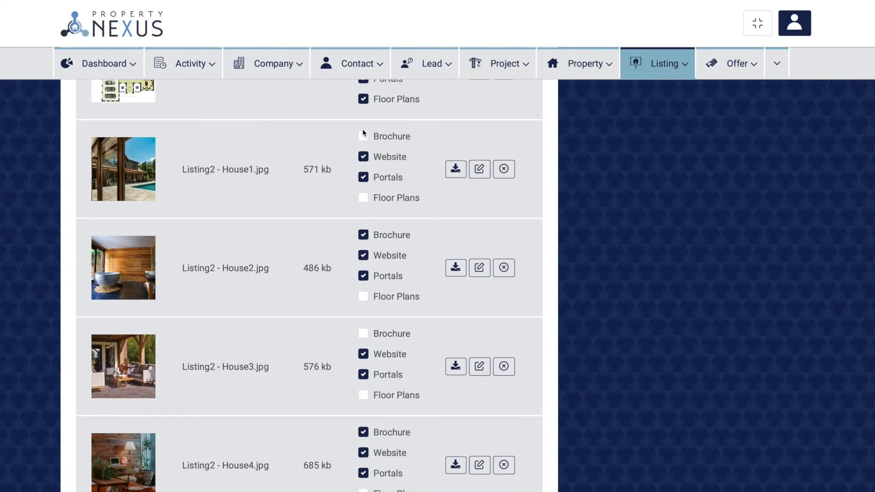
- Move the ground floor plan and the first floor plan to the end of the Portals set
scroll(363, 140, "up", 15)
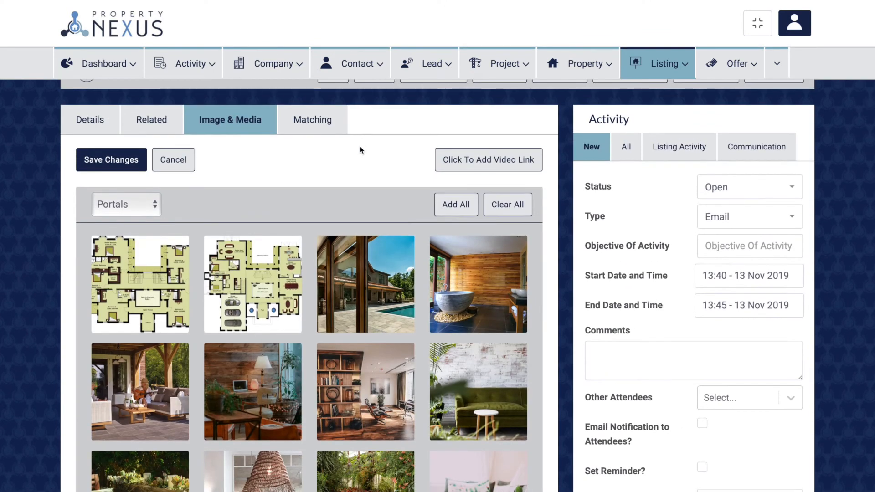
mouse_move(254, 293)
left_mouse_down()
mouse_move(402, 444)
mouse_move(484, 483)
mouse_move(269, 294)
left_mouse_up()
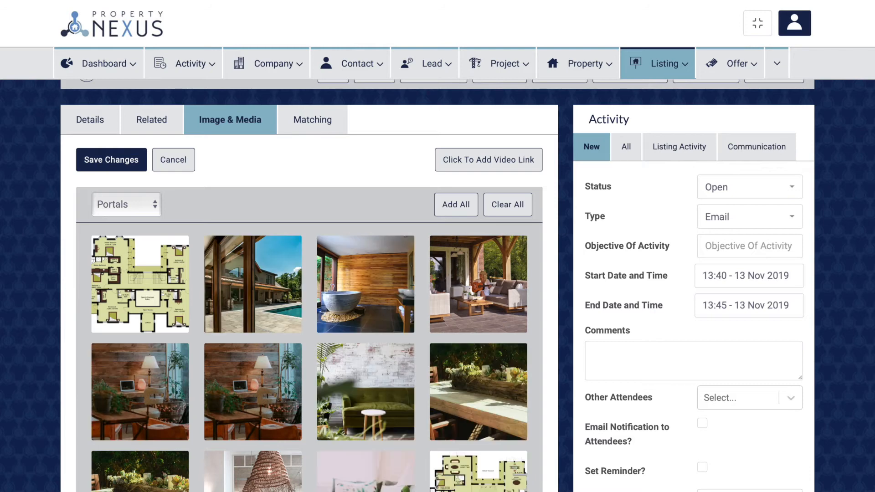
left_click_drag(158, 301, 522, 479)
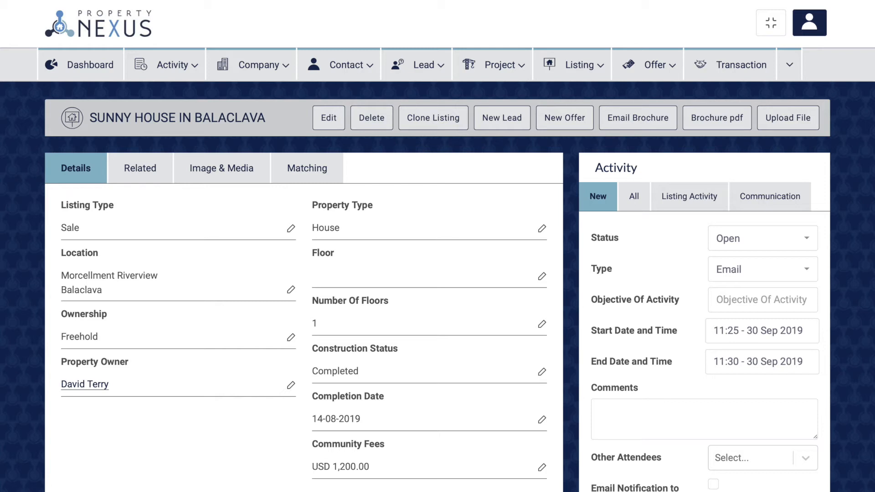
- Examine the Sunny House in Balaclava listing's location, property type, bedrooms and listed price
left_click_drag(61, 254, 102, 254)
left_click(102, 254)
left_click_drag(312, 205, 380, 209)
scroll(234, 309, "down", 6)
left_click_drag(61, 312, 114, 315)
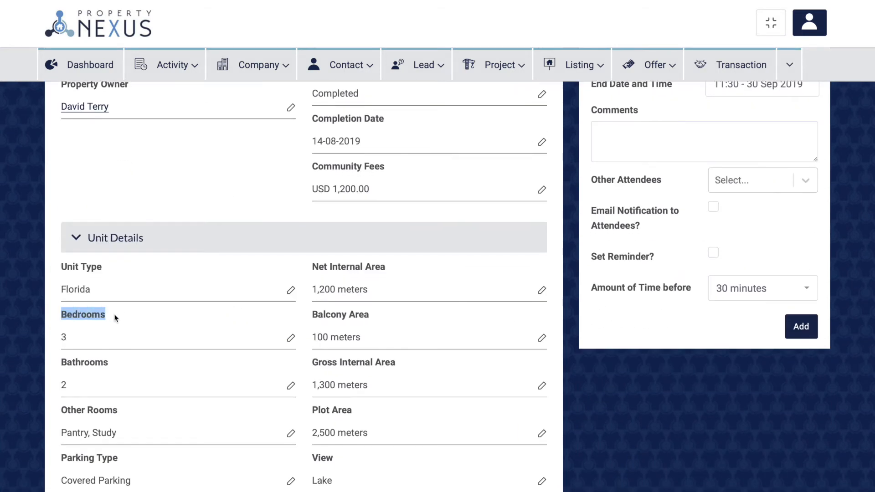
scroll(195, 324, "down", 8)
scroll(195, 325, "down", 3)
left_click_drag(60, 425, 113, 426)
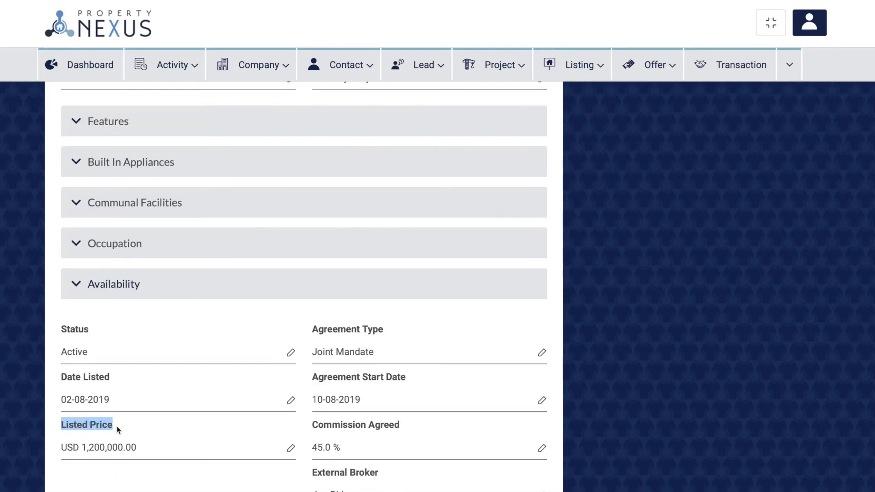
left_click(118, 429)
scroll(119, 429, "up", 20)
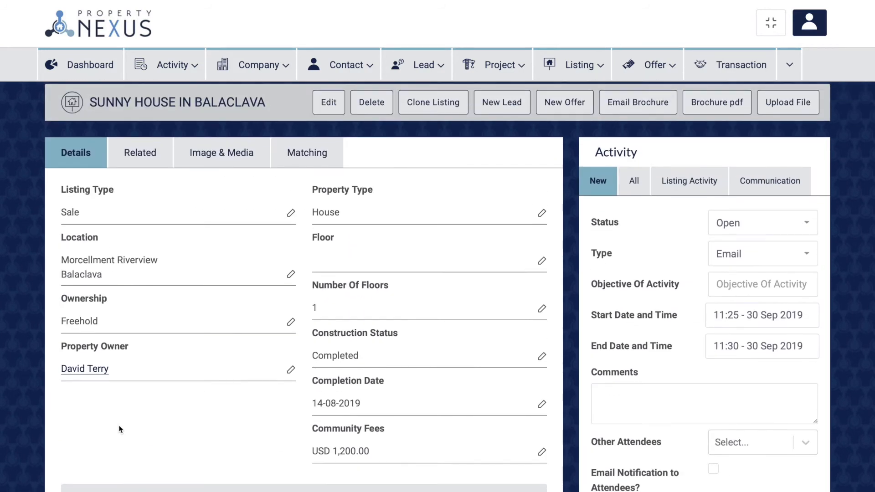
- Open the listing's matching leads and review their required beds, property types, budget, status, stage and owner
left_click(306, 171)
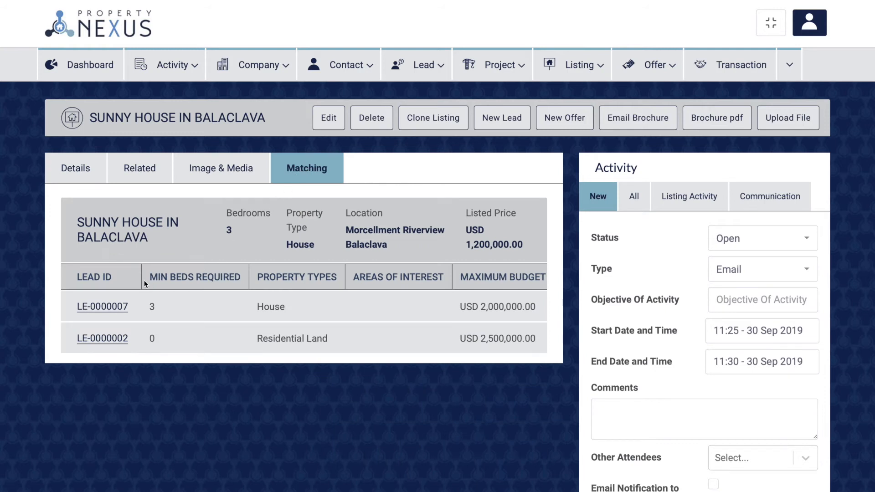
left_click_drag(78, 308, 130, 309)
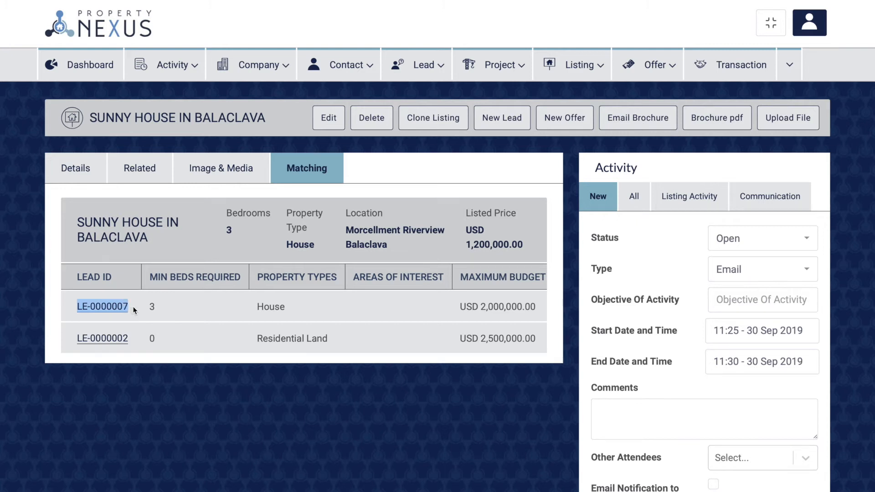
left_click(134, 310)
scroll(135, 311, "right", 5)
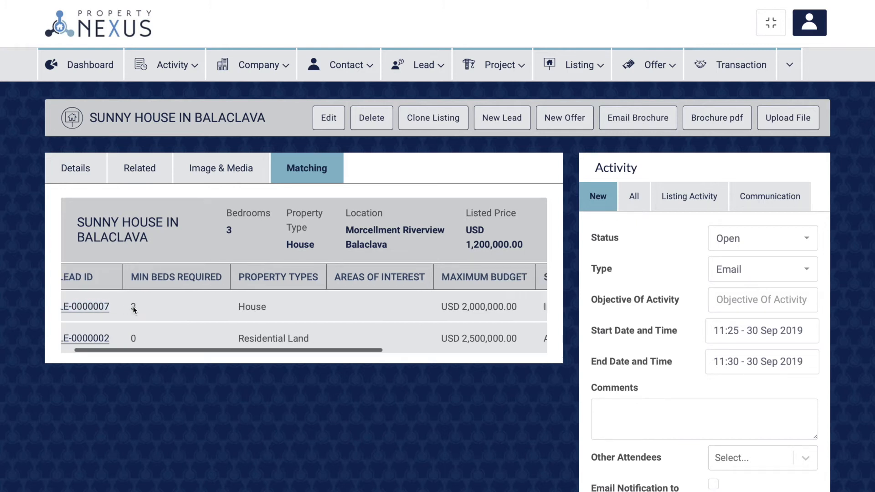
scroll(134, 308, "right", 2)
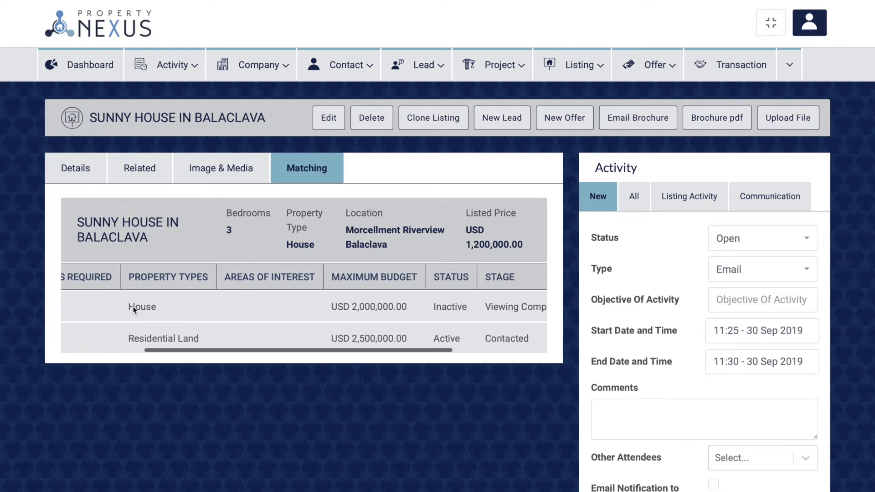
scroll(133, 307, "right", 4)
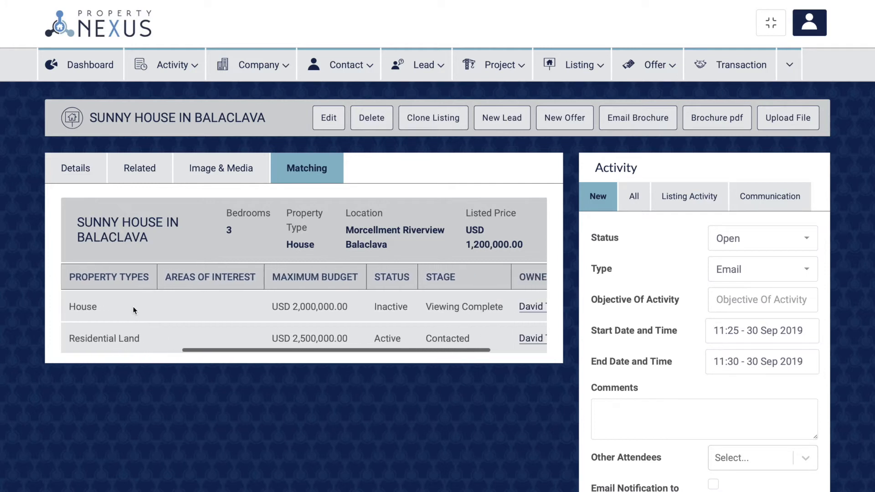
scroll(134, 310, "right", 1)
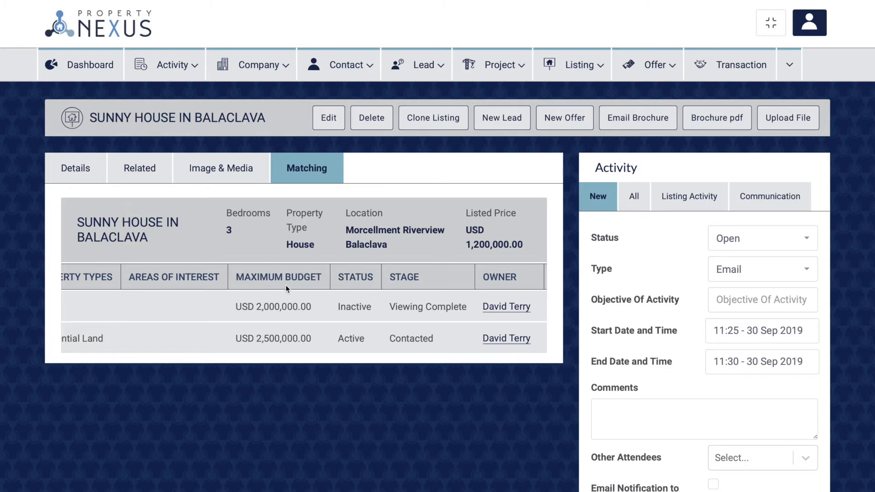
left_click_drag(481, 307, 534, 309)
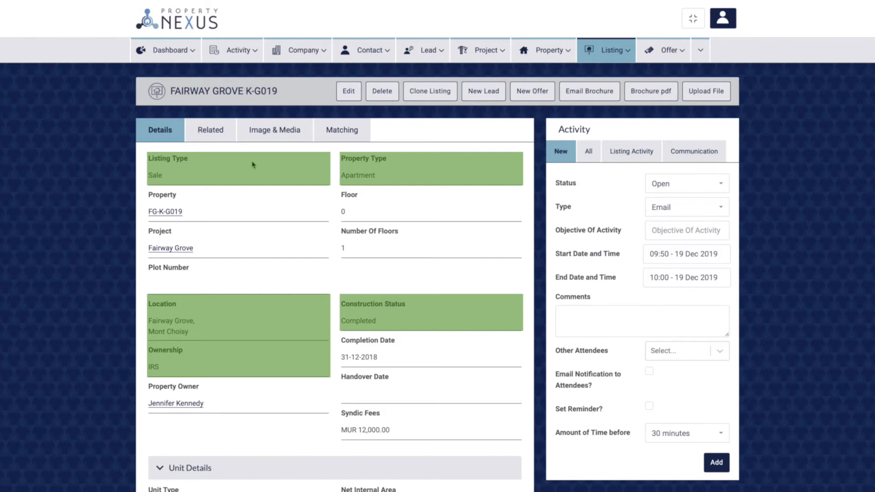
- Examine the Fairway Grove K-G019 listing's unit, features, facilities, availability and marketing details, and its second broker's record
scroll(252, 165, "down", 8)
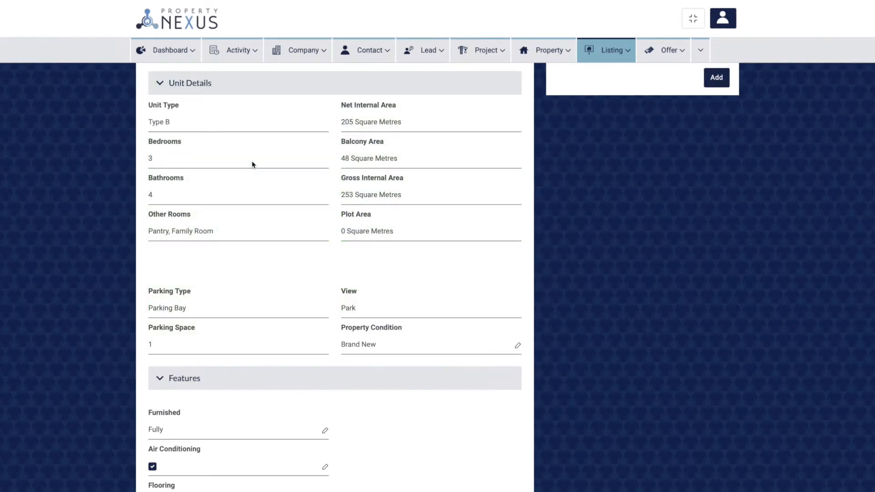
scroll(252, 164, "down", 6)
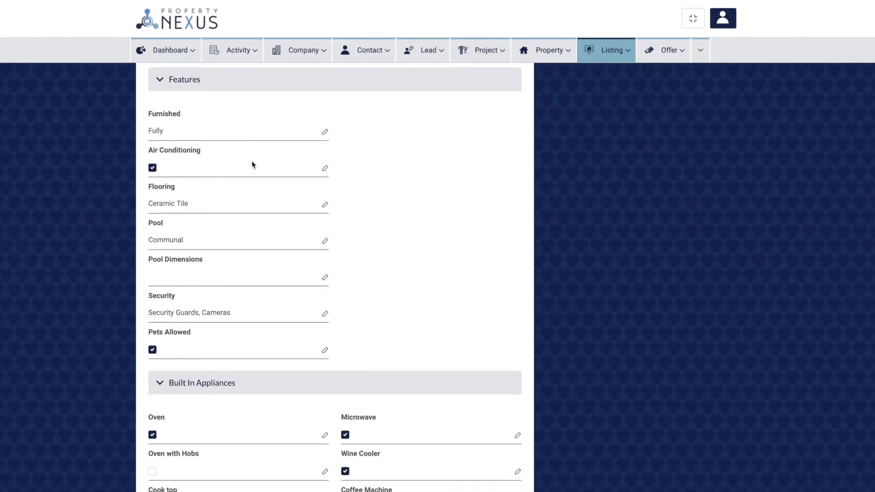
scroll(252, 165, "down", 6)
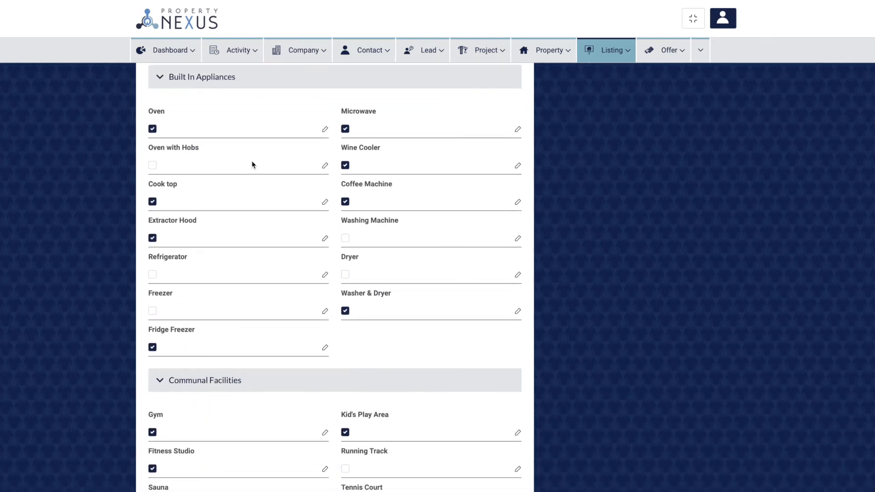
scroll(252, 164, "down", 6)
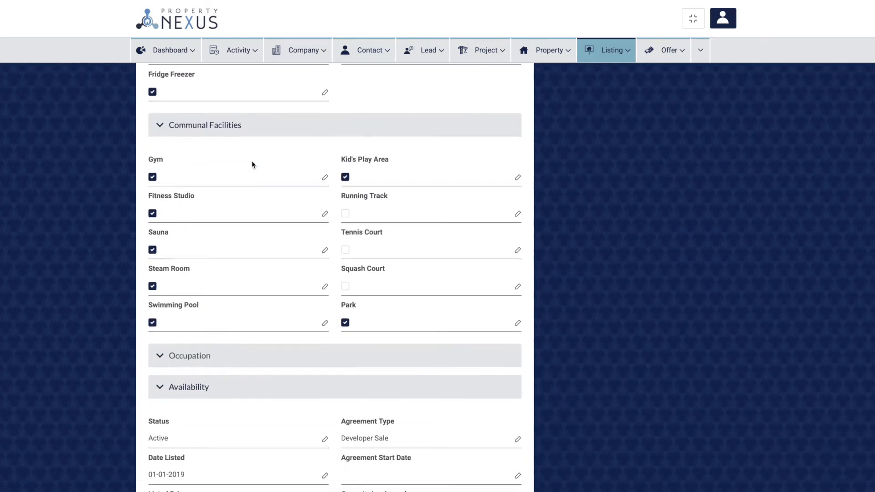
scroll(252, 164, "down", 5)
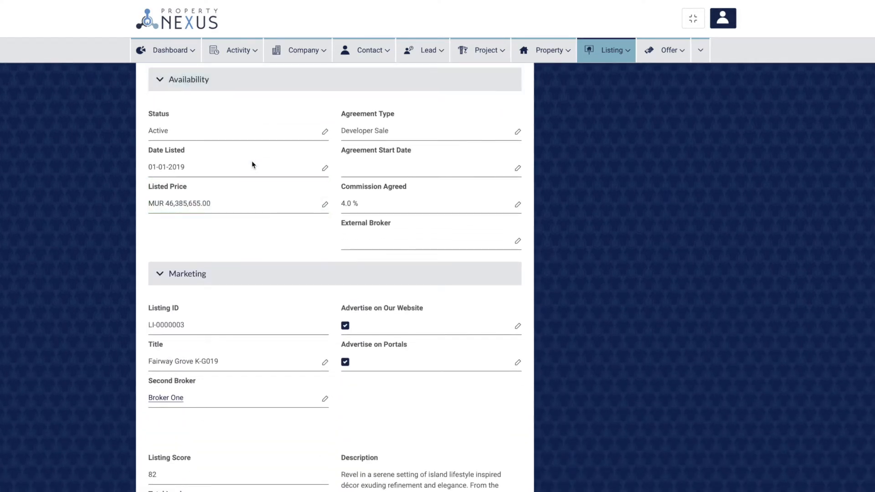
scroll(253, 164, "down", 3)
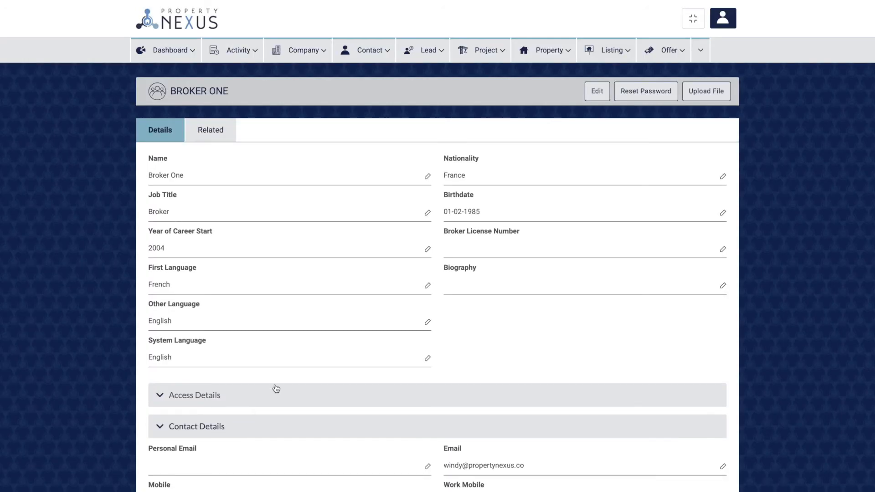
scroll(276, 389, "down", 3)
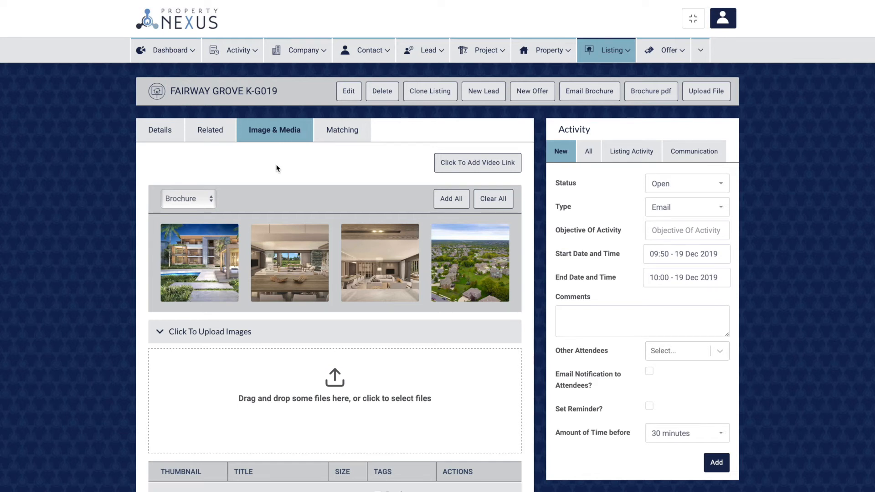
- Display the Floor Plans image set of the Fairway Grove K-G019 listing
left_click(198, 206)
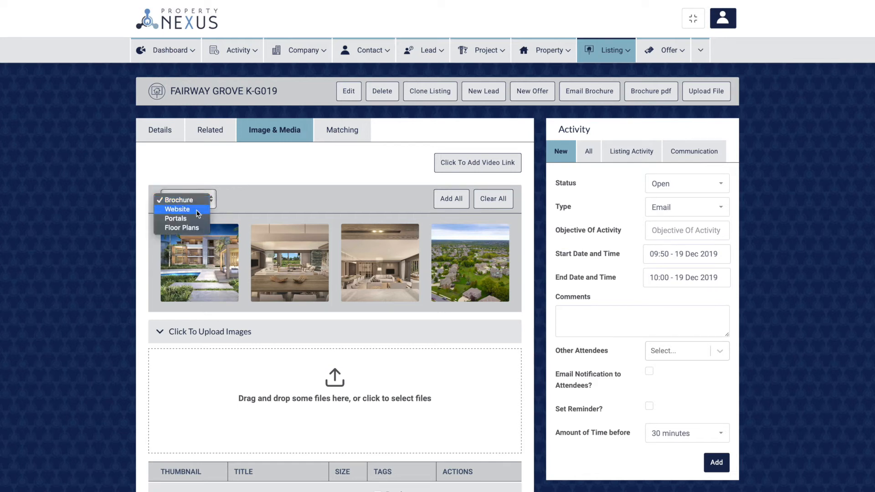
left_click(193, 228)
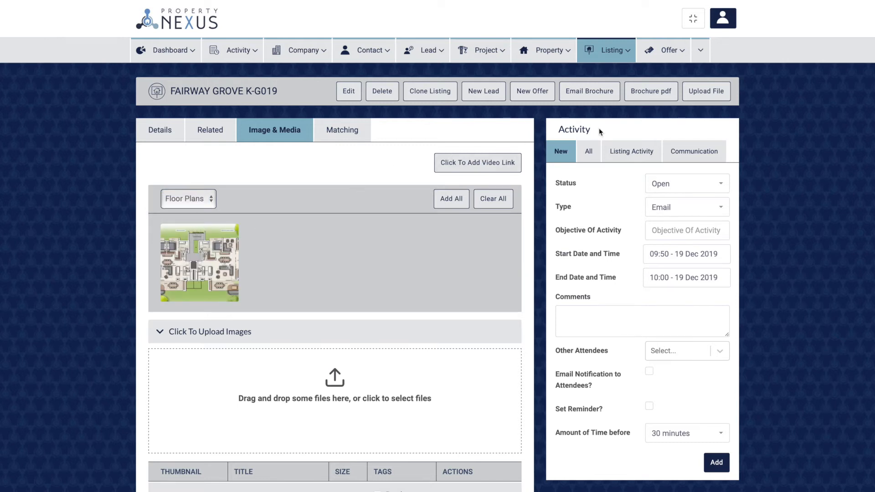
- Generate the PDF brochure for Fairway Grove K-G019 and start emailing the brochure
left_click(648, 97)
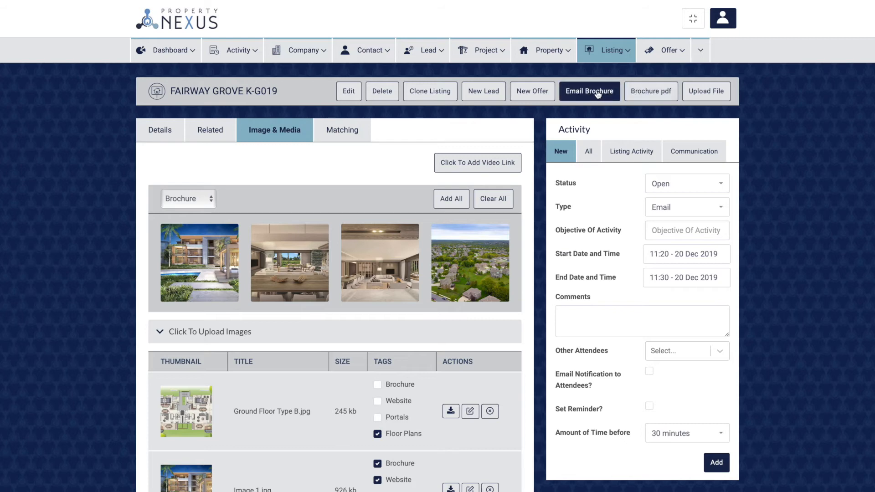
left_click(589, 91)
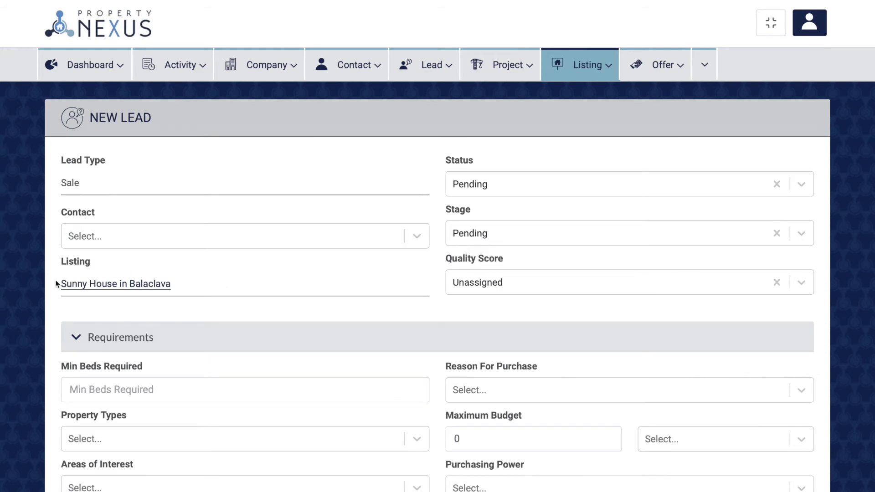
- Check which listing is linked in the new lead form
left_click(68, 283)
left_click_drag(68, 283, 172, 284)
left_click(181, 287)
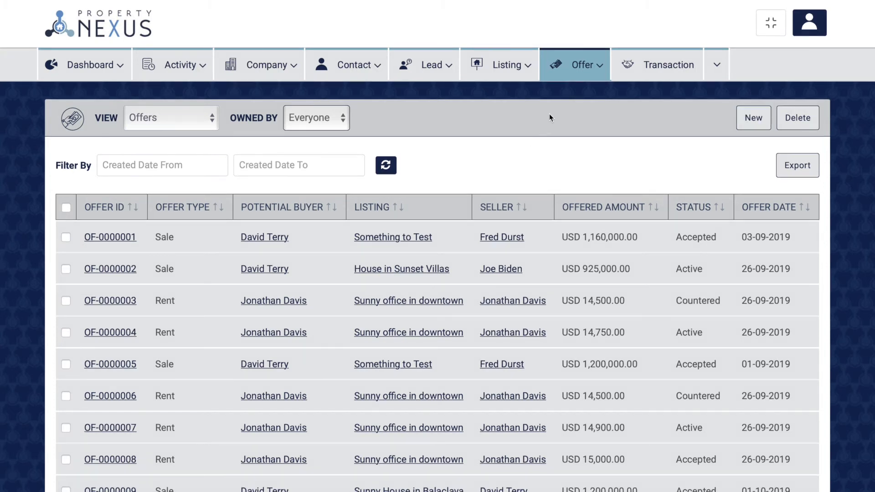
- Start a new offer for the Land for sale listing and link it to lead LE-0000007
left_click(570, 68)
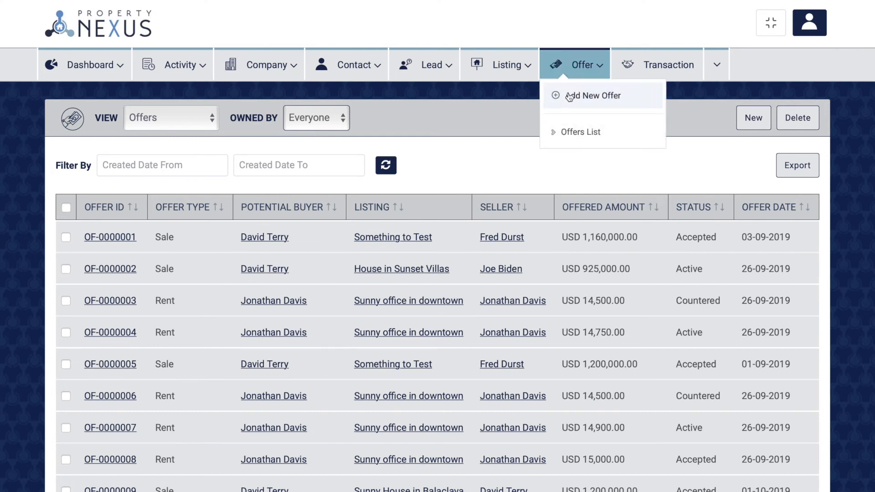
left_click(569, 96)
left_click(509, 288)
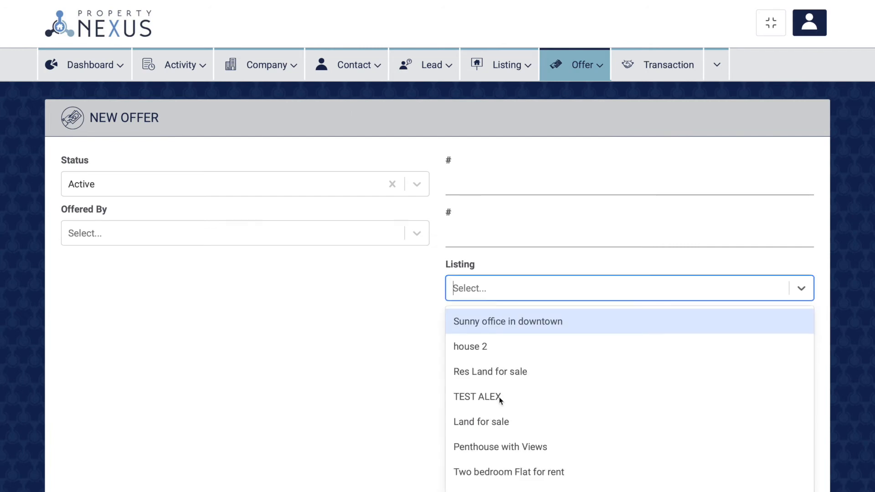
left_click(499, 423)
left_click(480, 453)
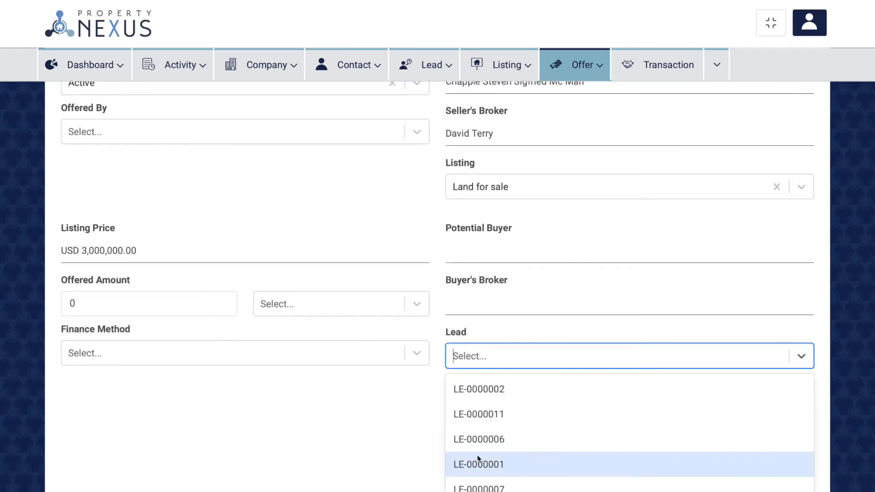
left_click(481, 479)
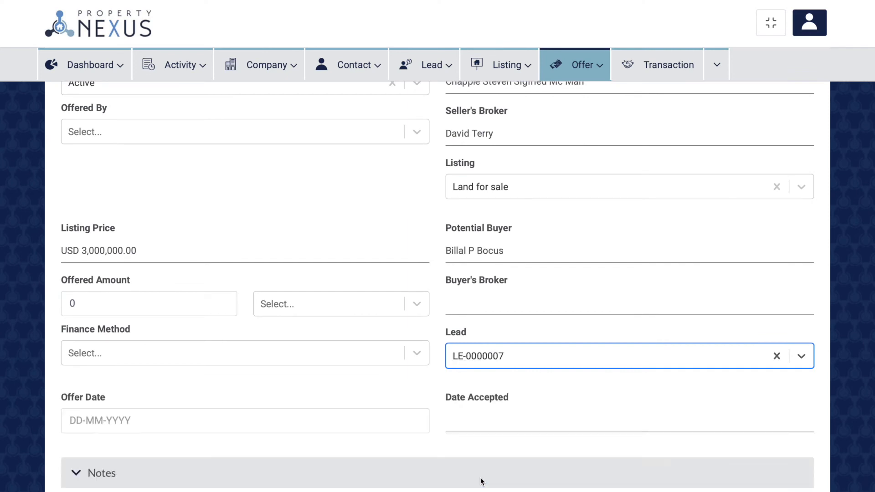
- Set the offered amount to 3000000 in United States Dollar ($)
key("BackSpace")
type("3000000")
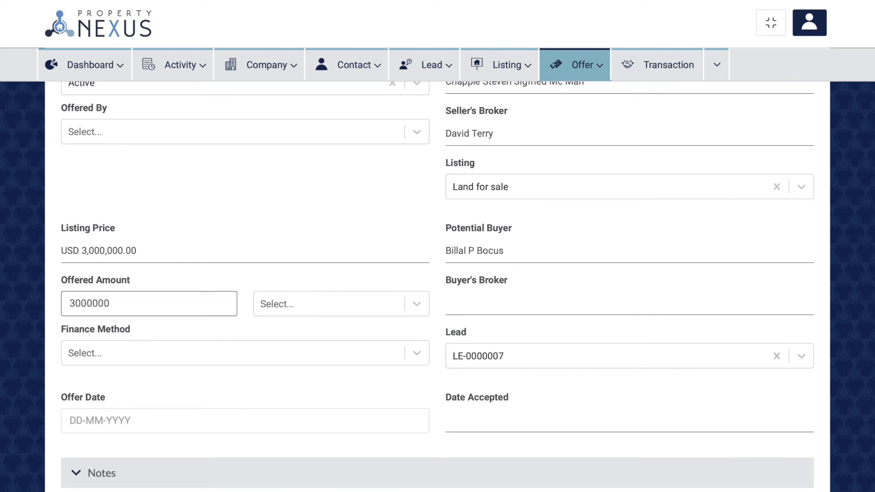
left_click(340, 311)
left_click(305, 338)
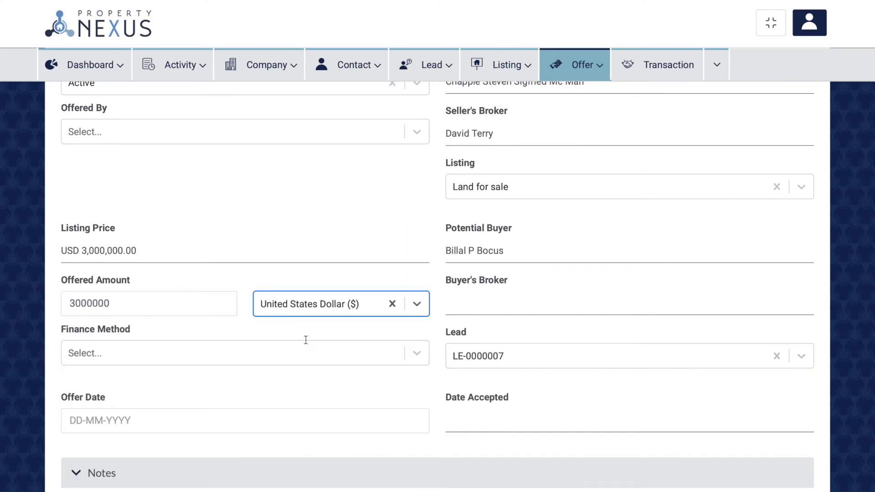
scroll(305, 340, "down", 5)
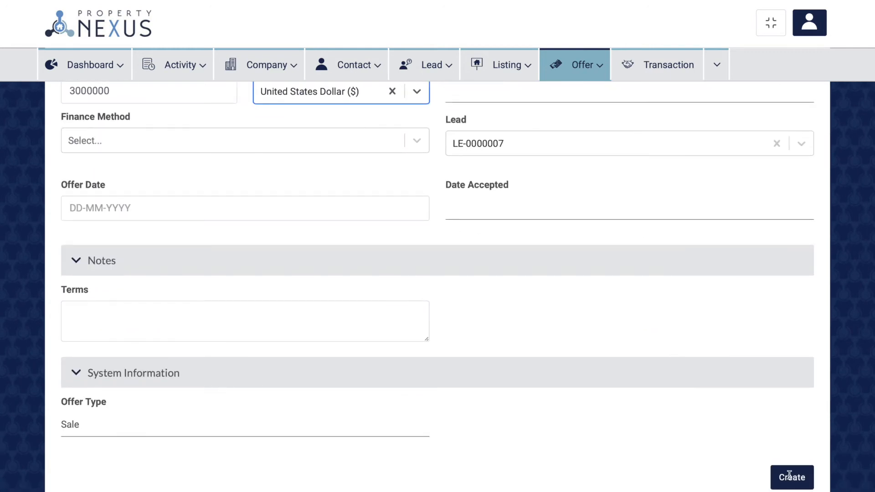
- Create the new offer on the Land for sale listing
left_click(790, 475)
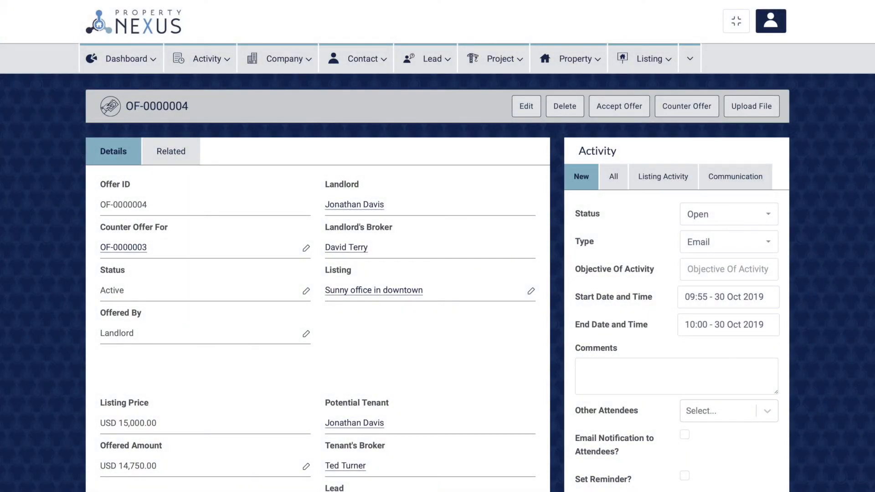
- Check the Tenant's Broker and Landlord's Broker fields on offer OF-0000004
left_click_drag(327, 446, 389, 445)
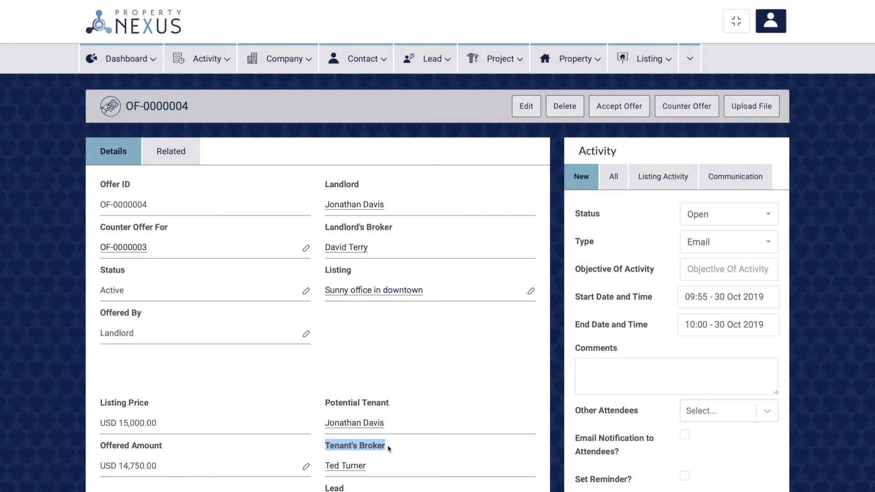
left_click_drag(325, 227, 395, 228)
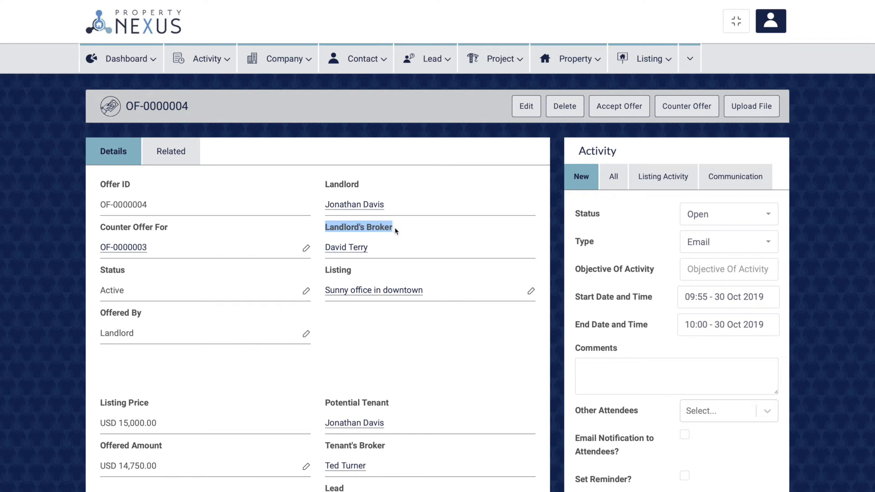
left_click(396, 230)
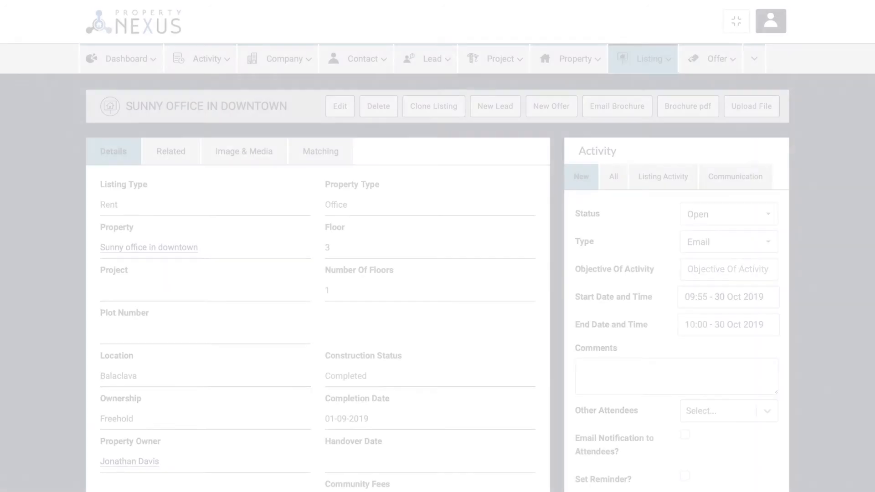
- Examine the External Broker and Record Owner fields on the Sunny office in downtown listing
scroll(431, 228, "down", 5)
scroll(432, 229, "down", 8)
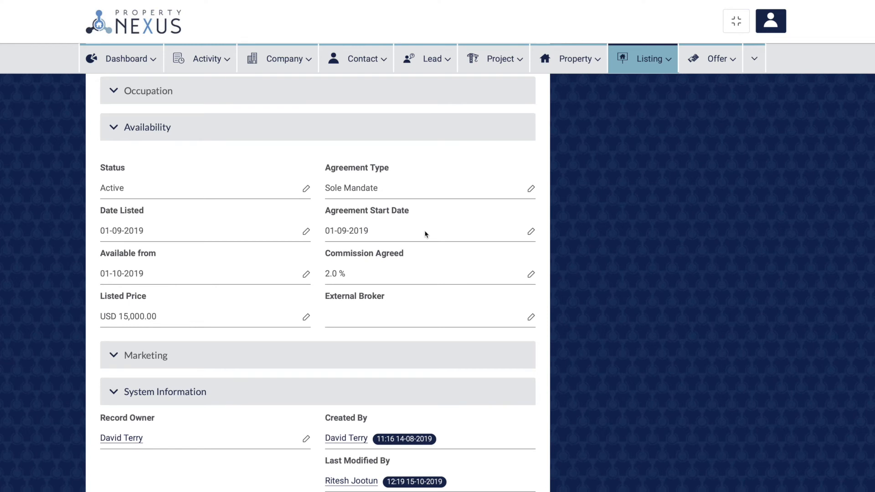
left_click(324, 297)
left_click_drag(324, 297, 386, 302)
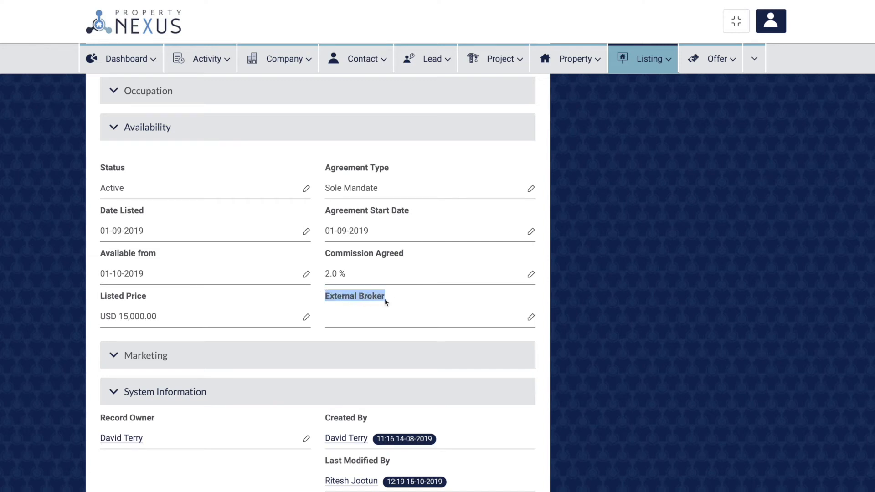
left_click(391, 301)
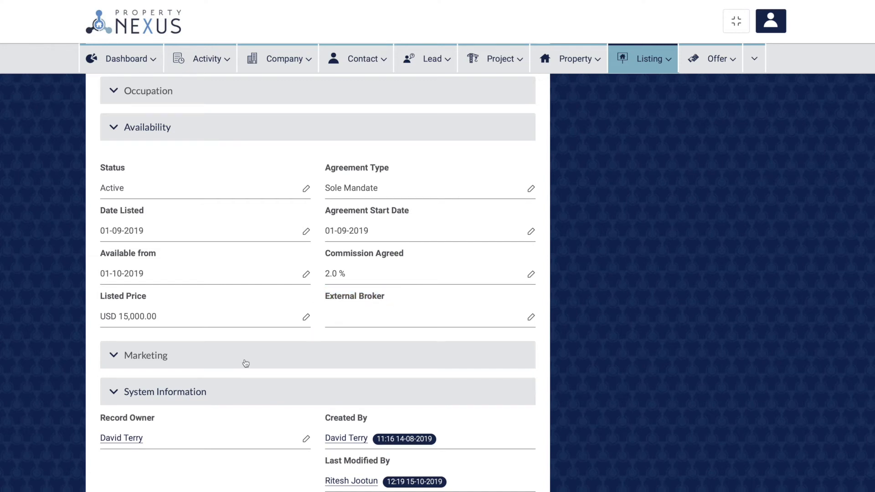
left_click_drag(102, 418, 161, 421)
left_click(160, 422)
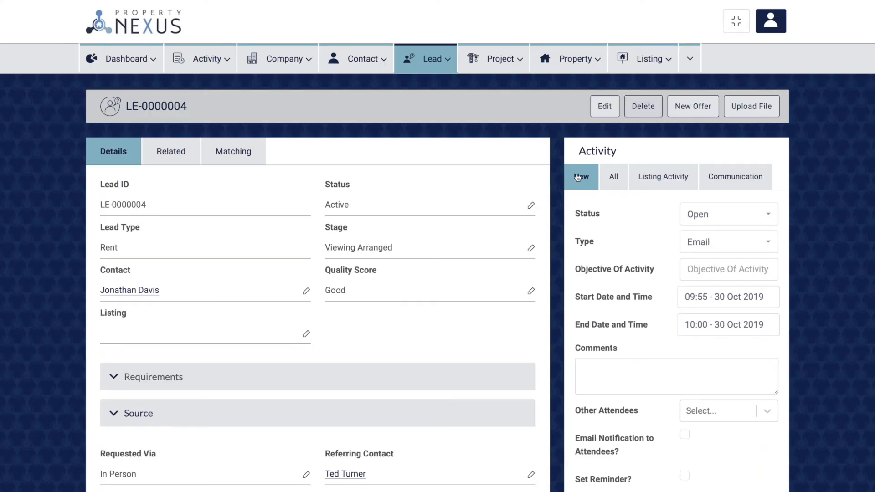
- Examine the Referring Contact and Owner fields of lead LE-0000004
scroll(426, 269, "down", 6)
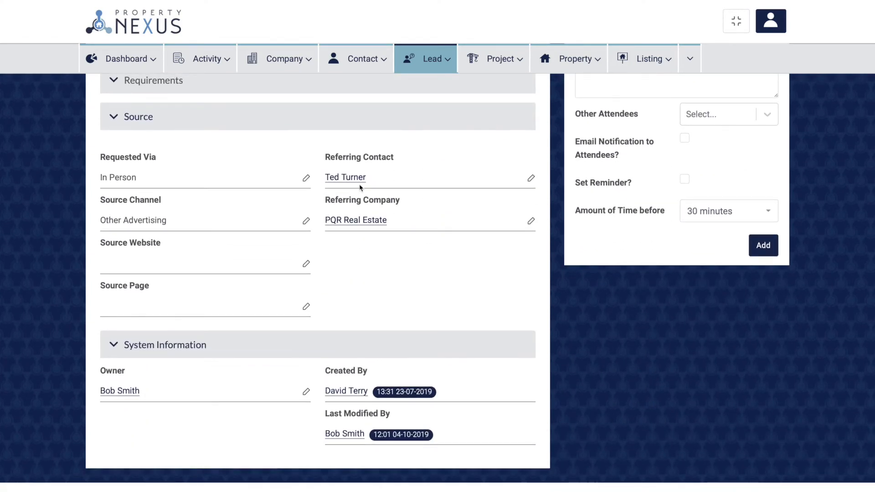
left_click_drag(324, 156, 400, 160)
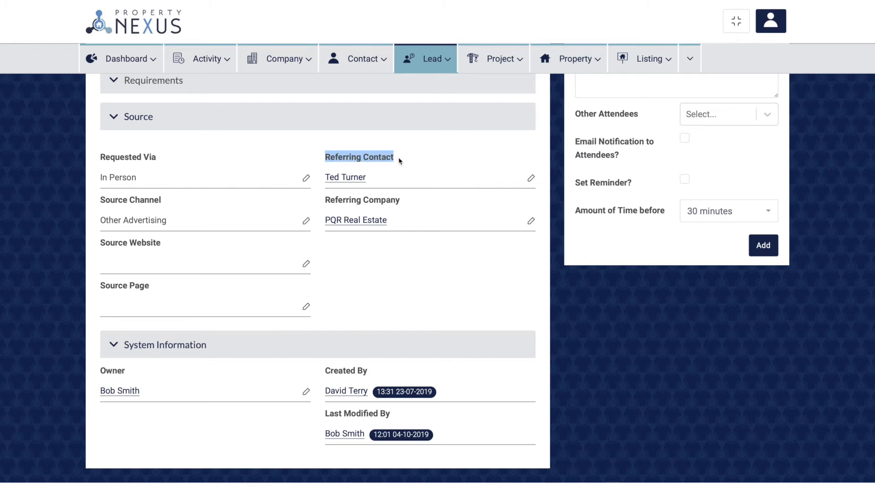
left_click(399, 160)
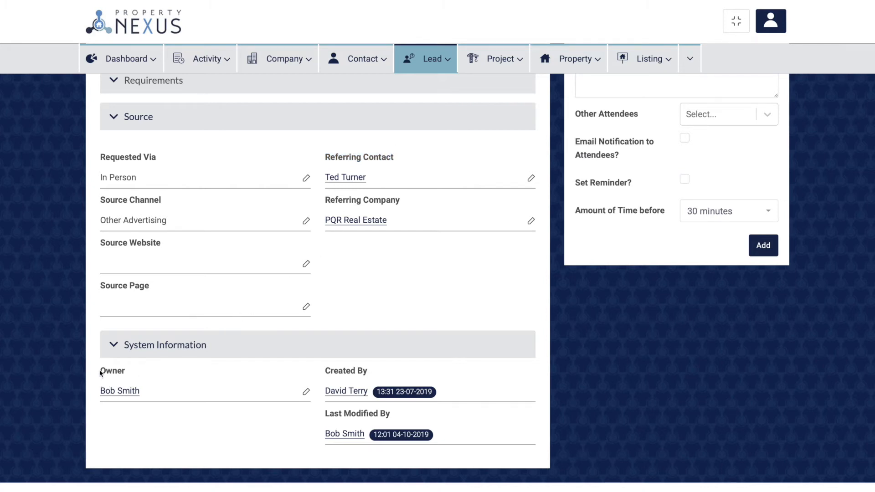
left_click_drag(100, 373, 130, 374)
left_click(130, 374)
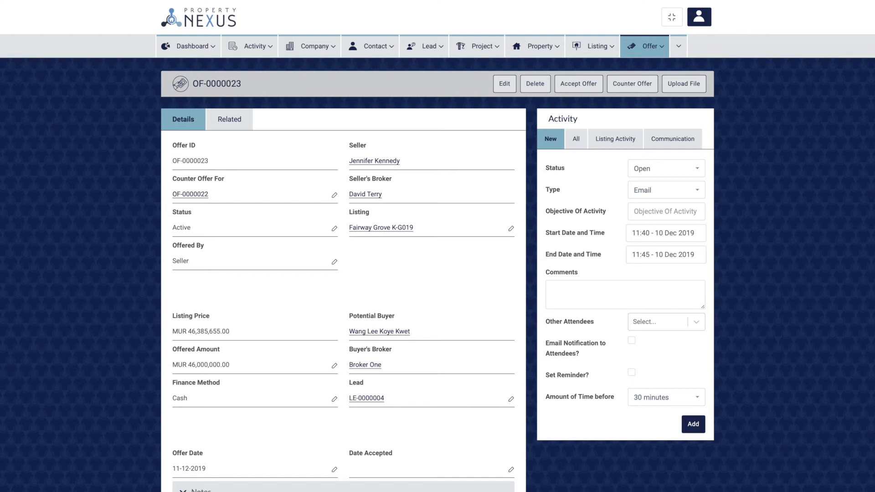
- Try changing the status of offer OF-0000022 to Countered while editing the offer
left_click(504, 82)
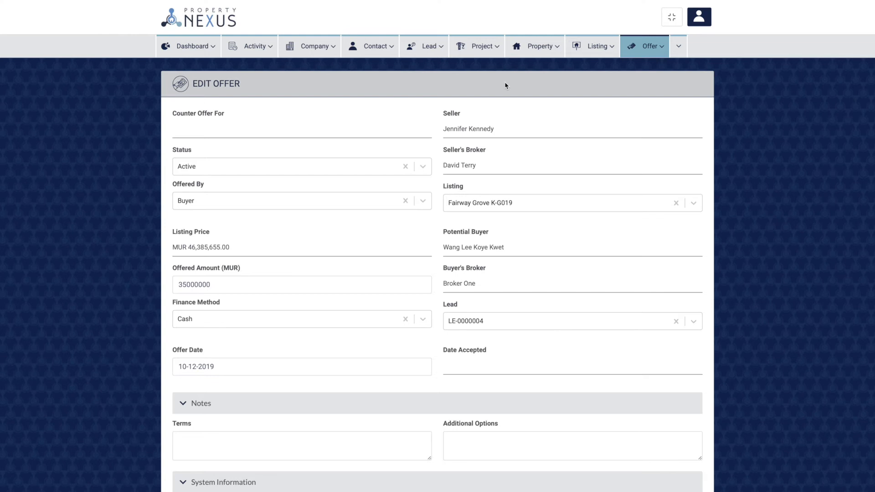
left_click(231, 172)
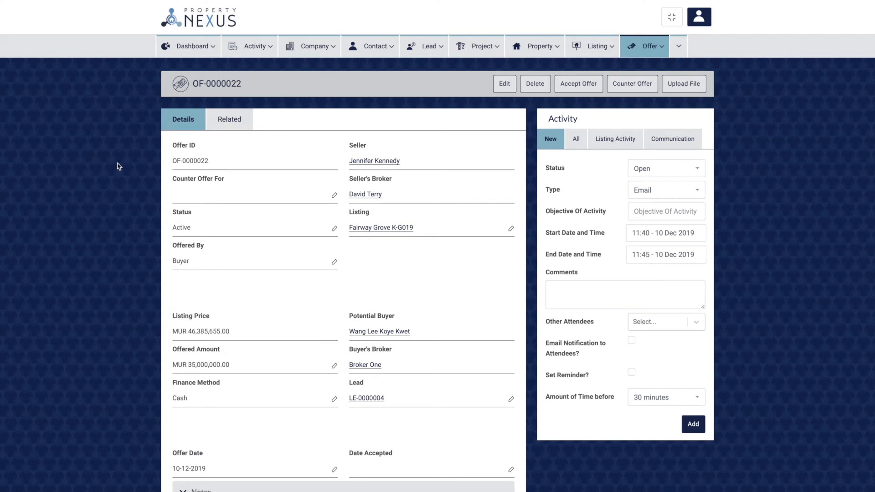
left_click(504, 83)
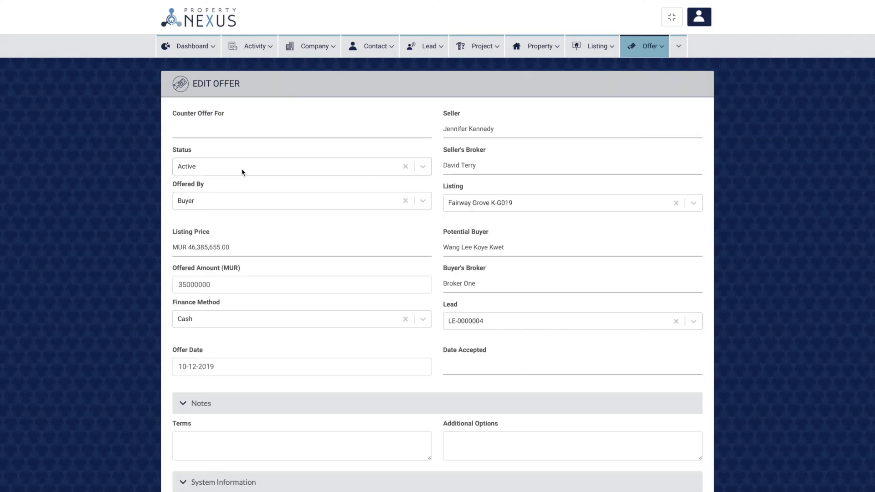
left_click(242, 169)
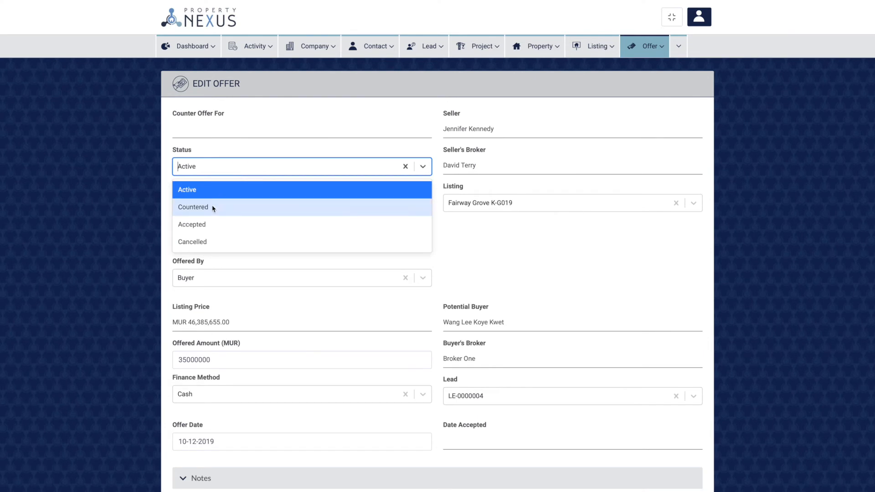
left_click(212, 207)
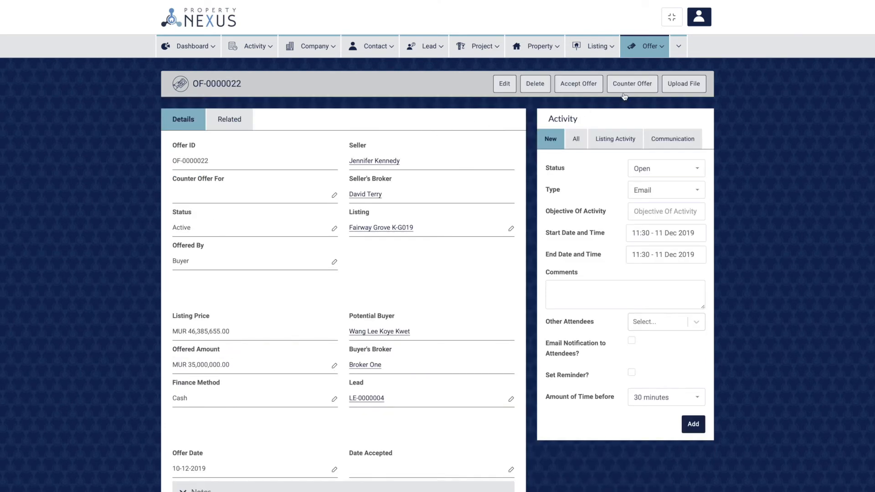
- Start a counter offer for OF-0000022, offered by Seller, with an offered amount of 46000000 MUR
left_click(631, 85)
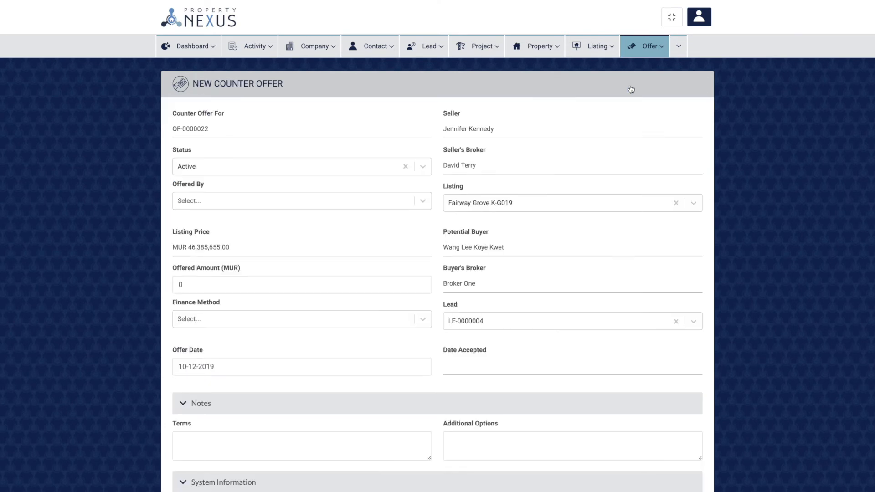
left_click(387, 202)
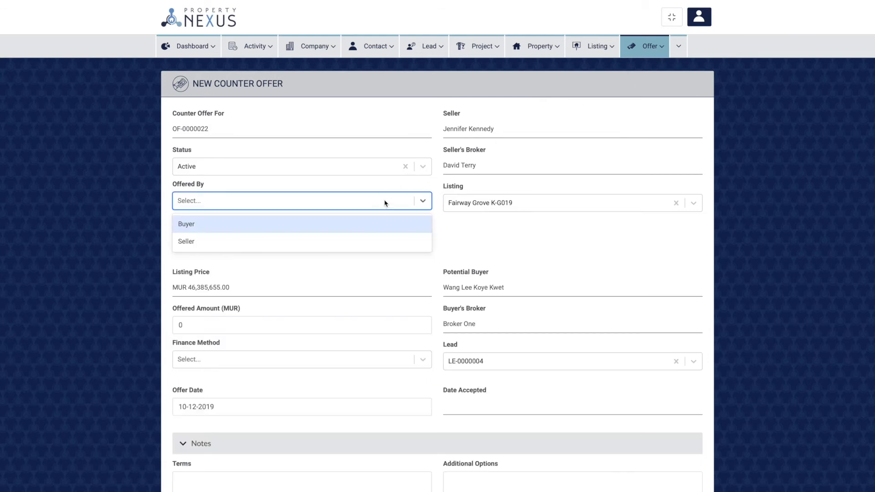
left_click(336, 241)
left_click(244, 282)
type("000000")
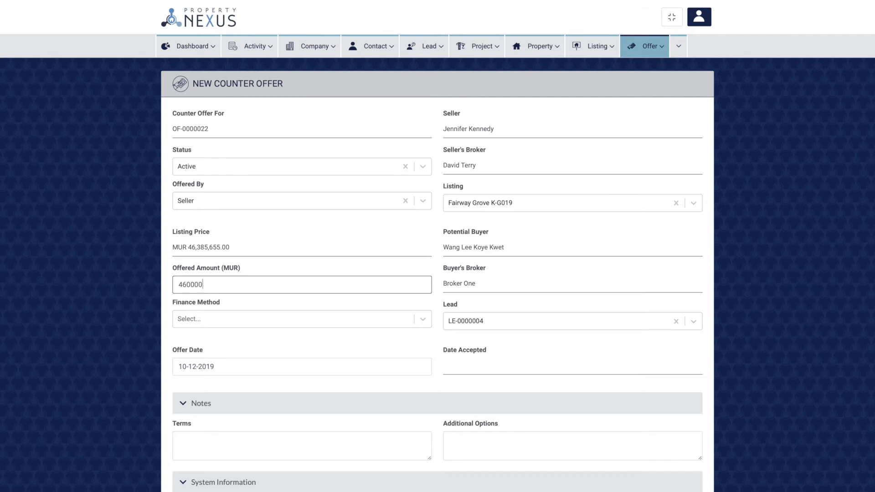
- Set the finance method to Cash and the offer date to 09-12-2019, and submit the counter offer
left_click(223, 318)
left_click(211, 343)
left_click(214, 367)
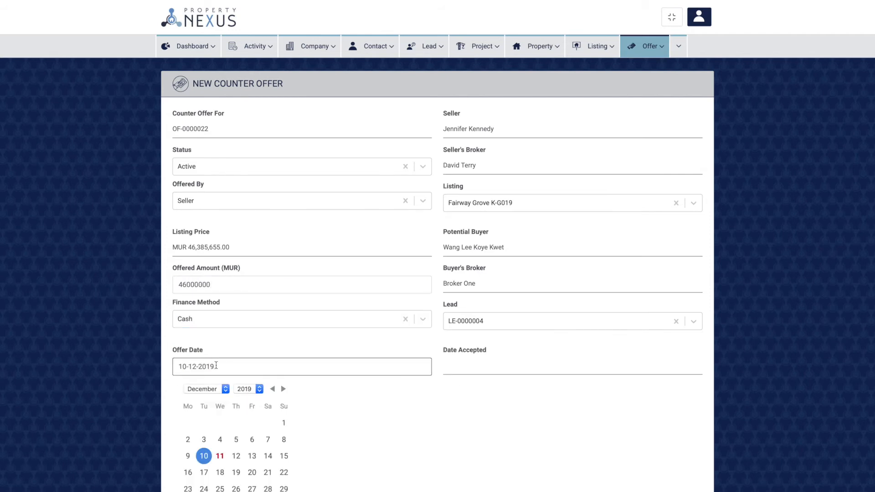
left_click(188, 454)
scroll(191, 457, "down", 3)
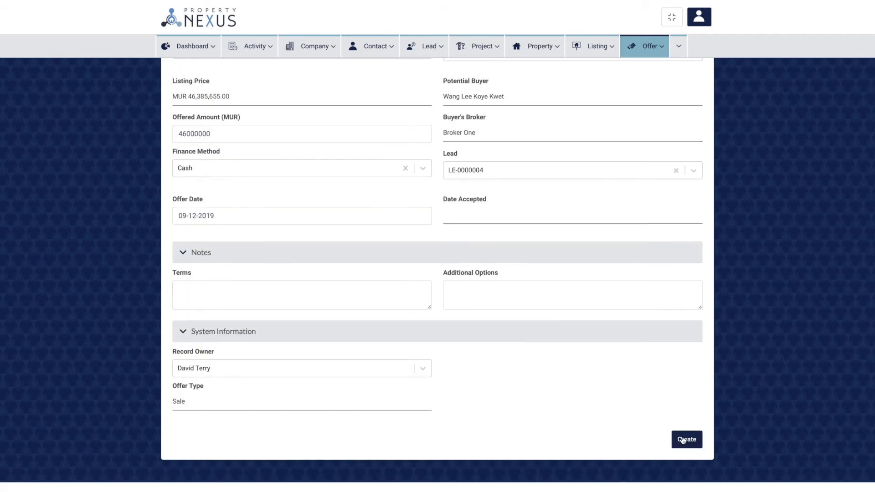
left_click(686, 440)
- Fill in the blank counter offer for OF-0000022 as offered by Seller, with an offered amount of 46000000 MUR
left_click(336, 201)
left_click(283, 238)
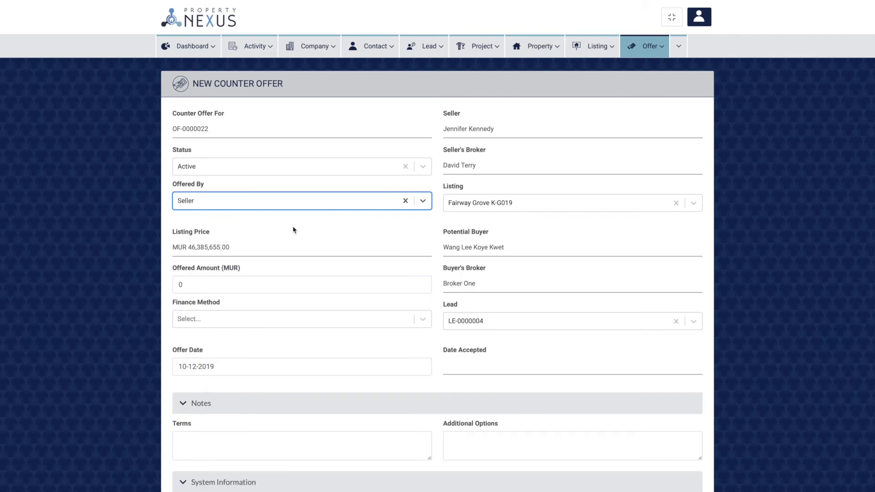
left_click(210, 287)
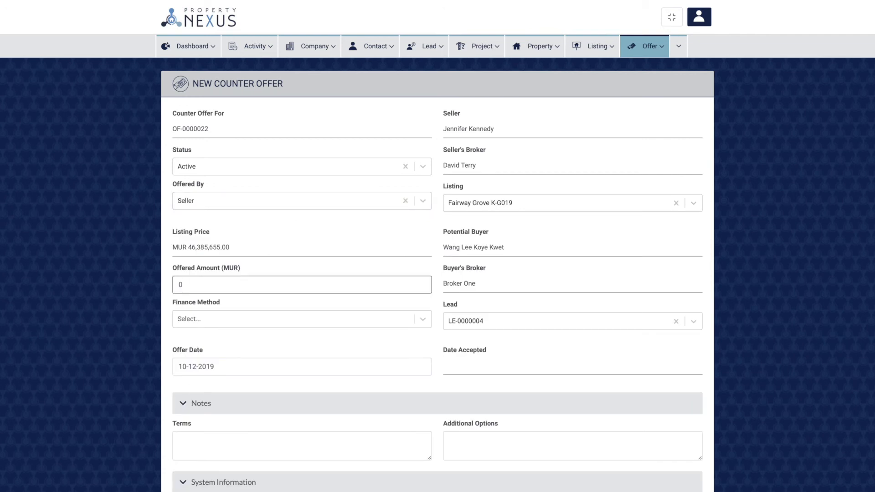
type("46000000")
- Set the finance method to Cash and the offer date to 11-12-2019, and create the counter offer
left_click(209, 320)
left_click(198, 343)
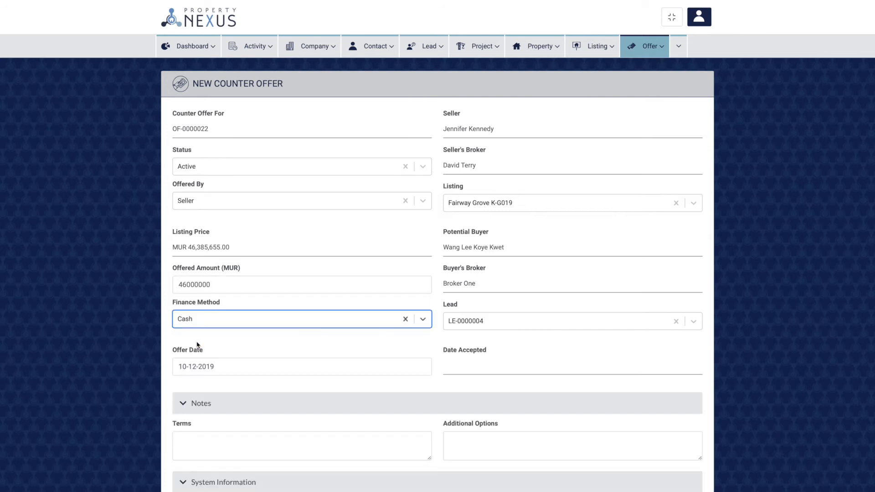
left_click(199, 367)
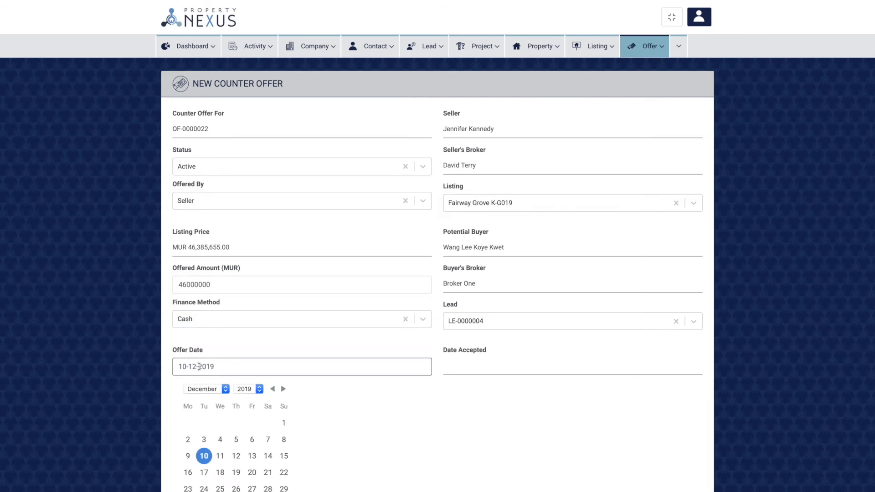
left_click(222, 455)
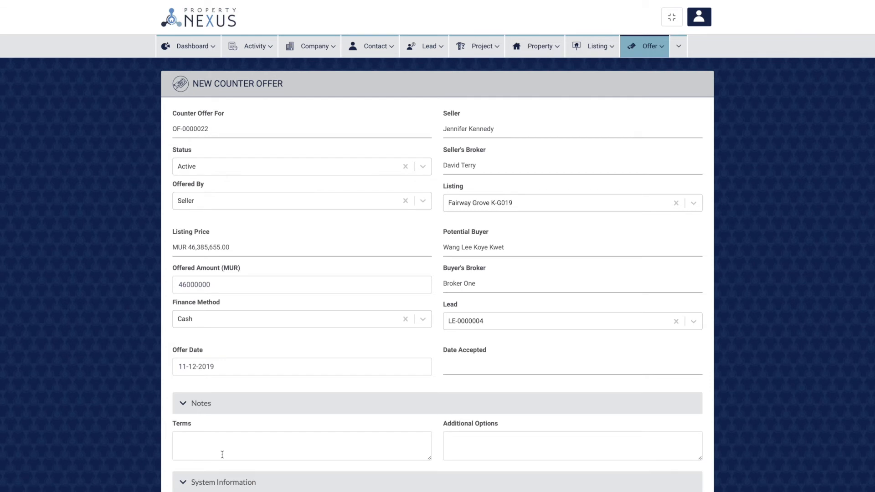
scroll(221, 454, "down", 3)
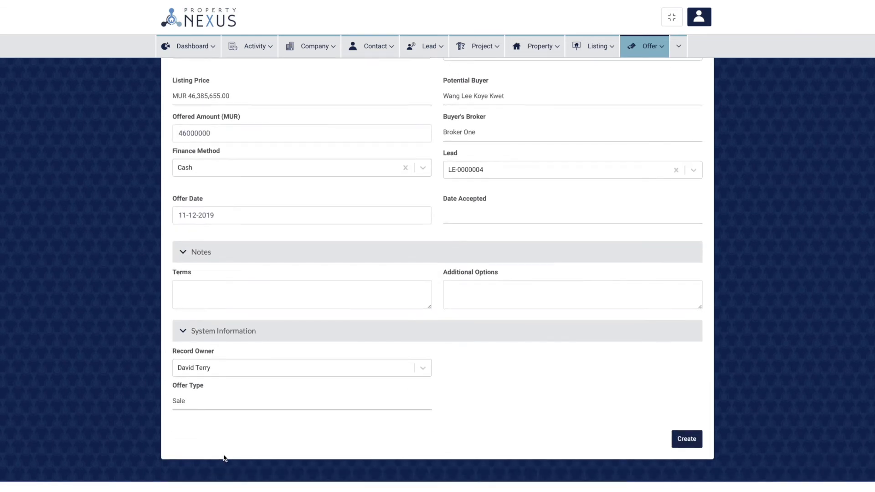
left_click(693, 438)
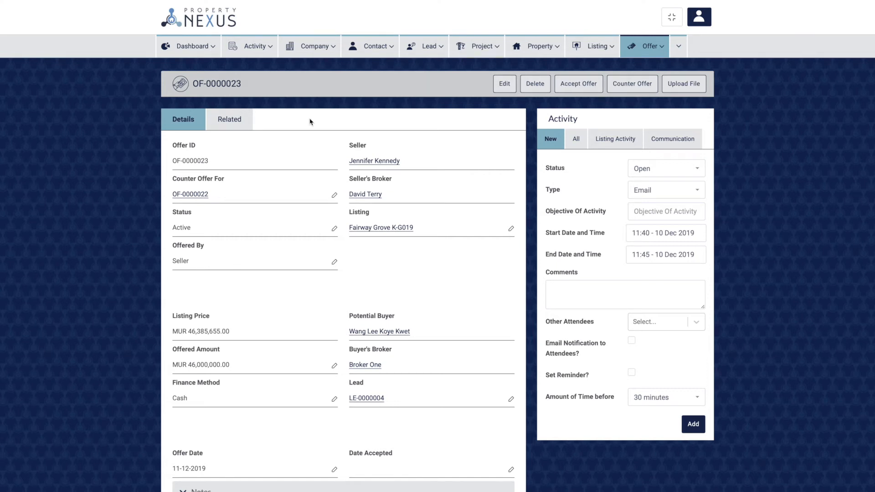
- Try changing the status of offer OF-0000023 to Accepted while editing the offer
left_click(505, 83)
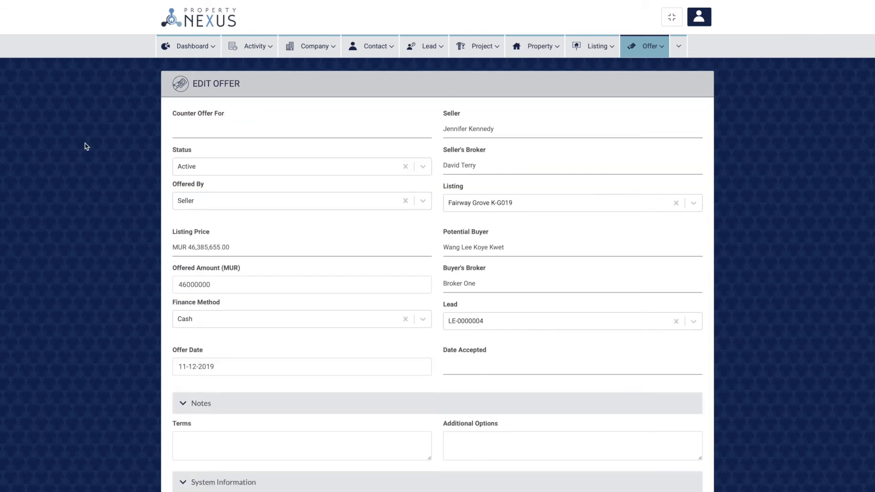
left_click(207, 172)
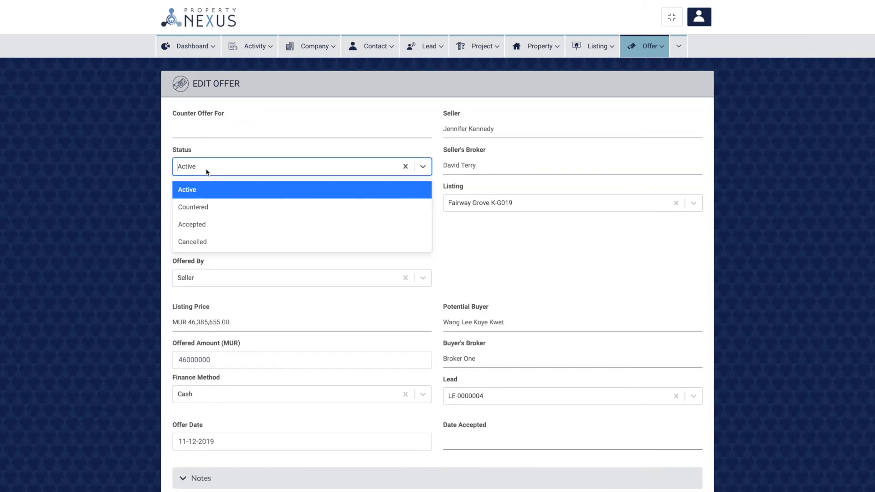
left_click(204, 226)
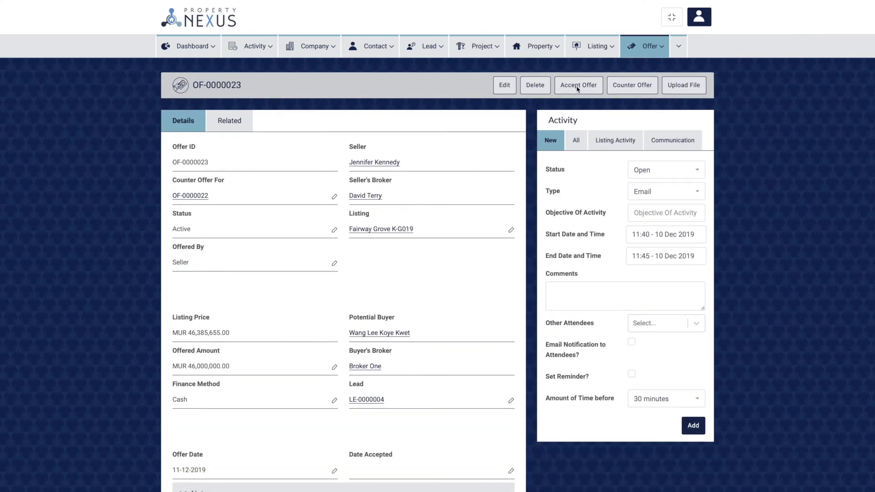
- Accept counter offer OF-0000023 on the Fairway Grove K-G019 listing and confirm the acceptance
left_click(574, 85)
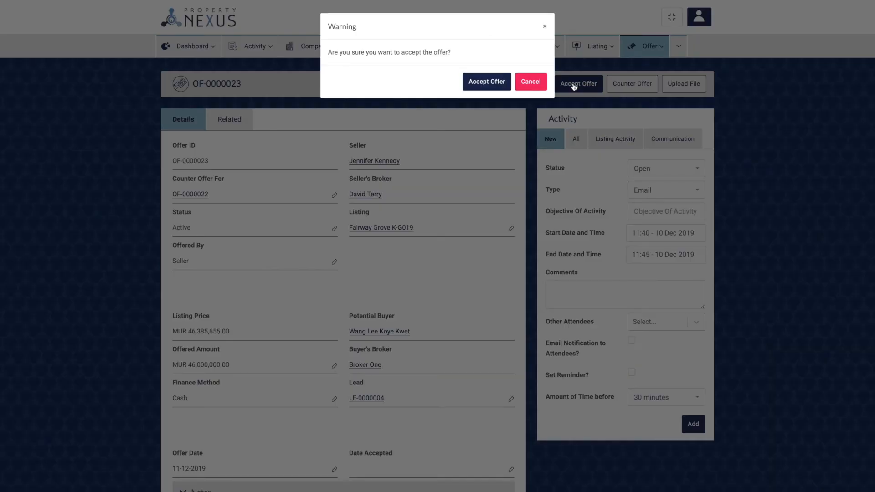
left_click(482, 85)
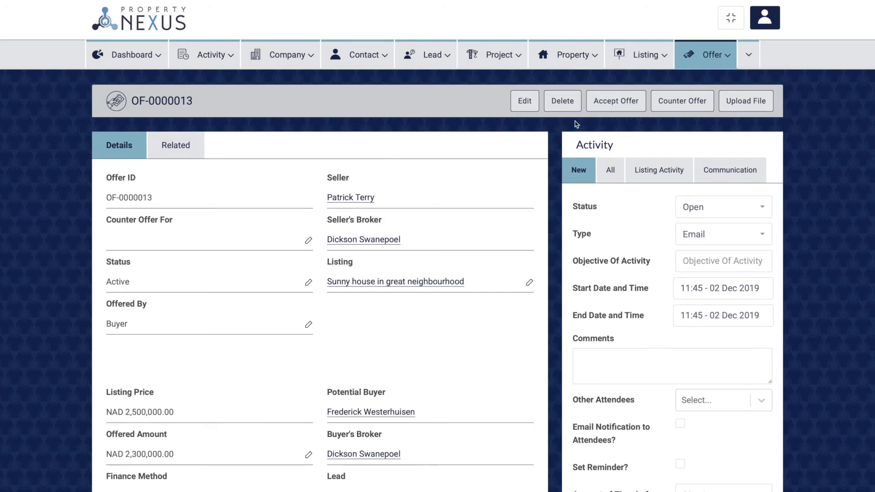
- Accept offer OF-0000013 and give the new transaction a start date of 04-12-2019 and an expected closure date of 22-12-2019
left_click(606, 104)
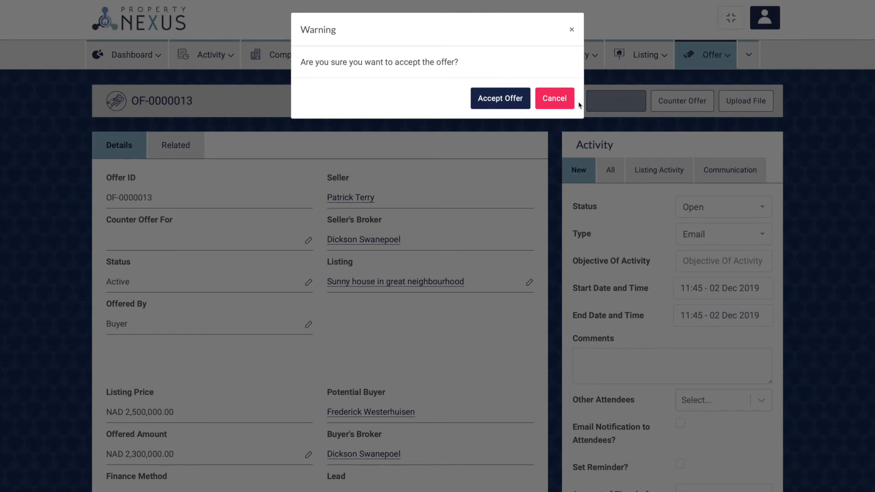
left_click(491, 104)
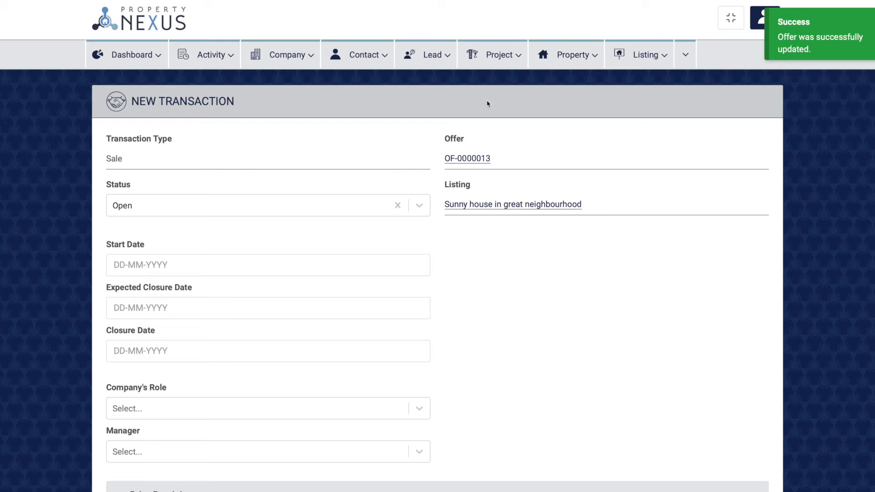
left_click(147, 265)
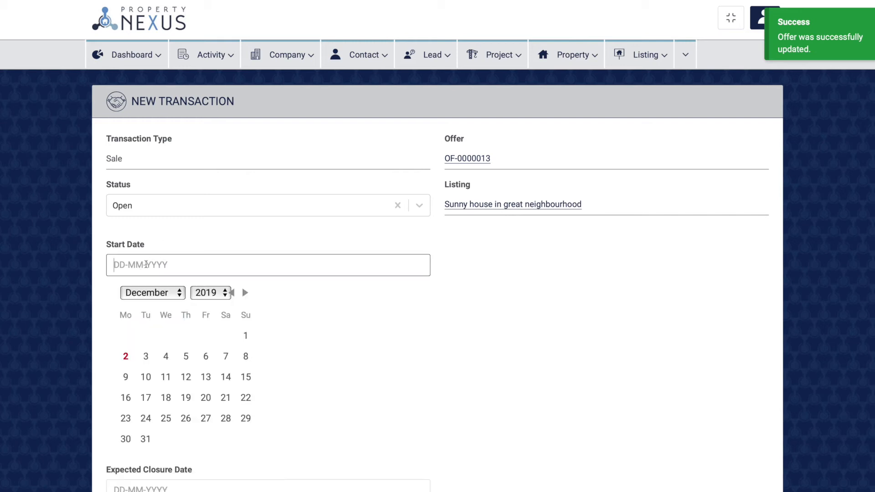
left_click(167, 356)
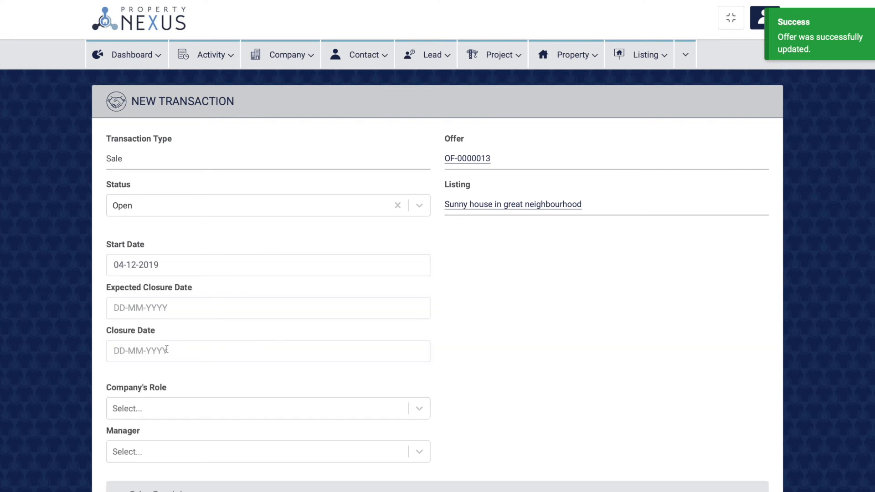
left_click(149, 309)
left_click(246, 441)
- Set the new transaction's company role to Seller's Agent and review its commission breakdown and legal procedure steps
left_click(146, 410)
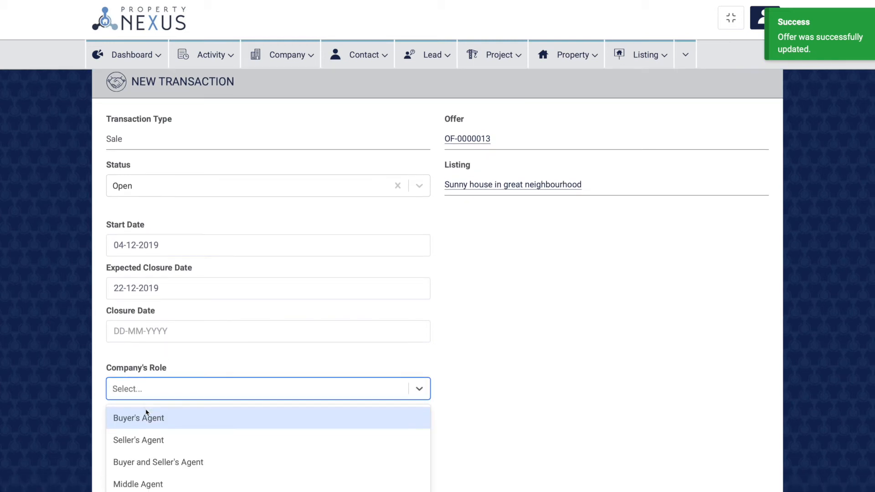
left_click(143, 441)
scroll(142, 432, "down", 5)
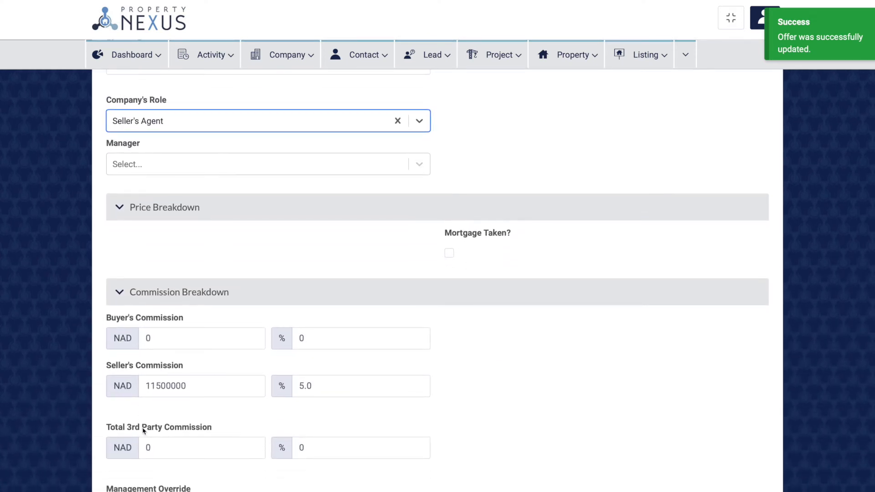
scroll(143, 432, "down", 2)
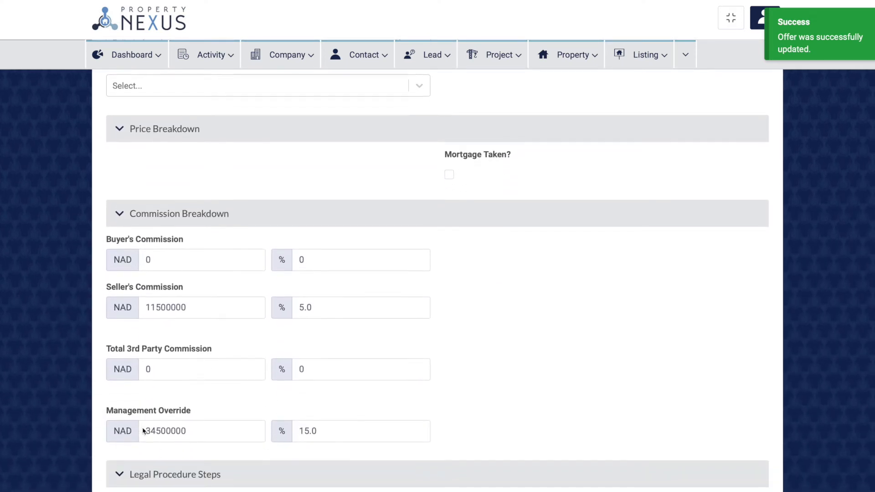
scroll(143, 428, "down", 6)
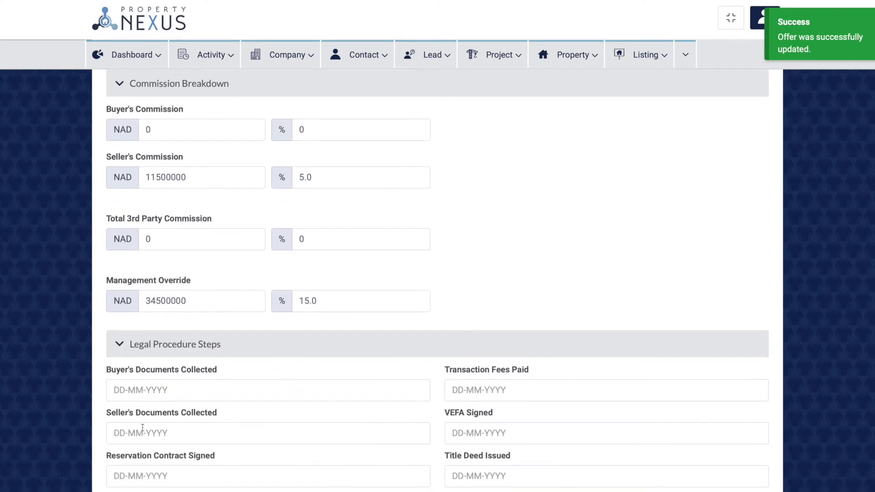
scroll(143, 429, "down", 2)
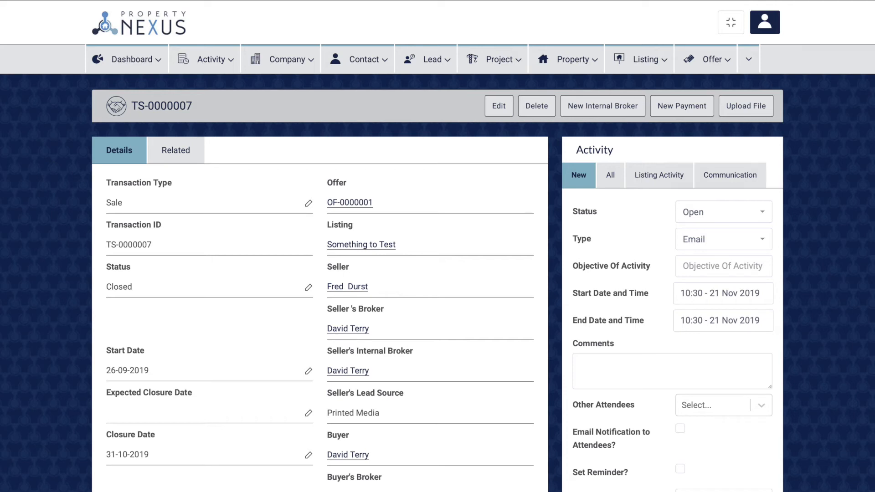
- Examine the status, start date, expected closure date and closure date fields of sale transaction TS-0000007
left_click(108, 267)
left_click_drag(108, 268, 136, 270)
left_click(136, 269)
left_click_drag(108, 352, 154, 353)
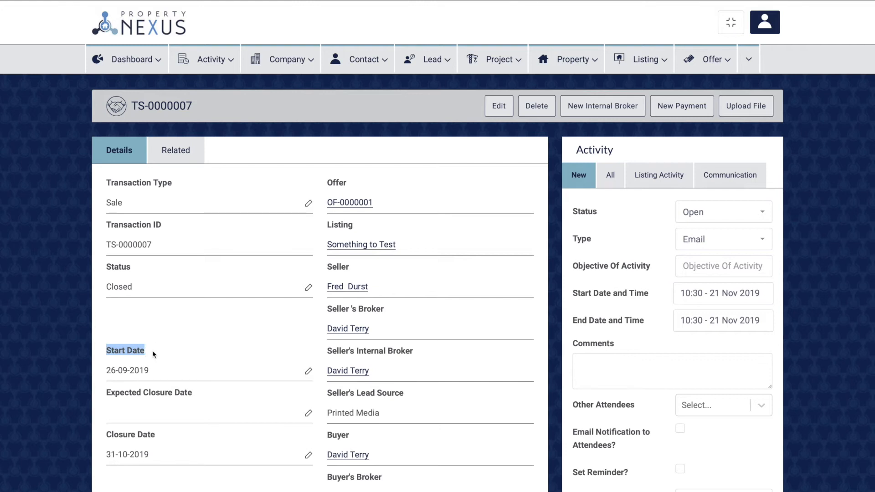
left_click(153, 353)
left_click(107, 393)
left_click_drag(108, 394, 196, 399)
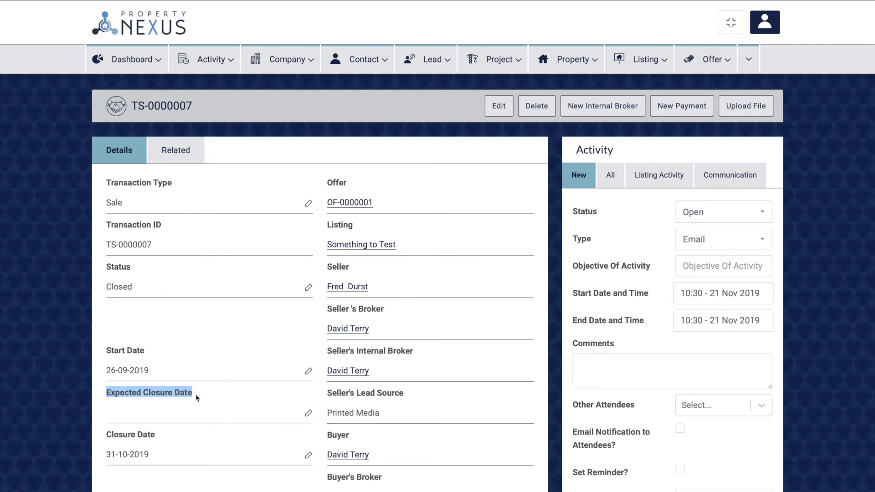
left_click(197, 398)
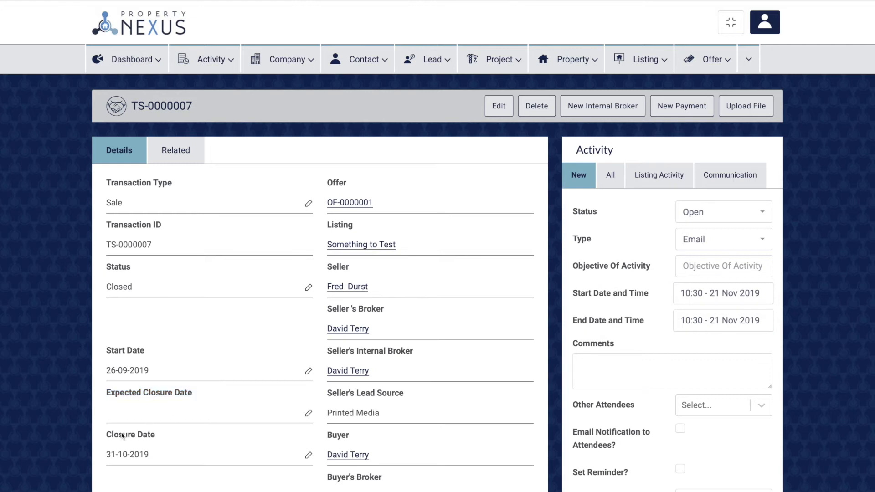
left_click_drag(108, 435, 153, 437)
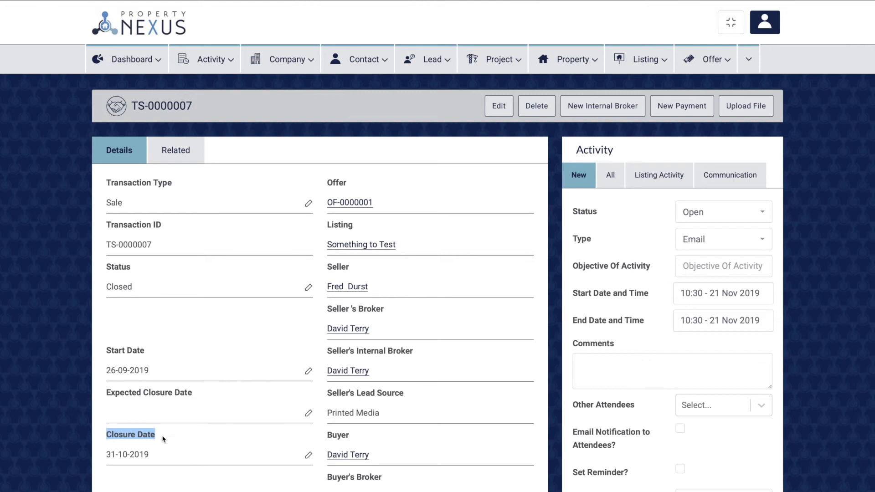
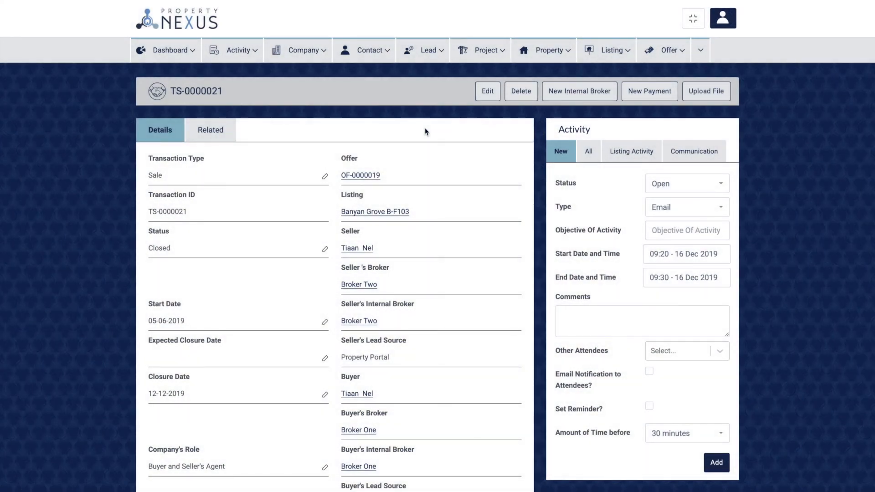
- Examine the listing price, final price, percentage of listing price and mortgage fields in the price breakdown of sale transaction TS-0000021
scroll(426, 129, "down", 6)
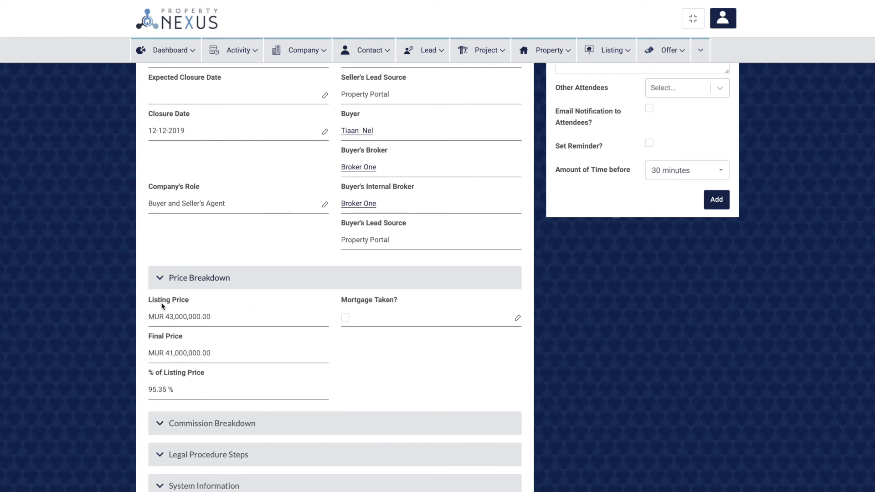
left_click_drag(147, 303, 193, 303)
left_click(192, 300)
left_click_drag(149, 337, 184, 340)
left_click(185, 340)
left_click_drag(149, 373, 206, 378)
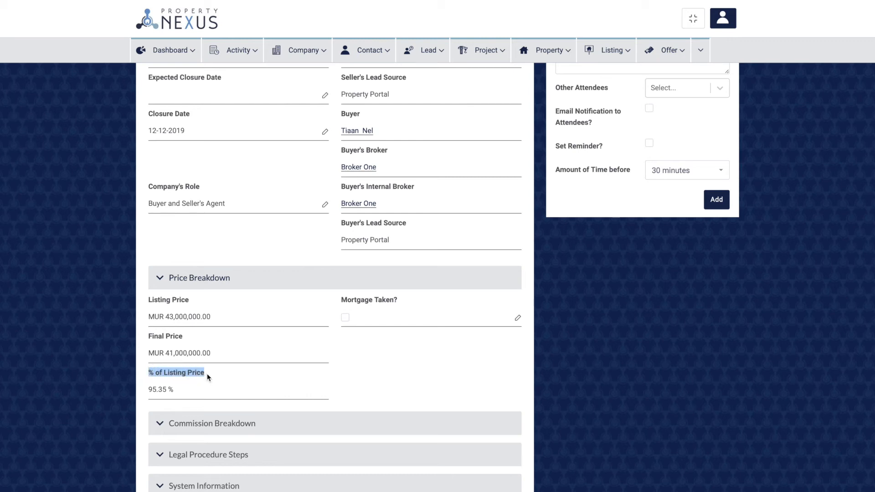
left_click(207, 376)
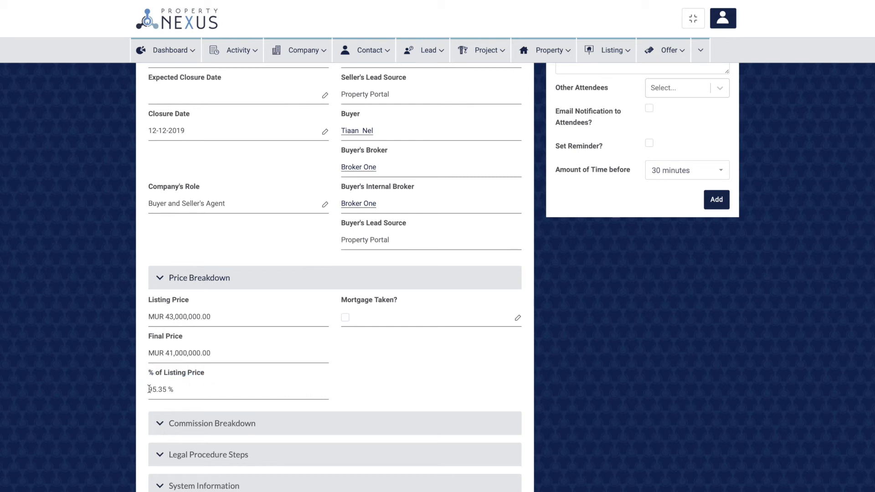
left_click_drag(149, 390, 175, 391)
left_click(176, 390)
left_click_drag(342, 299, 400, 300)
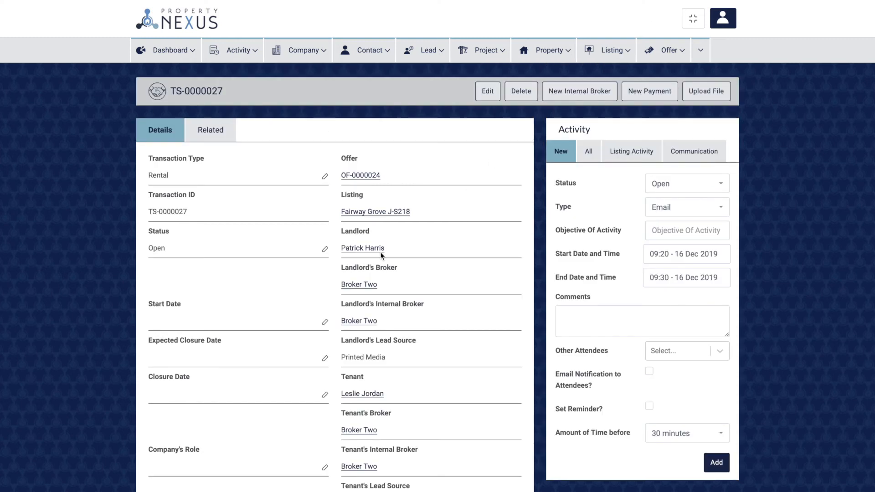
- Examine the payment terms, deposit amount and payment method in the price breakdown of rental transaction TS-0000027
scroll(320, 288, "down", 3)
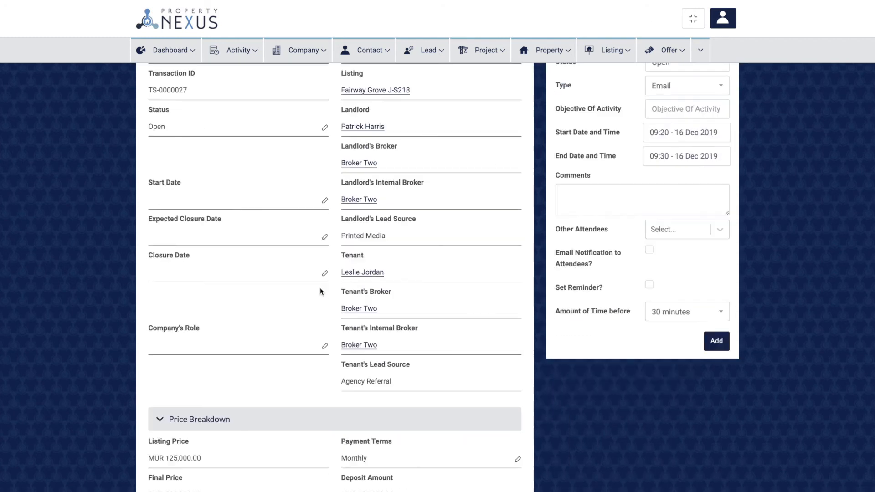
scroll(320, 292, "down", 3)
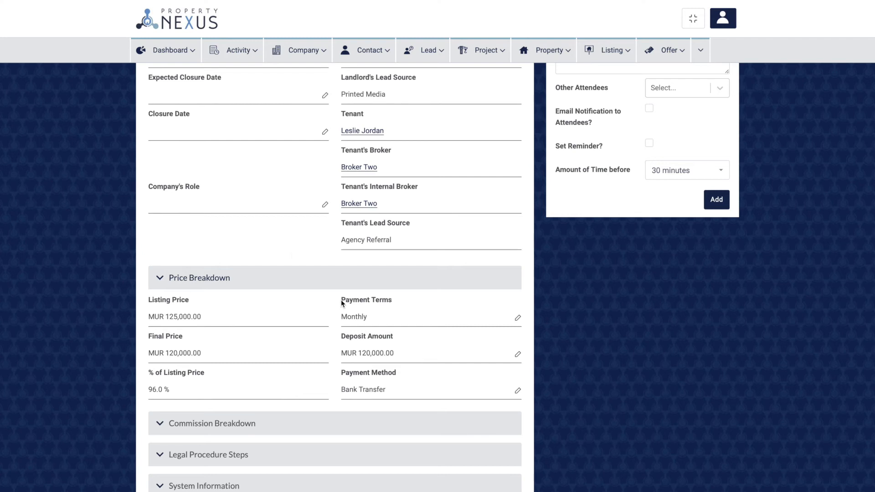
left_click_drag(342, 300, 392, 301)
left_click(393, 304)
left_click_drag(341, 336, 396, 336)
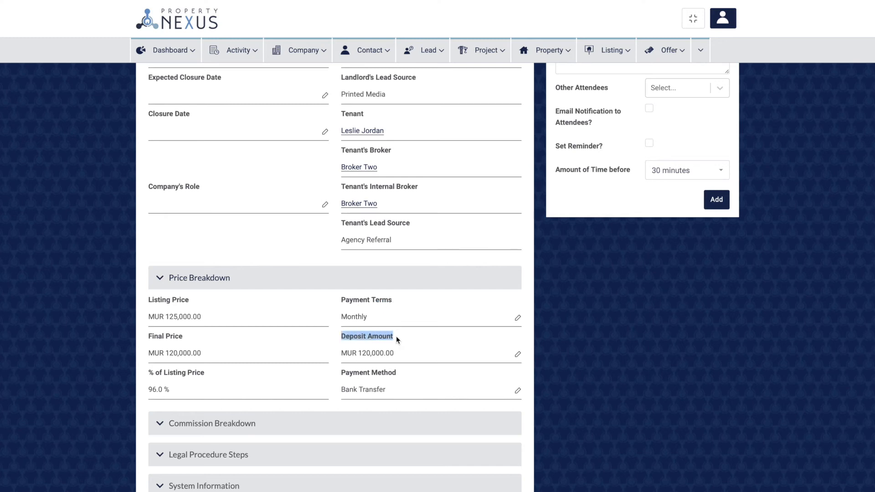
left_click(395, 336)
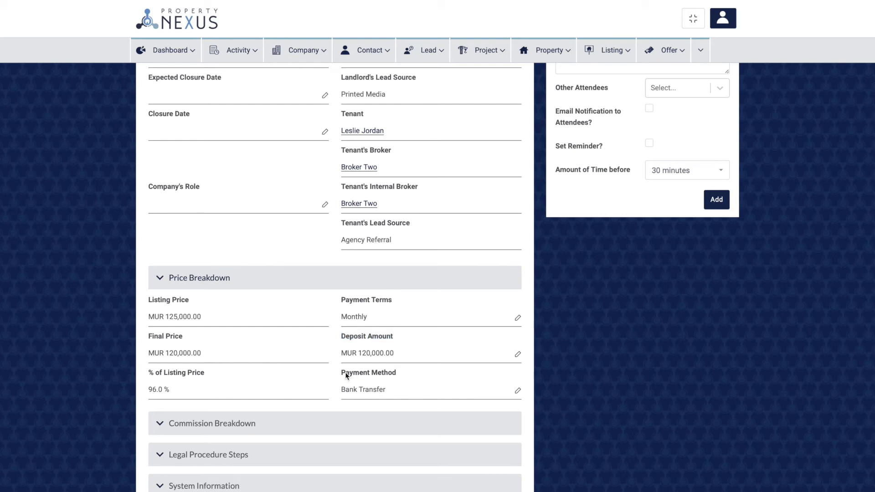
left_click_drag(342, 373, 400, 376)
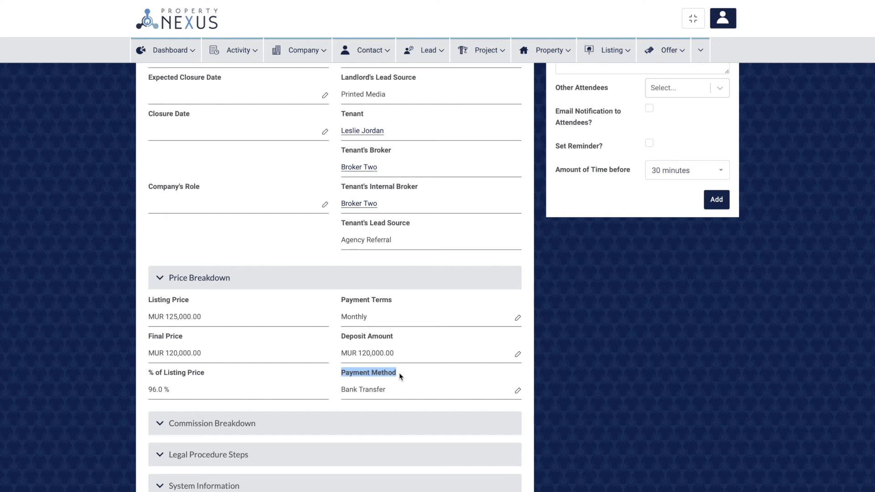
left_click(399, 374)
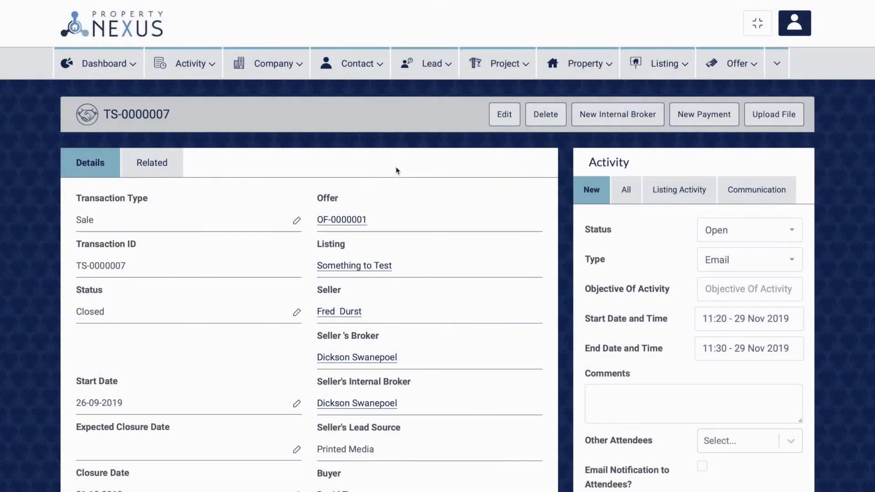
- View the commission breakdown of sale transaction TS-0000007
scroll(396, 170, "down", 1)
scroll(396, 171, "down", 12)
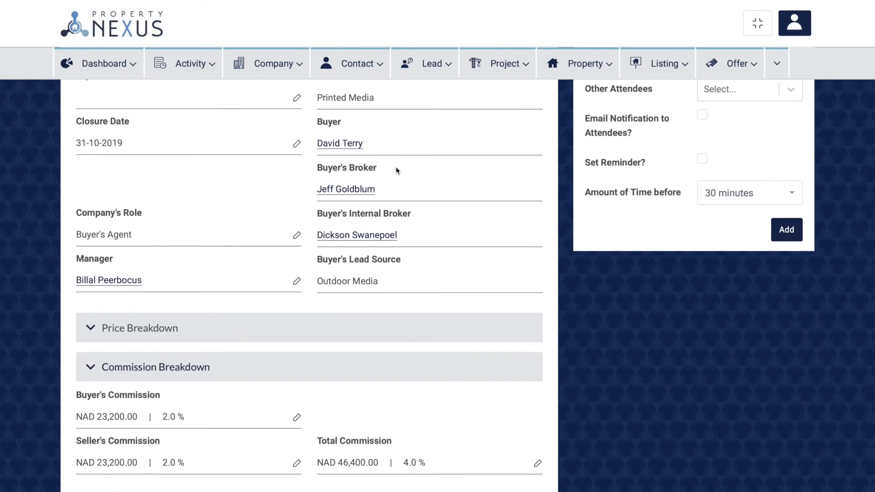
scroll(396, 170, "down", 1)
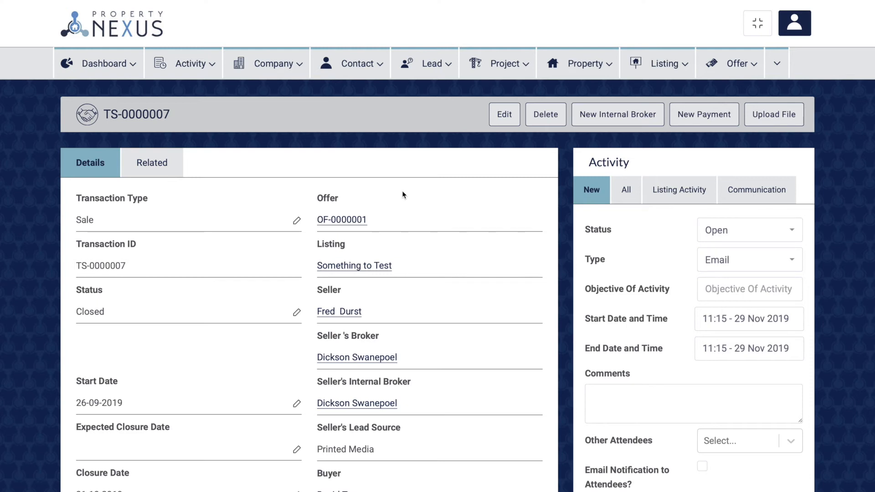
- Examine the legal procedure steps of transaction TS-0000007, including the date the seller's documents were collected
scroll(402, 190, "down", 9)
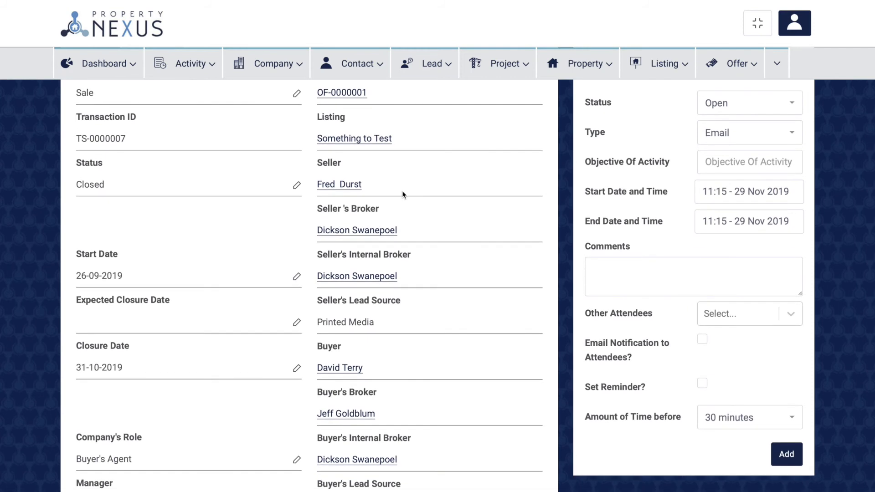
scroll(403, 195, "down", 4)
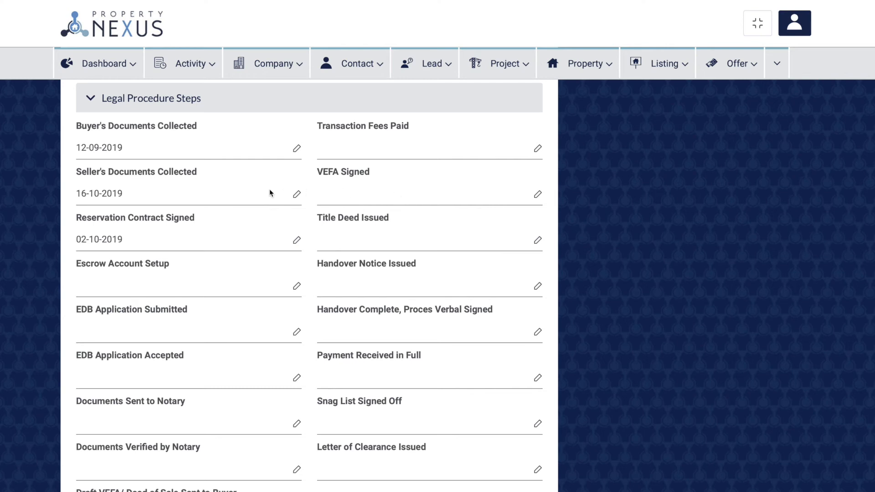
left_click(77, 192)
left_click_drag(77, 192, 128, 197)
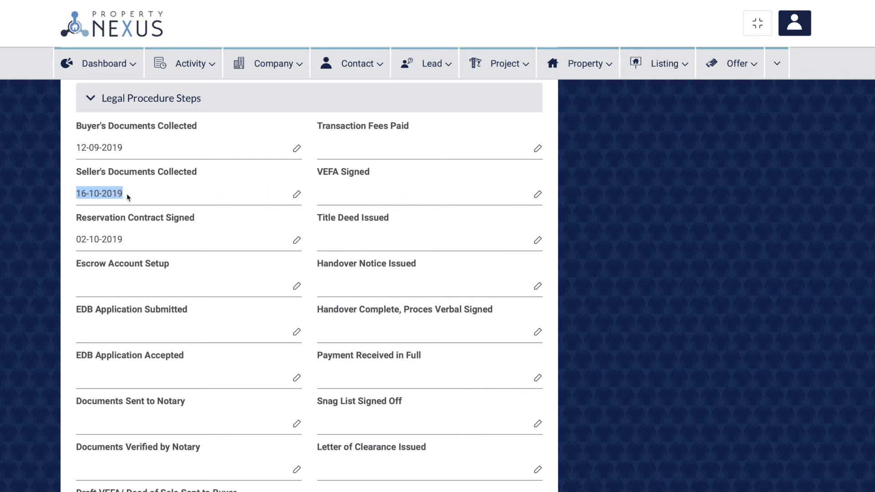
left_click(128, 196)
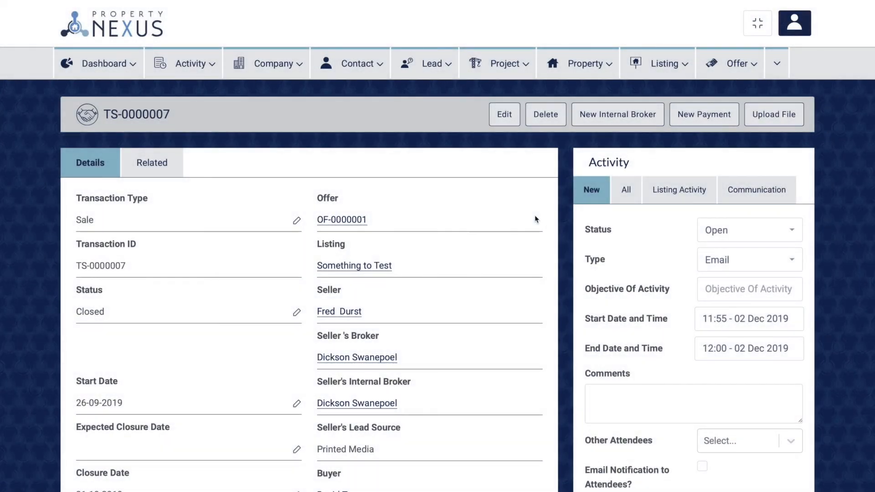
- Examine the details of sale transaction TS-0000007, from its parties and dates through the price breakdown, commission breakdown and legal procedure steps
scroll(535, 219, "down", 2)
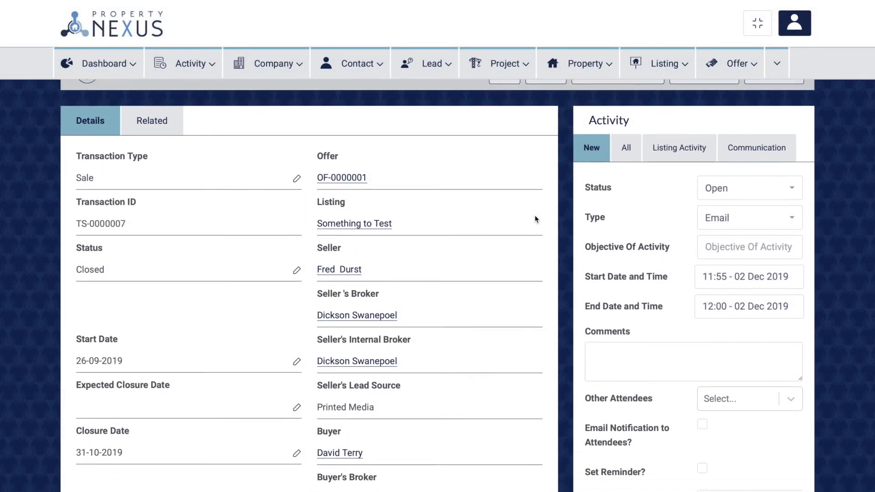
scroll(534, 219, "down", 5)
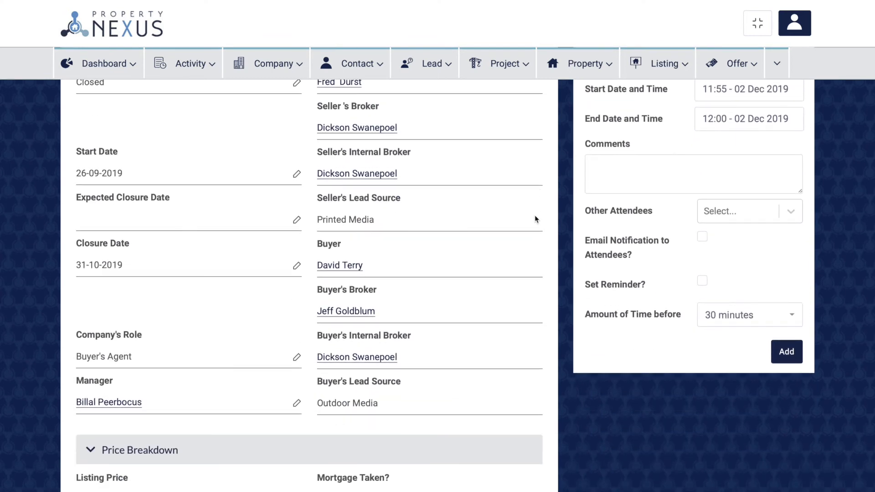
scroll(535, 219, "down", 4)
scroll(536, 219, "down", 1)
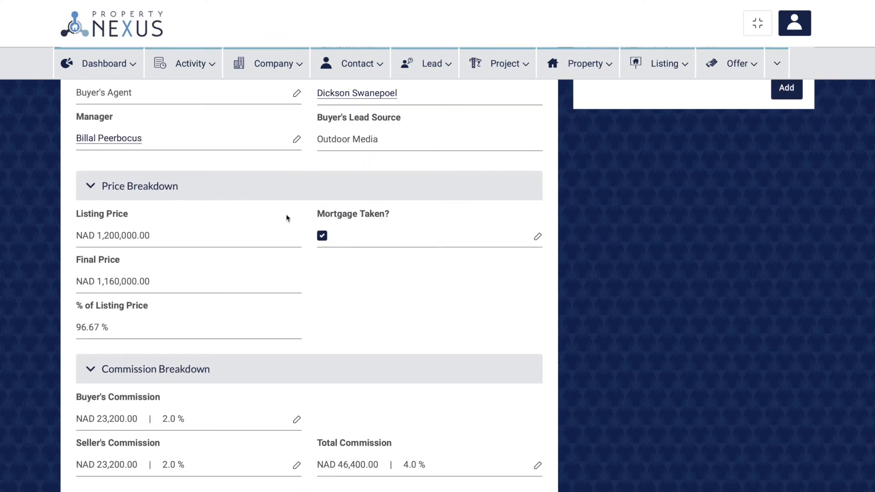
scroll(285, 217, "down", 3)
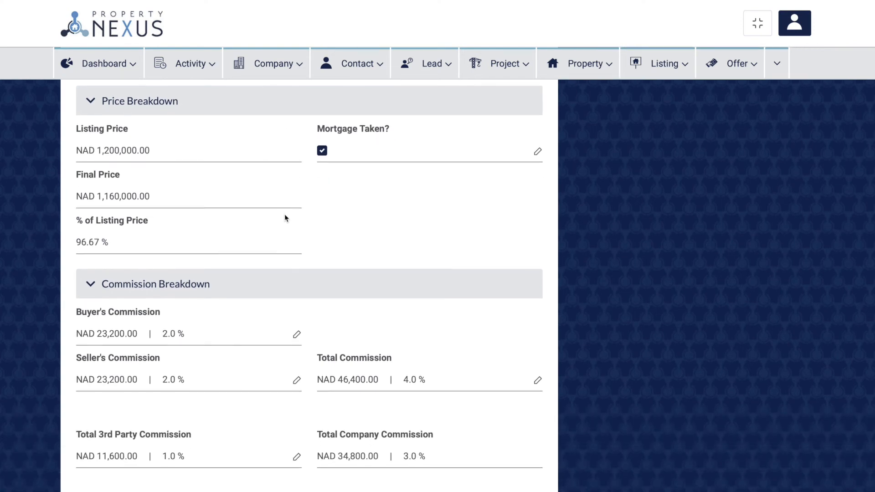
scroll(284, 218, "down", 1)
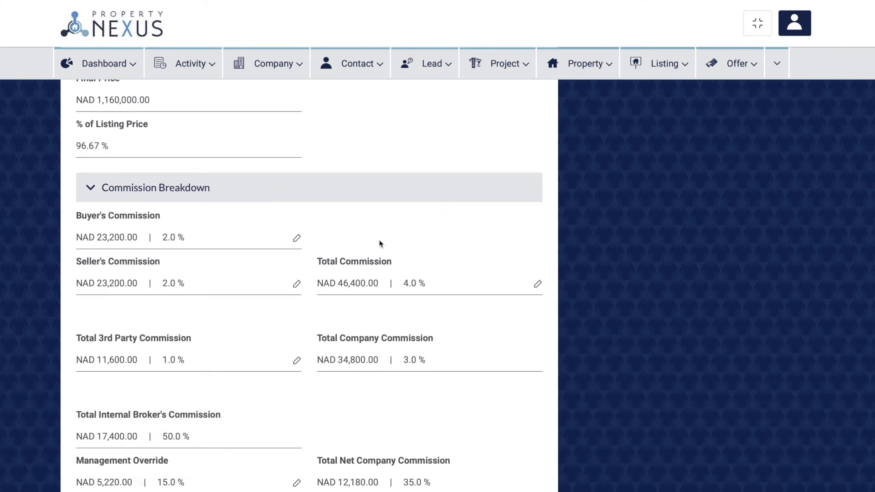
scroll(520, 330, "down", 2)
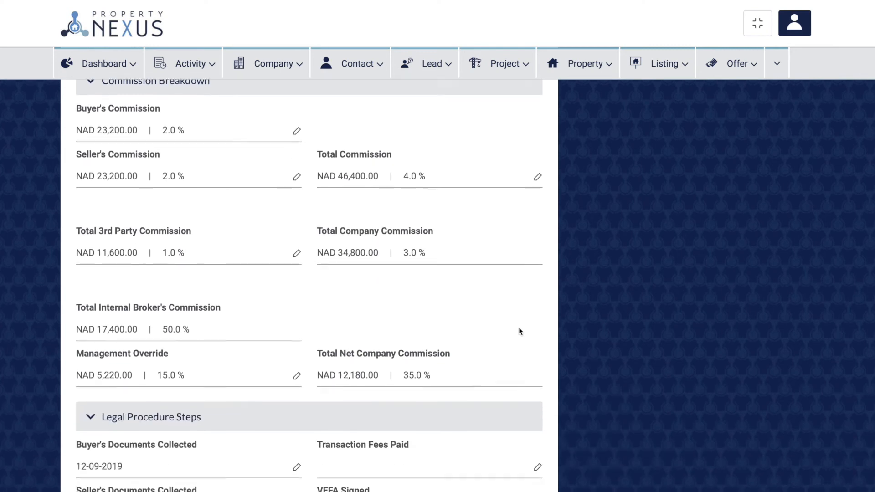
scroll(520, 331, "down", 2)
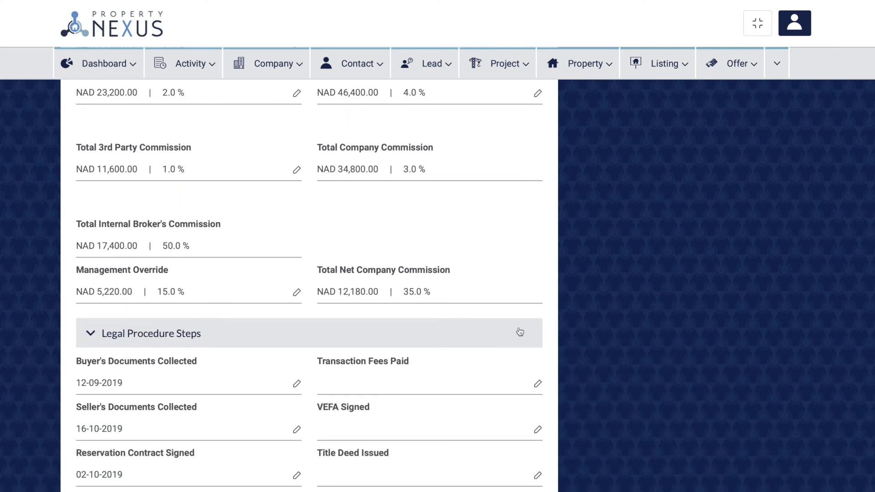
scroll(521, 332, "down", 4)
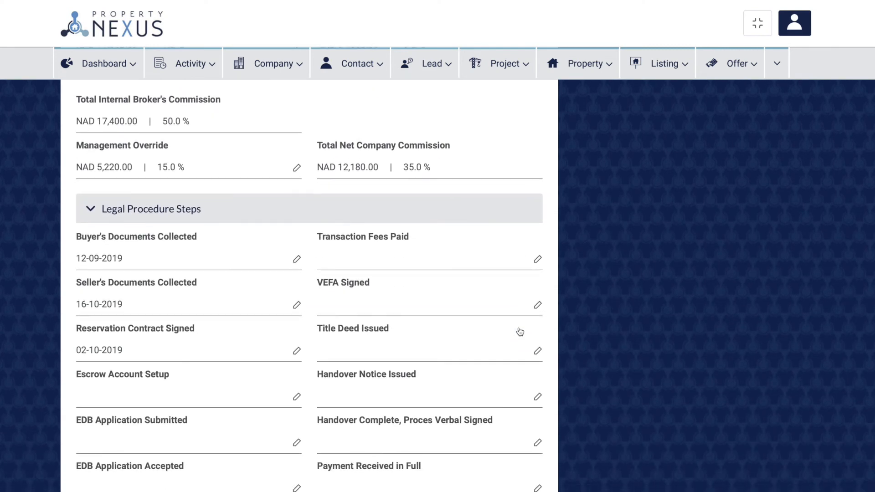
scroll(521, 332, "down", 3)
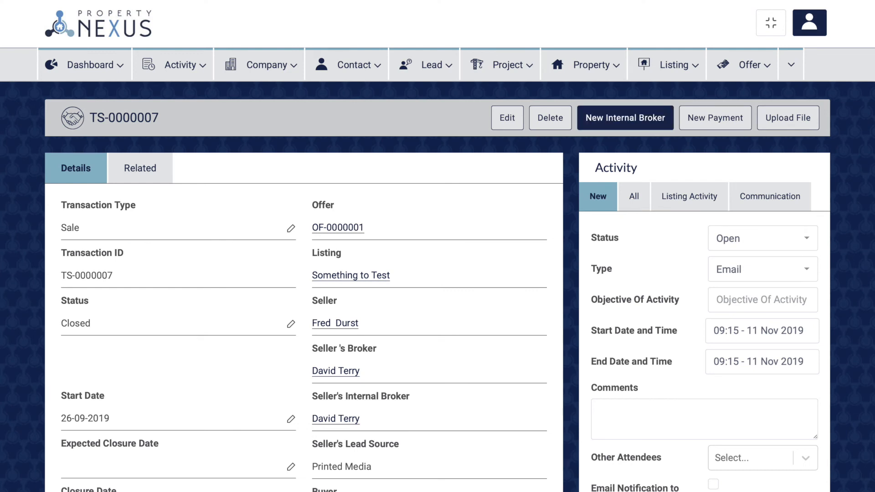
- Create an internal broker record for transaction TS-0000007, choosing the third broker offered and the role Seller's Broker
left_click(133, 169)
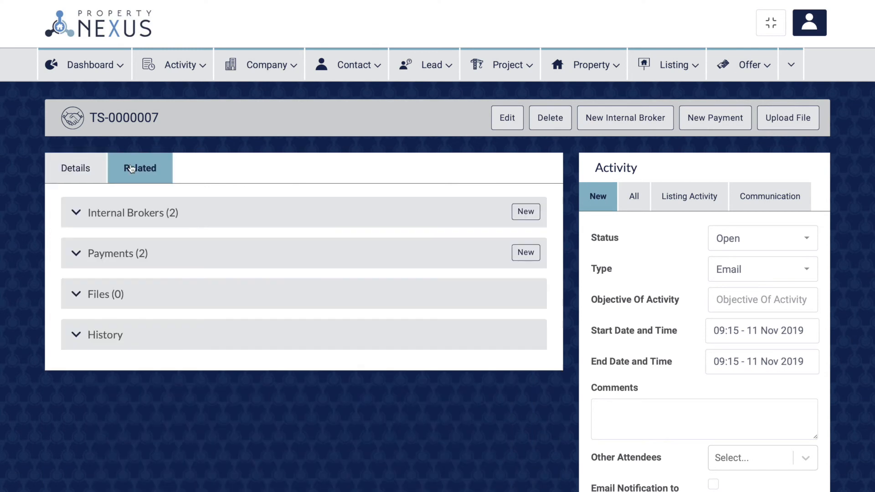
left_click(525, 212)
left_click(406, 183)
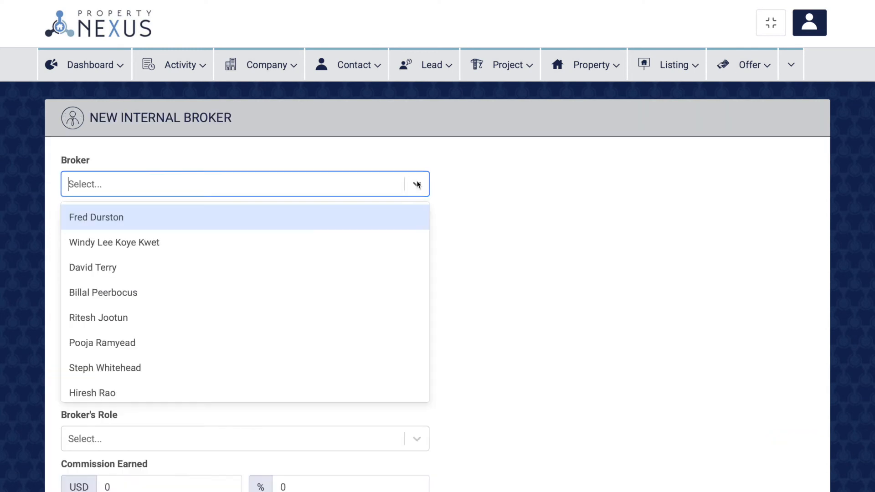
left_click(228, 267)
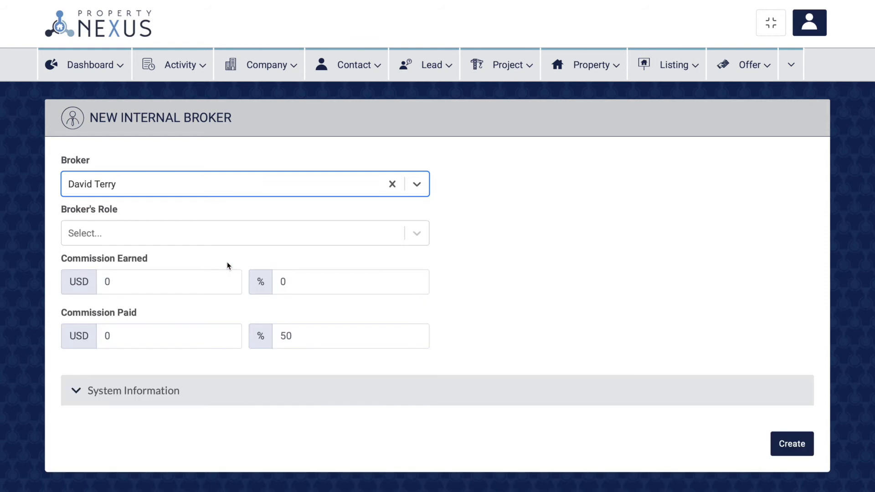
left_click(418, 233)
left_click(210, 292)
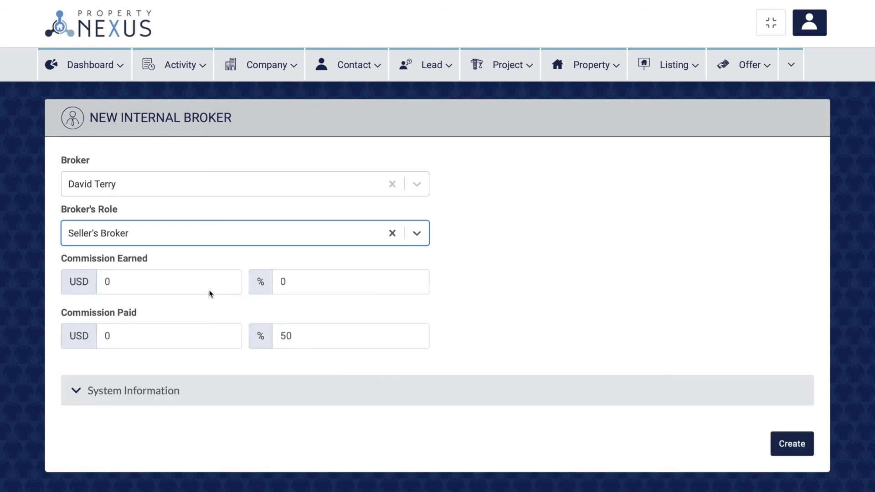
left_click(798, 448)
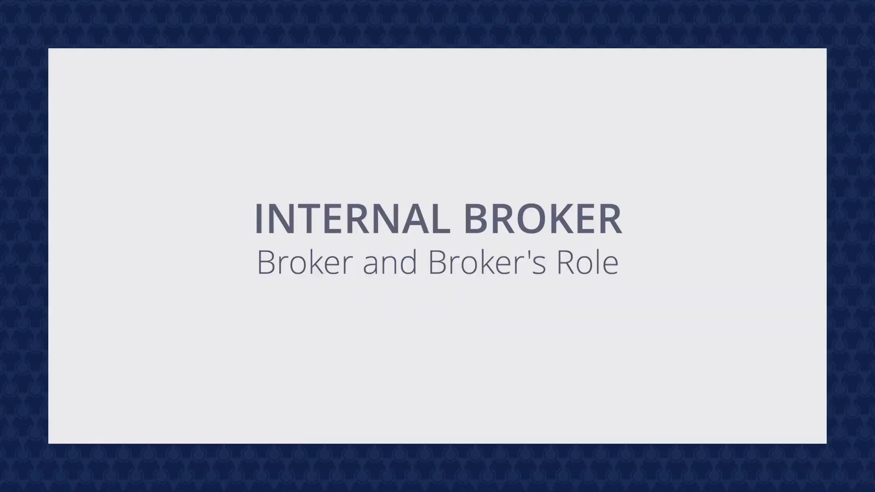
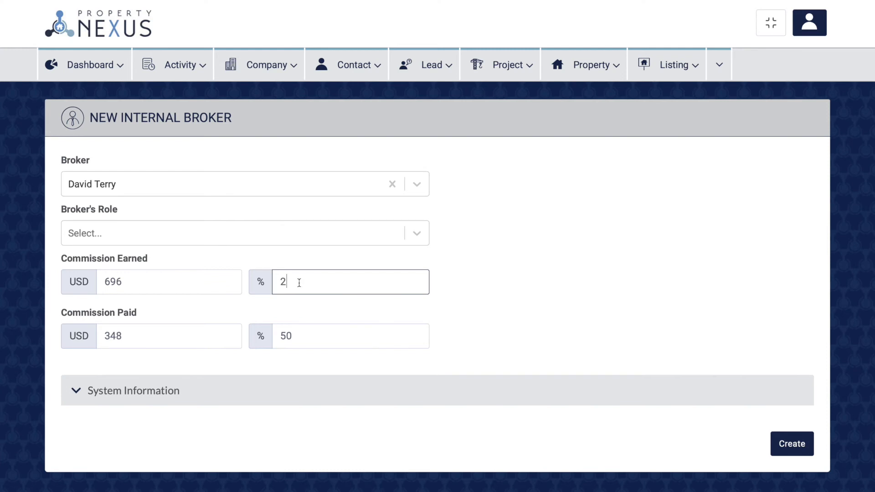
- Set the Commission Paid percentage to 60 on the new internal broker record
left_click(297, 336)
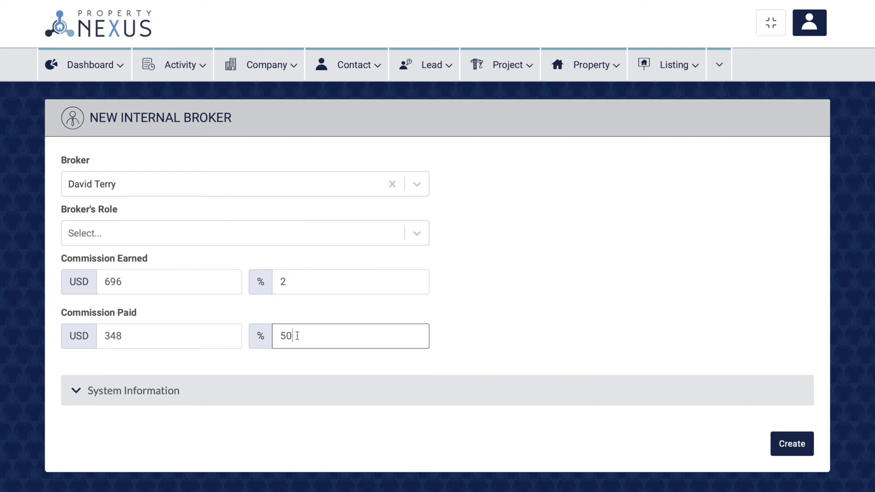
key("BackSpace")
key("BackSpace")
type("60")
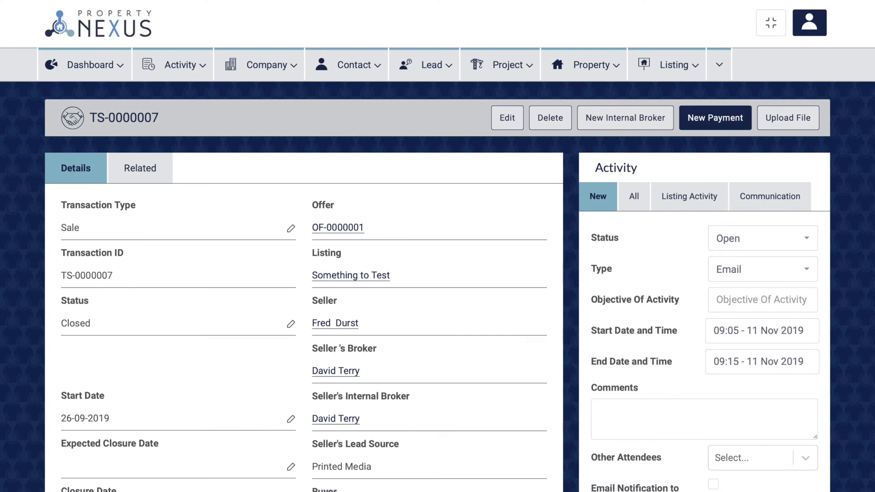
- Start a new payment for transaction TS-0000007 with payment type Incoming and a payment due date of 16 November 2019
left_click(139, 170)
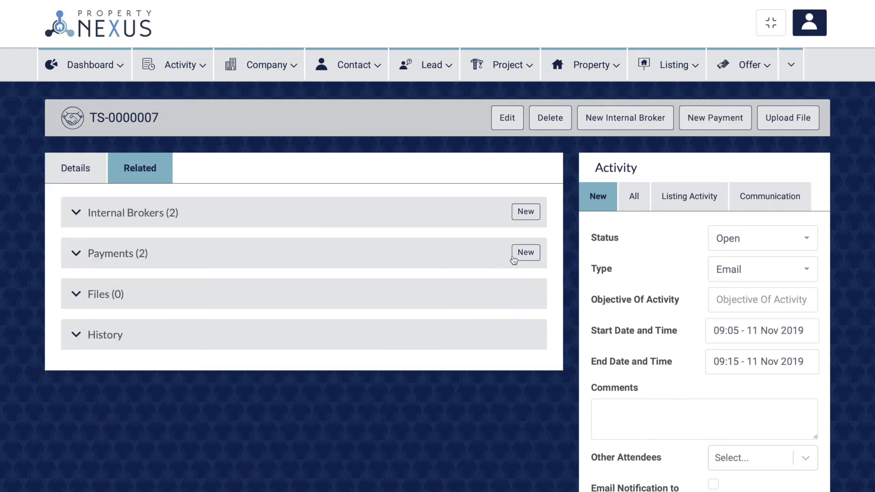
left_click(527, 258)
left_click(131, 188)
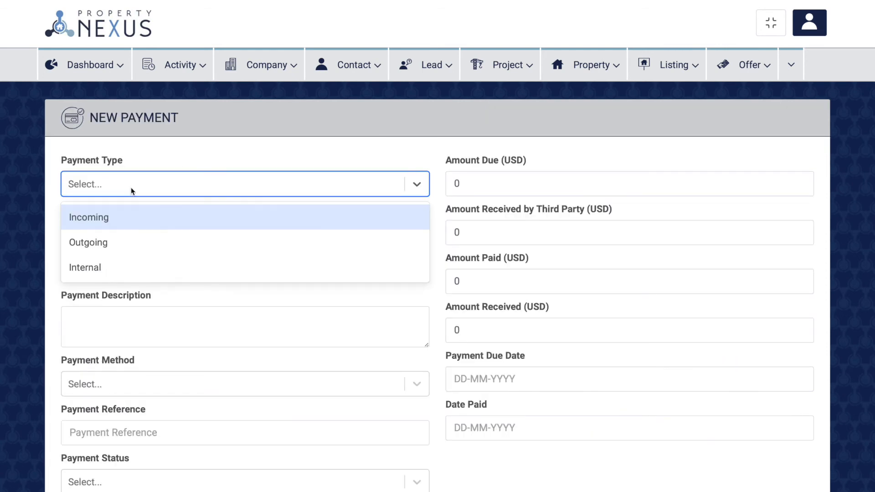
left_click(117, 222)
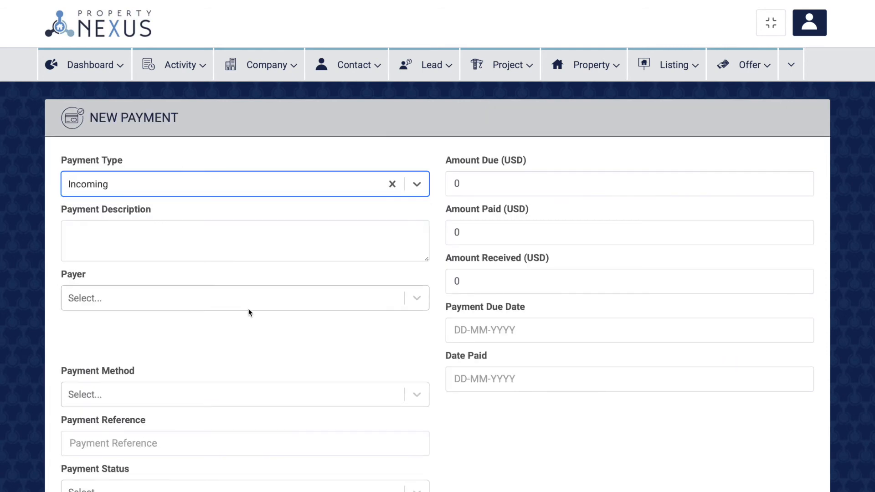
left_click(460, 330)
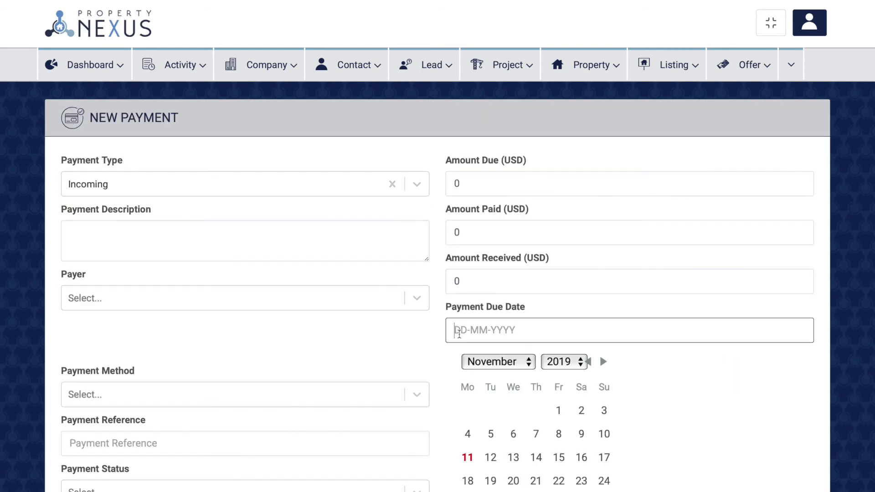
left_click(581, 458)
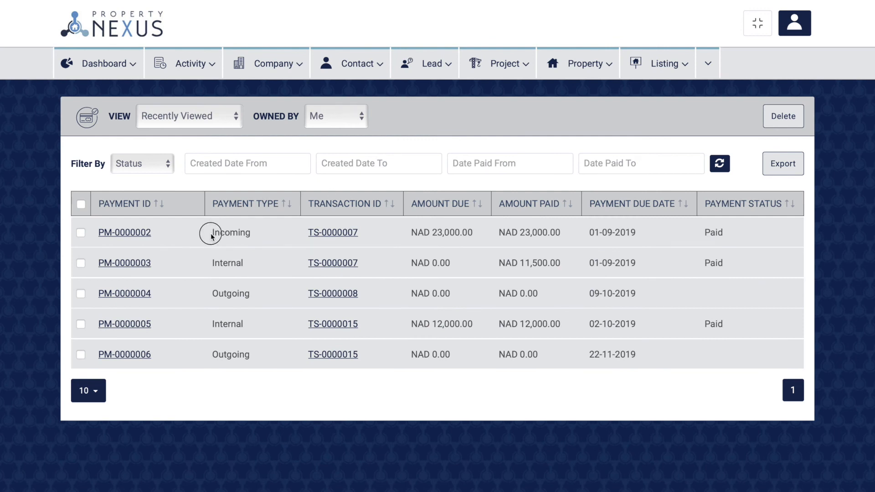
- Compare the incoming, outgoing and internal payment types in the recently viewed payments list
left_click_drag(211, 236, 255, 235)
left_click(255, 234)
left_click_drag(214, 295, 252, 294)
left_click(254, 293)
left_click_drag(212, 263, 248, 262)
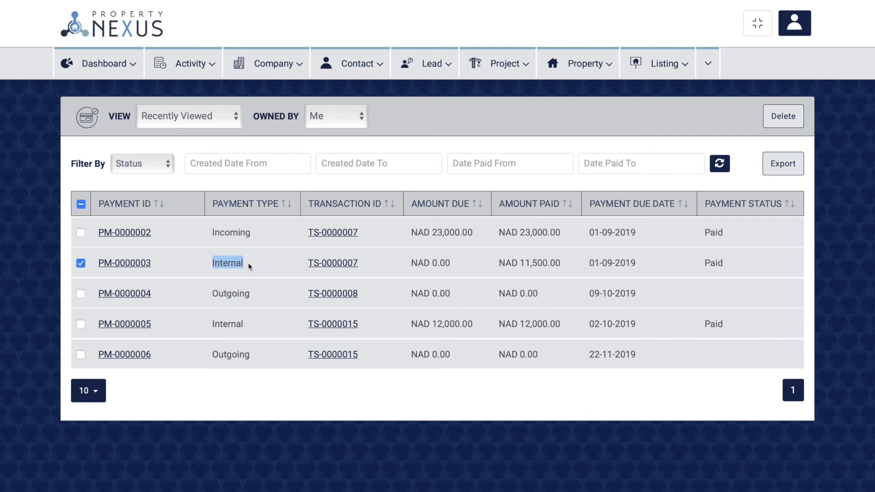
left_click(248, 263)
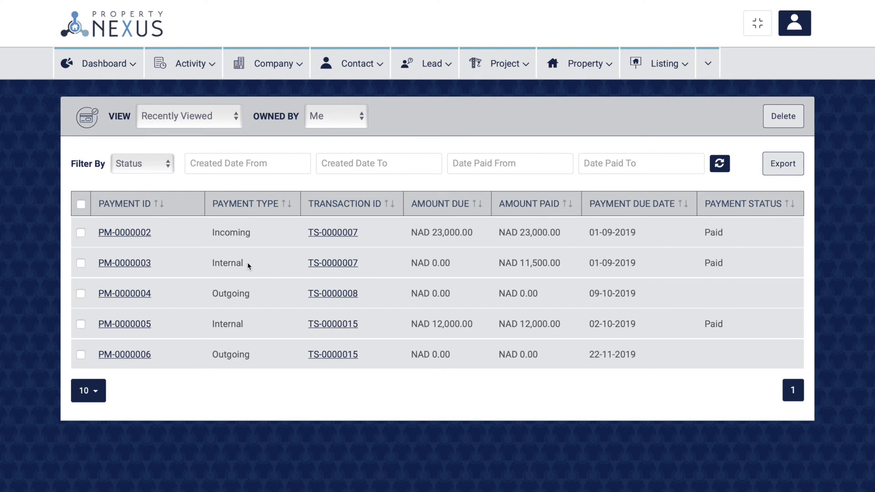
- Examine the payer of PM-0000002, the payee of PM-0000004, and the related internal broker and related incoming payment fields of PM-0000003
left_click(125, 233)
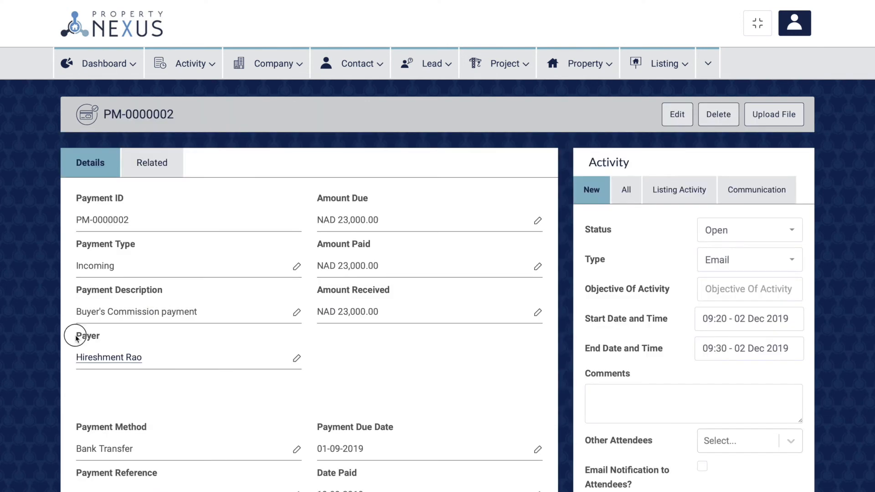
left_click_drag(75, 336, 101, 336)
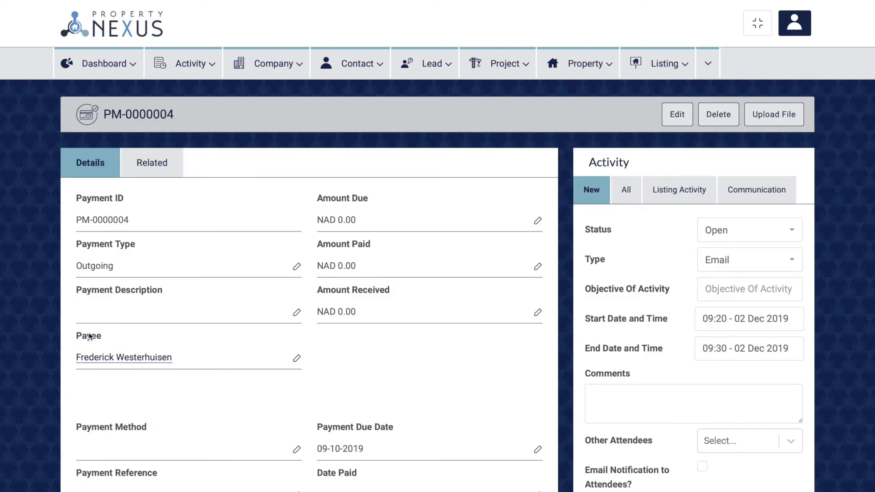
left_click_drag(75, 336, 101, 335)
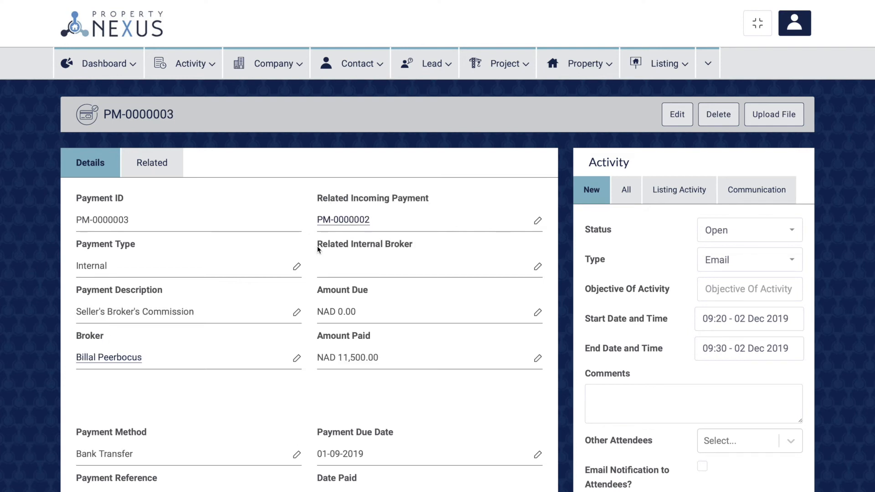
left_click_drag(318, 247, 417, 246)
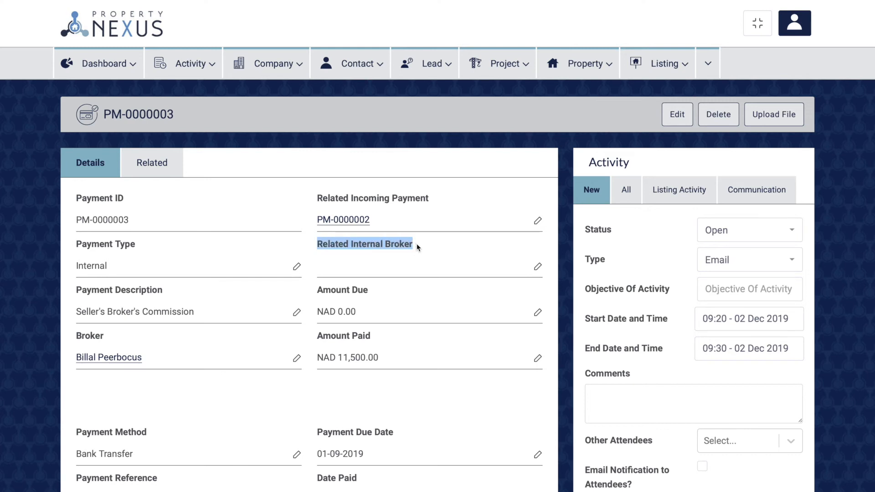
left_click_drag(317, 198, 431, 200)
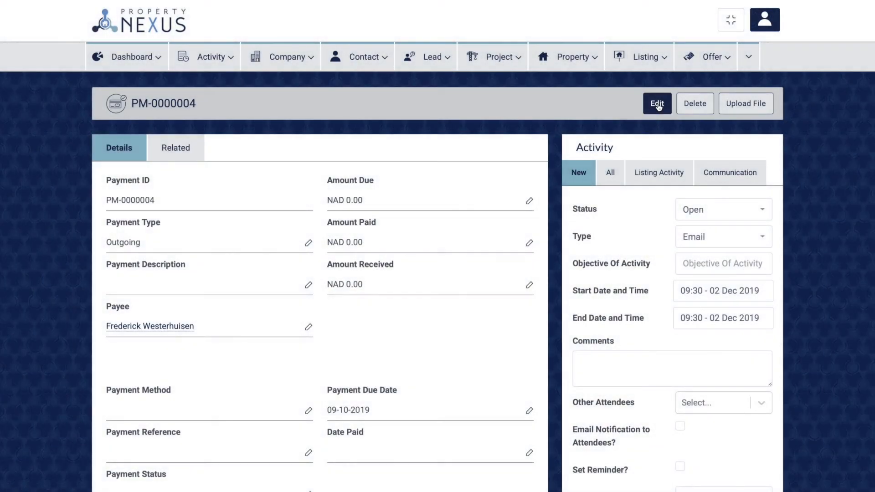
- Open outgoing payment PM-0000004 for editing and view the available payment status options
left_click(657, 103)
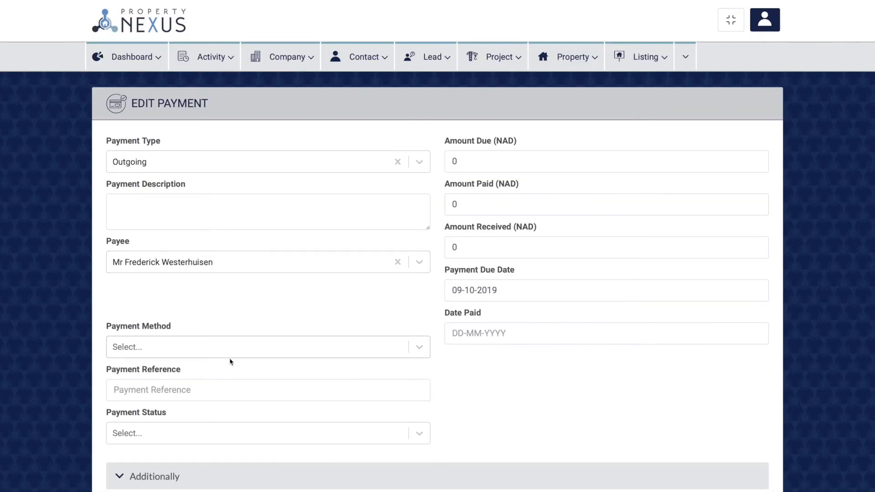
left_click(172, 437)
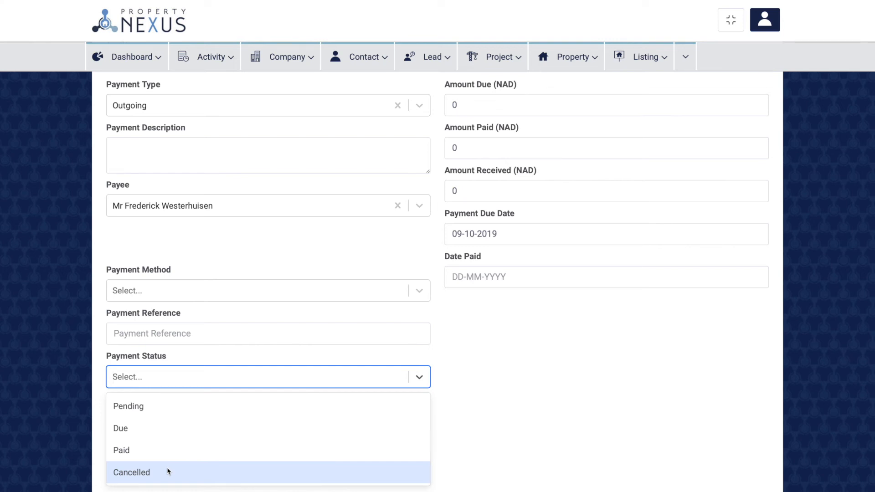
left_click(523, 367)
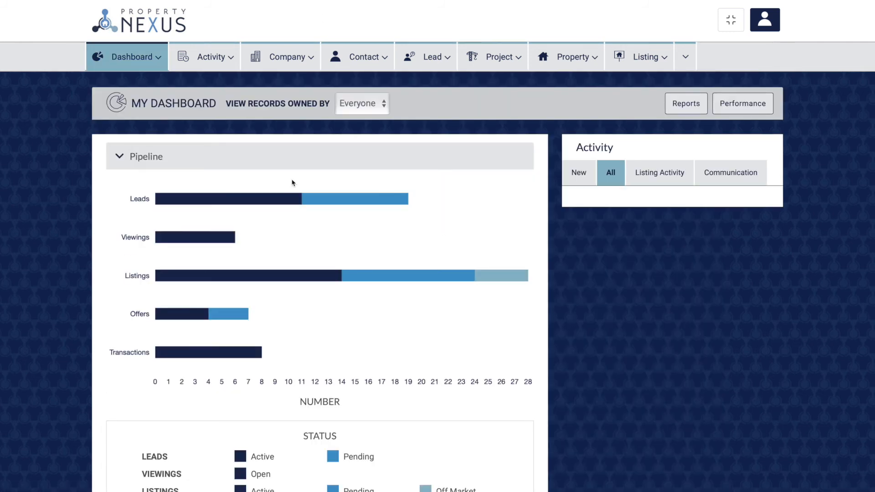
- Look through the dashboard sections below the pipeline chart
scroll(293, 183, "down", 8)
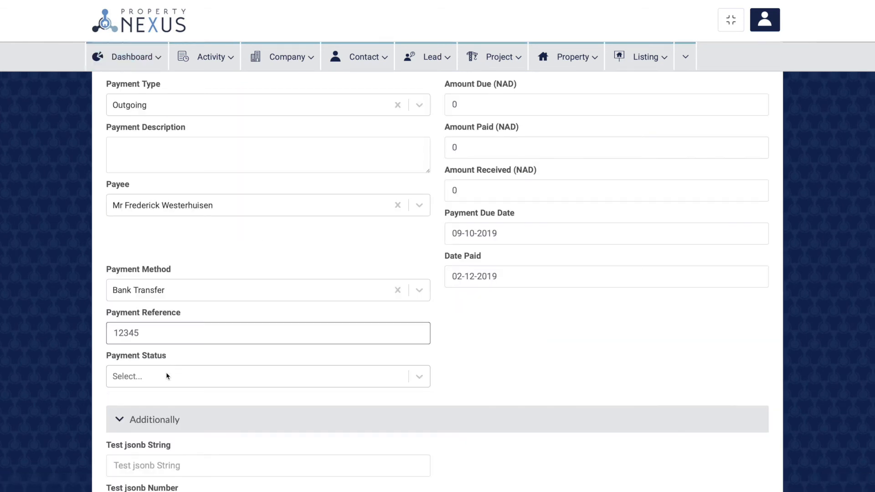
- Set outgoing payment PM-0000004's method to Bank Transfer, reference to 12345 and date paid to 02-12-2019, and start a file upload
left_click(167, 376)
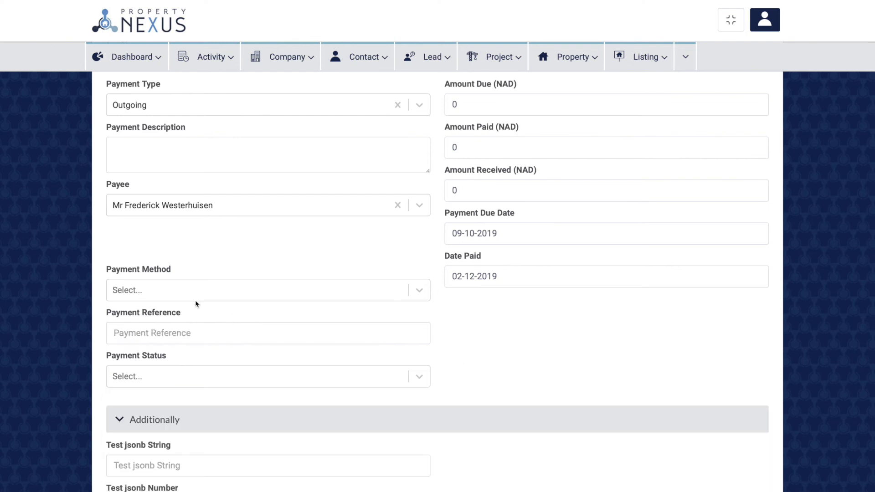
left_click(152, 290)
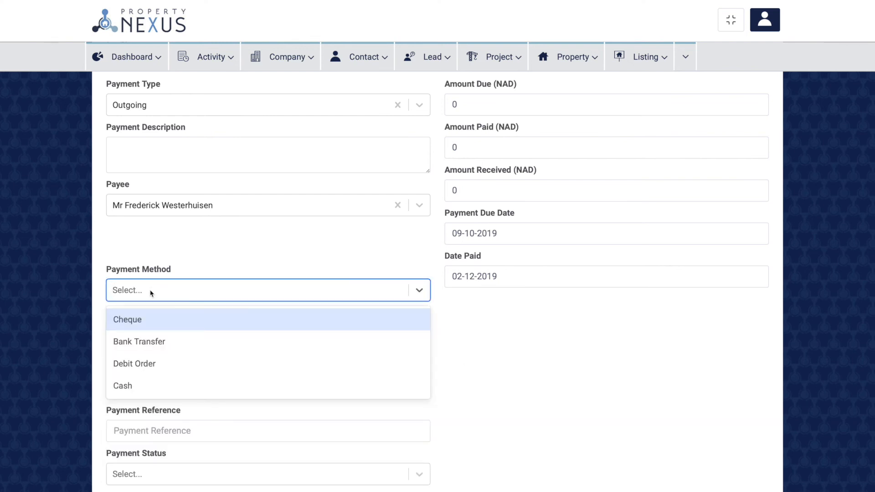
left_click(147, 340)
left_click(146, 338)
type("12345")
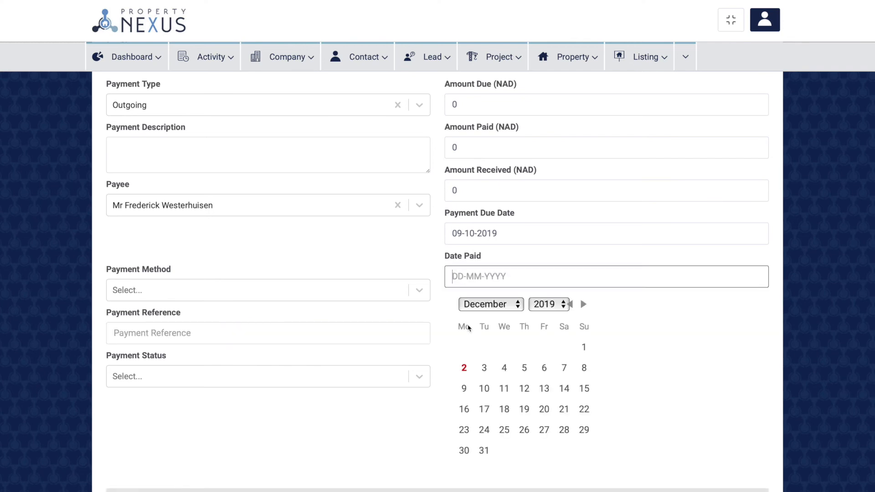
left_click(465, 369)
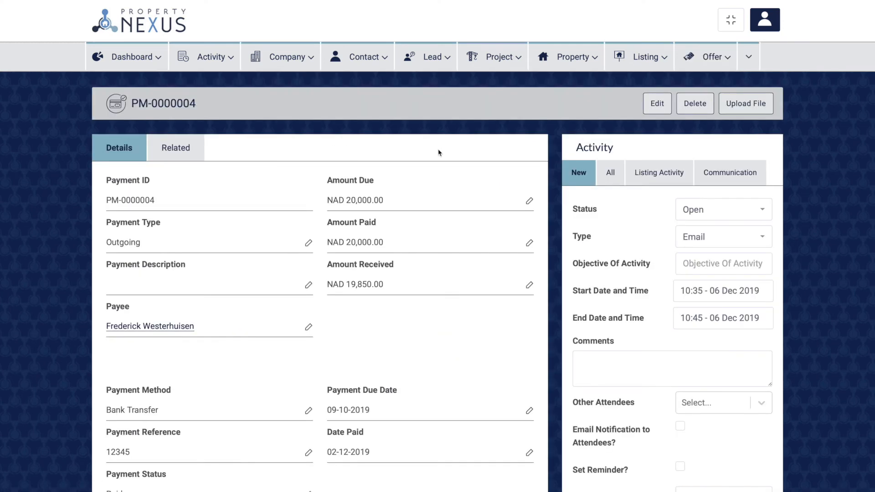
left_click(766, 105)
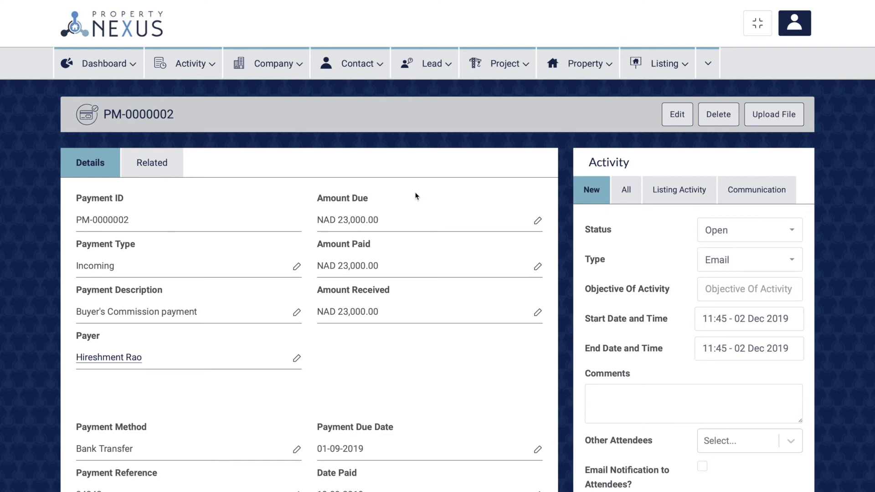
- Examine the amount due, amount paid and amount received of incoming payment PM-0000002
left_click(318, 199)
left_click_drag(318, 199, 371, 200)
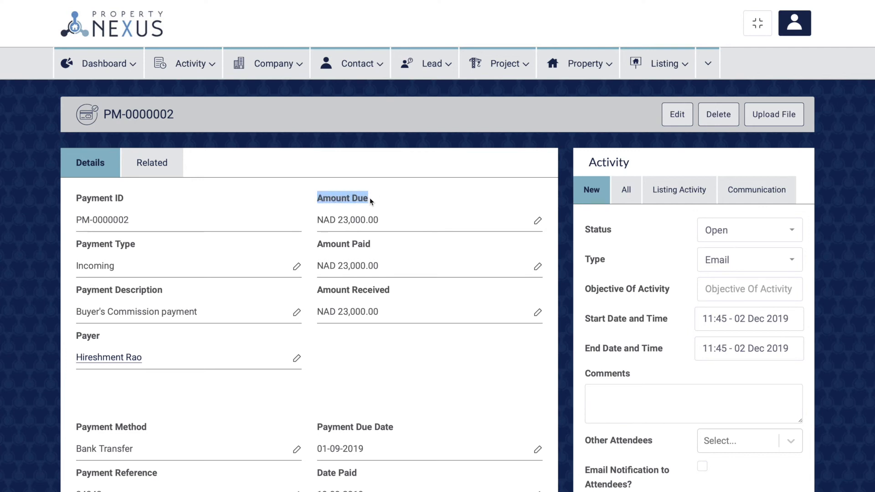
left_click(371, 201)
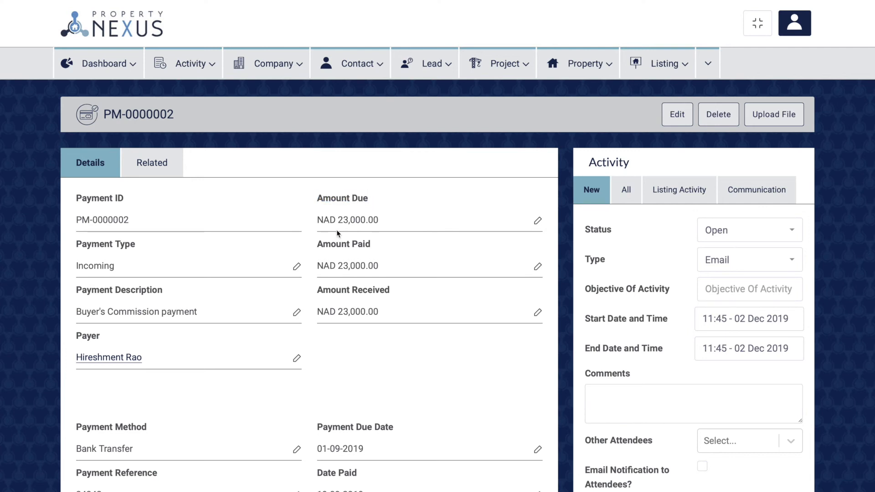
left_click_drag(317, 244, 371, 245)
left_click(371, 245)
left_click_drag(317, 290, 392, 290)
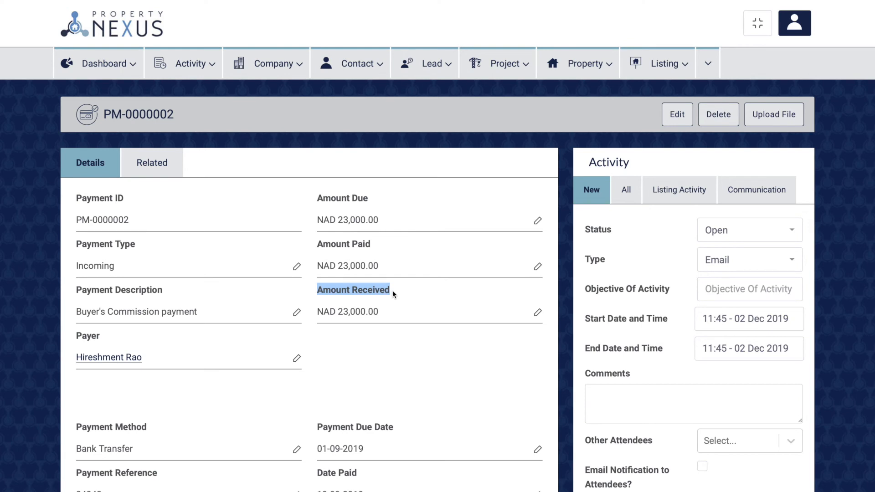
left_click(392, 291)
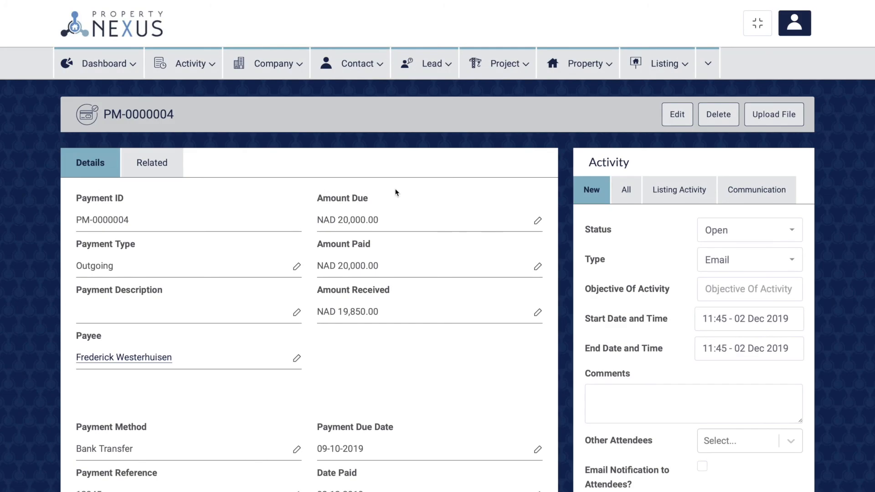
- Compare the amount due, amount paid and amount received of outgoing payment PM-0000004
left_click_drag(316, 201, 371, 200)
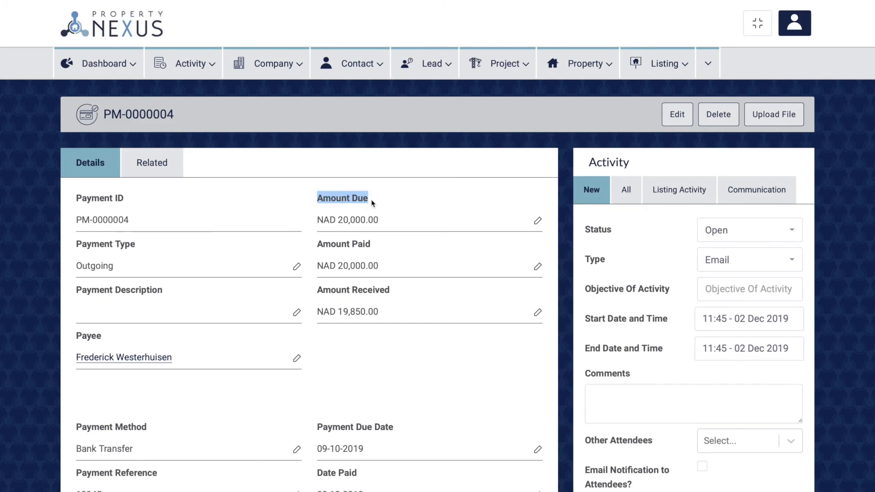
left_click(371, 199)
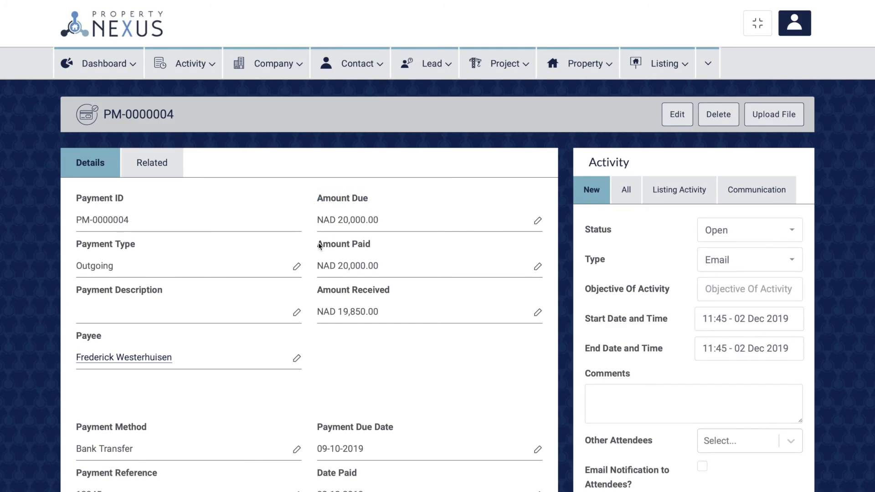
left_click_drag(320, 246, 374, 248)
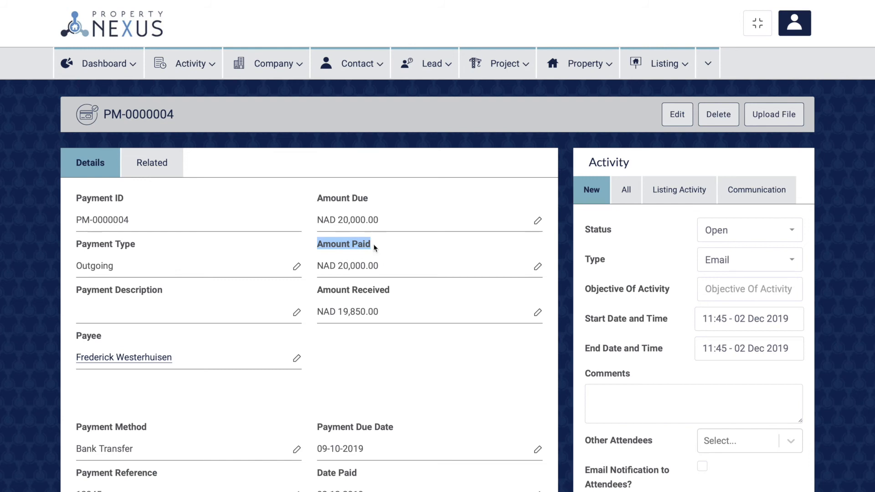
left_click(375, 248)
left_click_drag(318, 291, 396, 295)
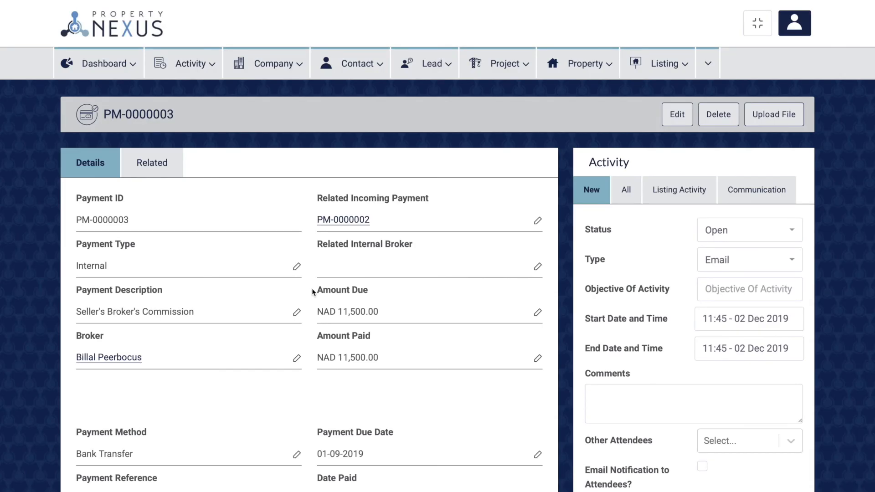
- Examine the amount due and amount paid of internal payment PM-0000003
left_click_drag(313, 291, 373, 295)
left_click(373, 295)
left_click(318, 338)
left_click_drag(319, 337, 375, 338)
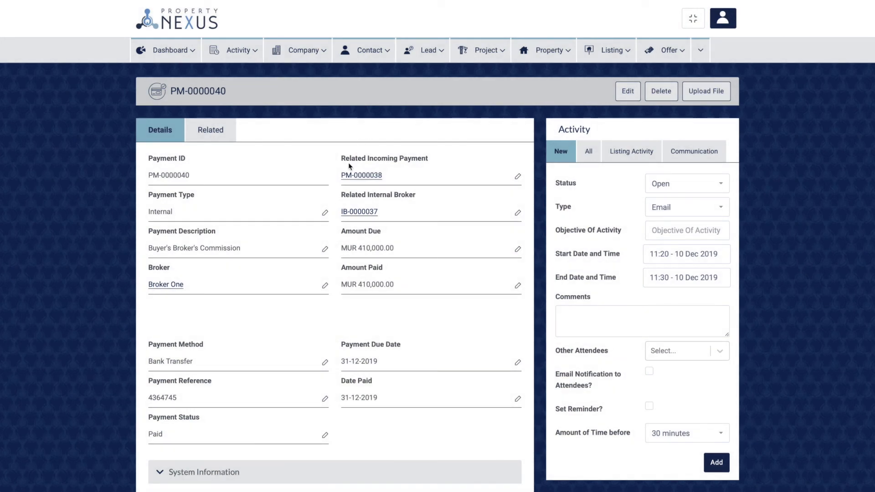
- Examine the related internal broker and the amount due of internal payment PM-0000040
left_click_drag(341, 195, 421, 197)
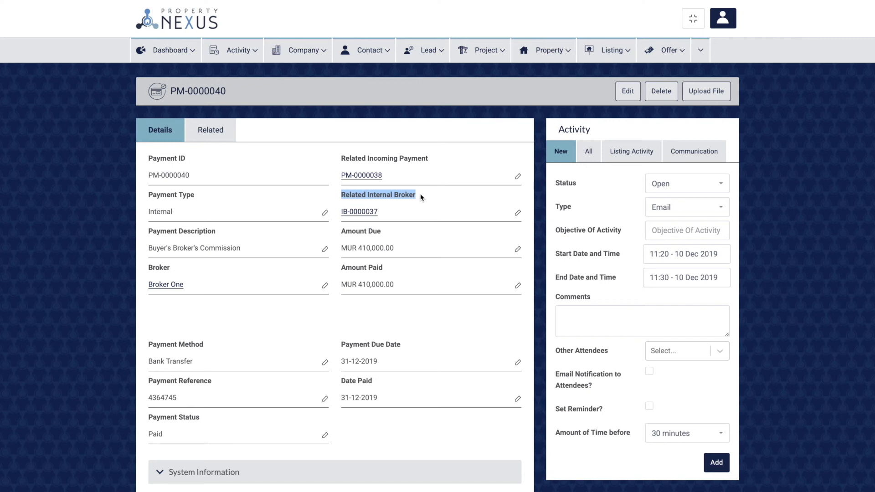
left_click(421, 197)
left_click(343, 231)
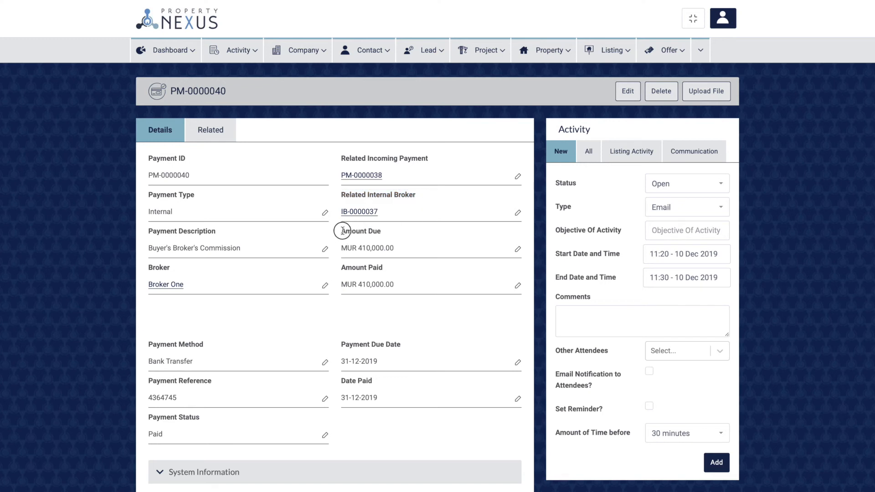
left_click_drag(343, 231, 383, 232)
- Open related internal broker IB-0000037, check the commission paid, and return to payment PM-0000040
left_click(350, 212)
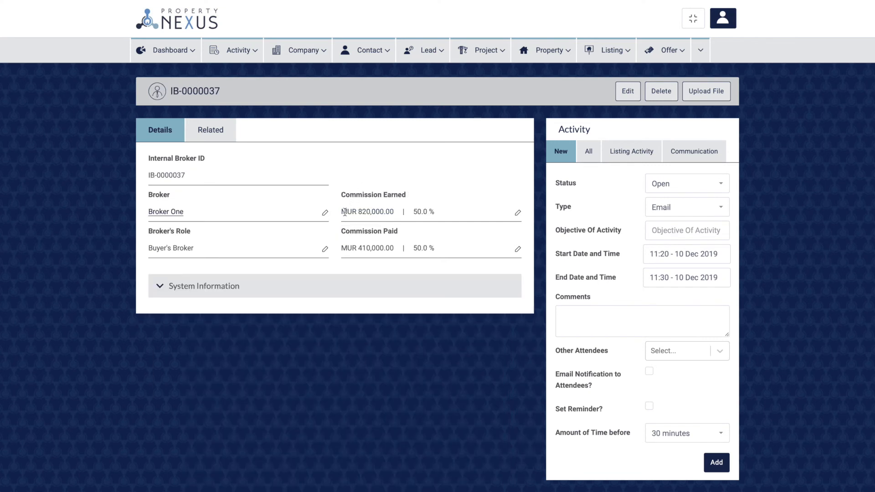
left_click_drag(343, 231, 402, 234)
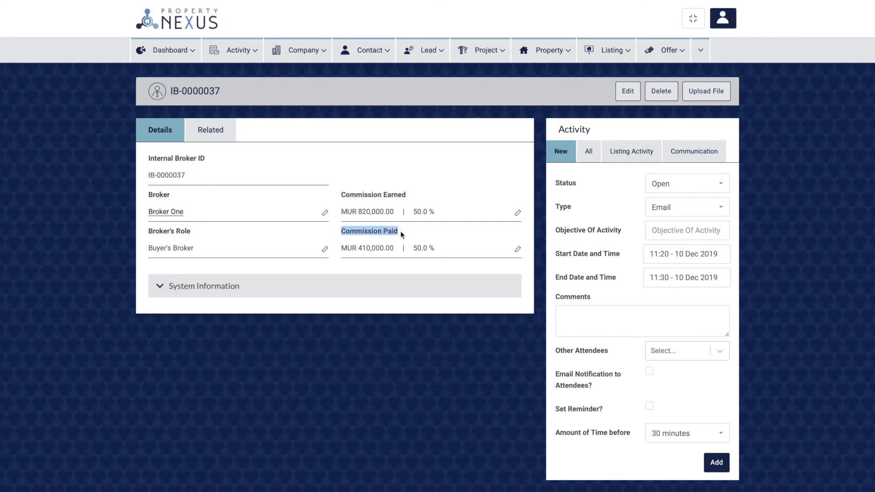
left_click(401, 235)
key("alt+Left")
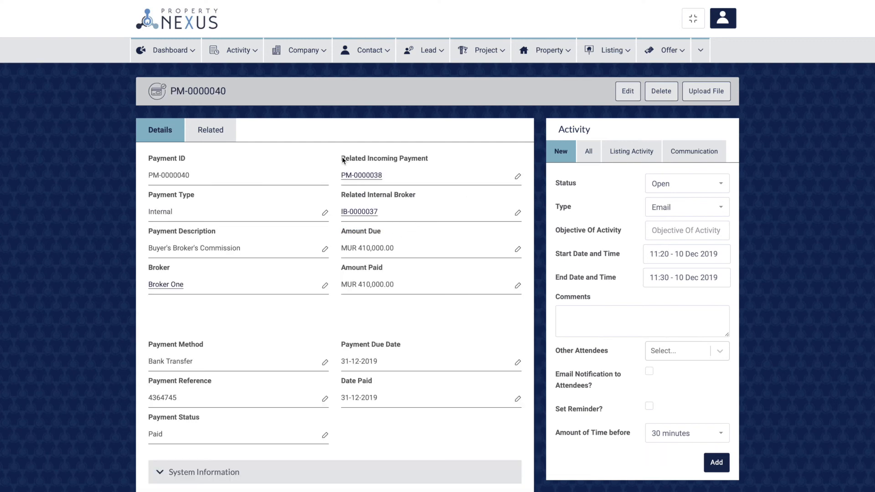
- Check the related incoming payment of PM-0000040 and the payment status of PM-0000038
left_click_drag(342, 158, 432, 159)
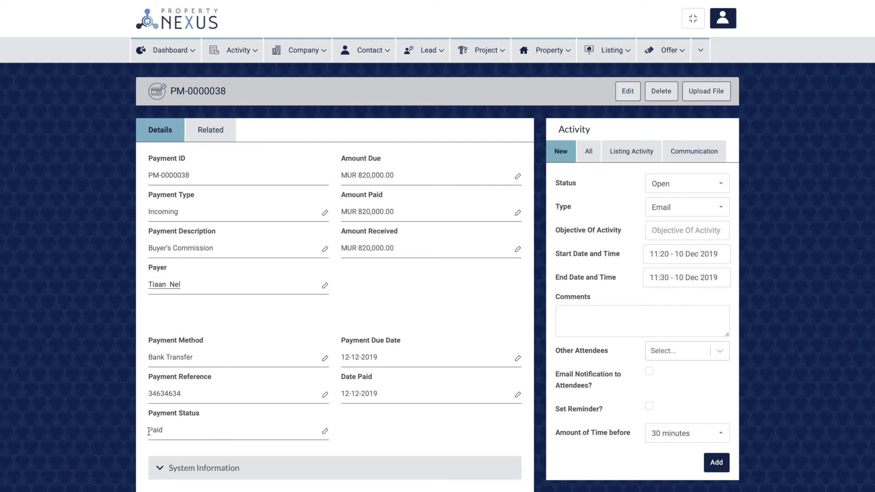
left_click_drag(149, 431, 165, 433)
left_click(166, 434)
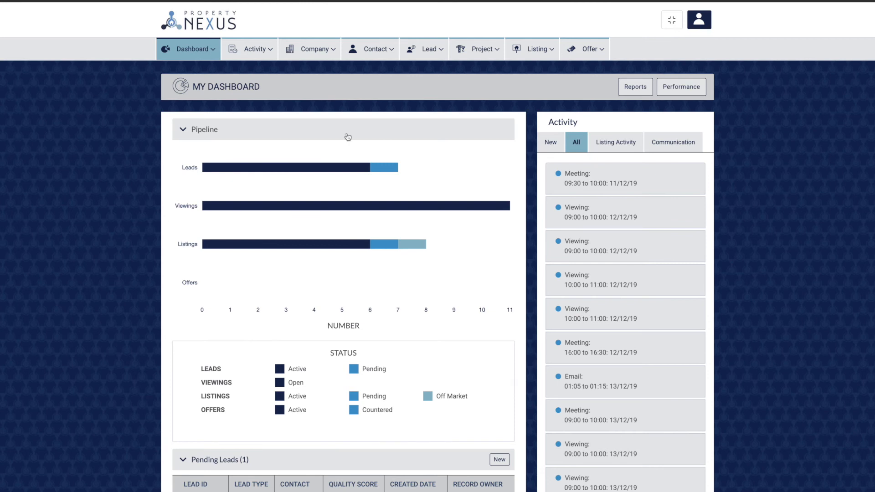
- Open My Dashboard and review the pipeline chart's leads, viewings and listings, plus the pending leads, pending listings and open offers
mouse_move(191, 51)
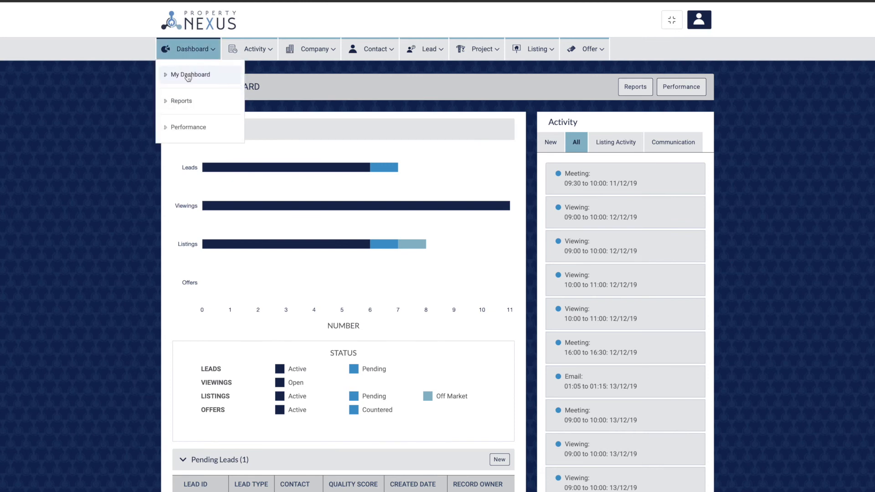
left_click(188, 77)
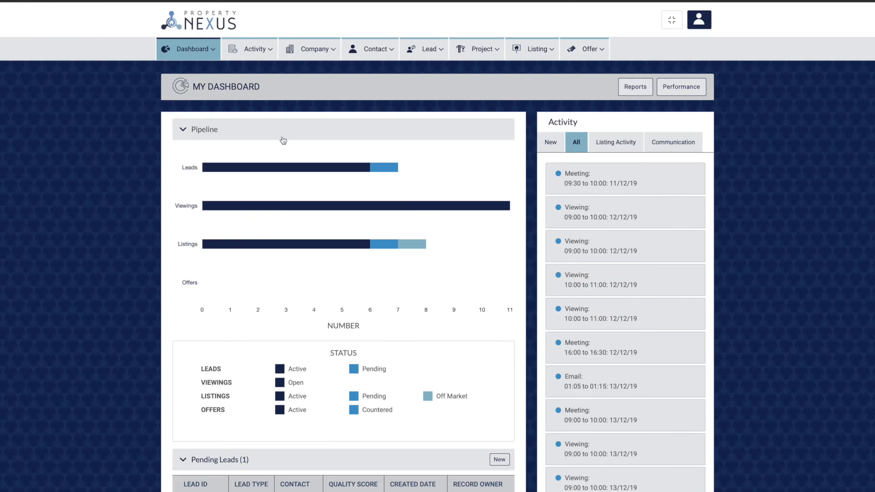
mouse_move(298, 168)
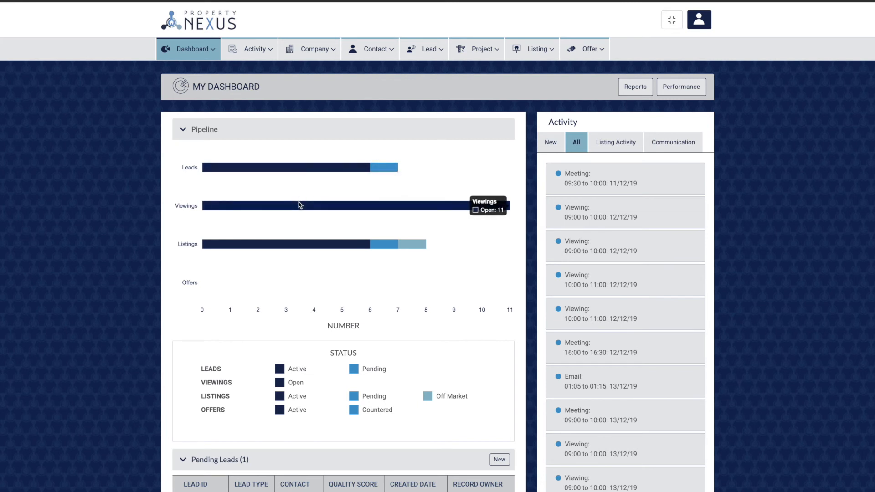
mouse_move(301, 244)
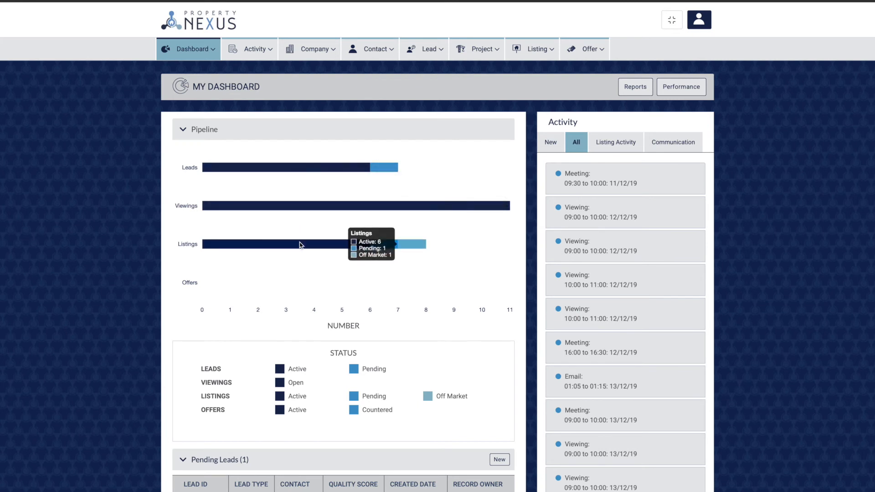
scroll(298, 245, "down", 2)
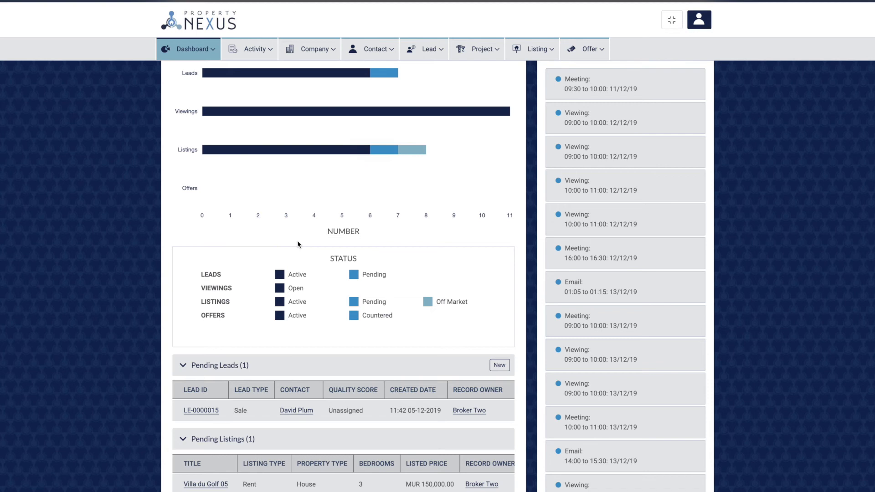
scroll(298, 245, "down", 2)
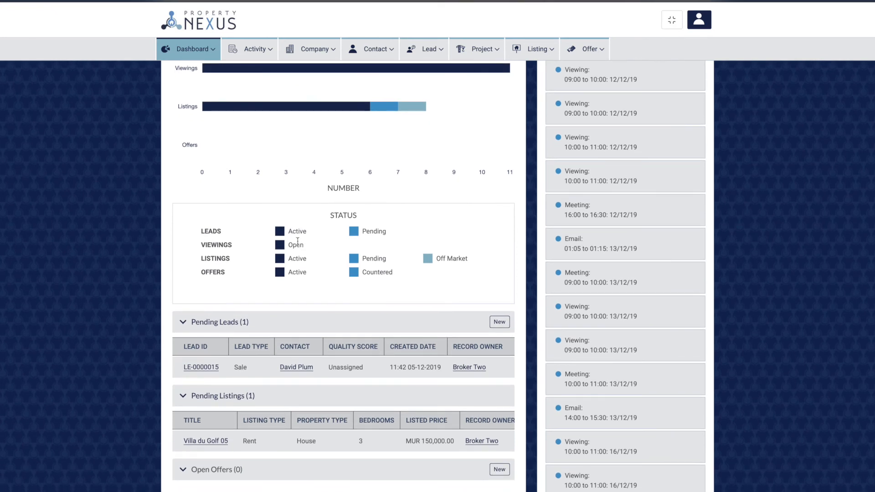
scroll(297, 240, "down", 1)
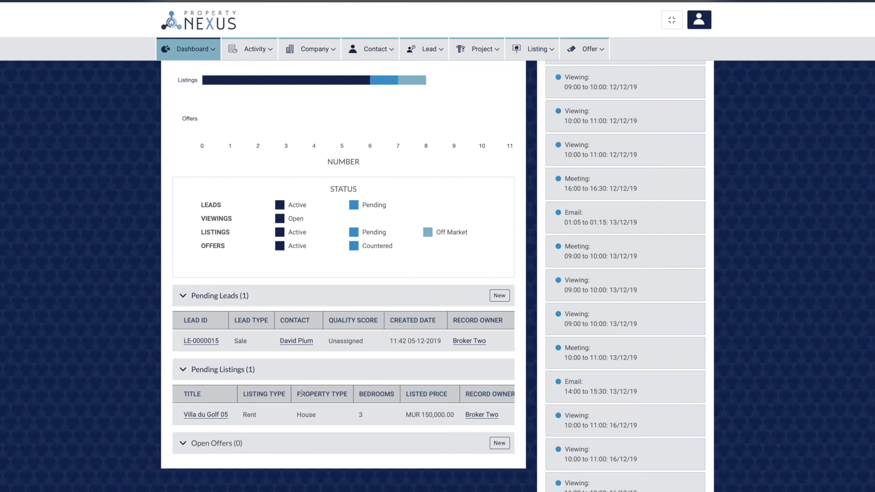
scroll(302, 393, "up", 4)
- View the dashboard's communication activities and its listing activities
left_click(664, 140)
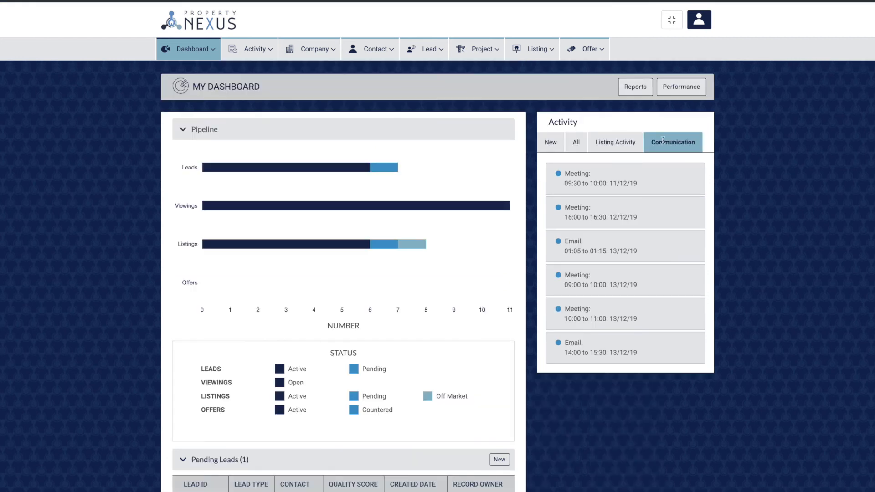
left_click(663, 140)
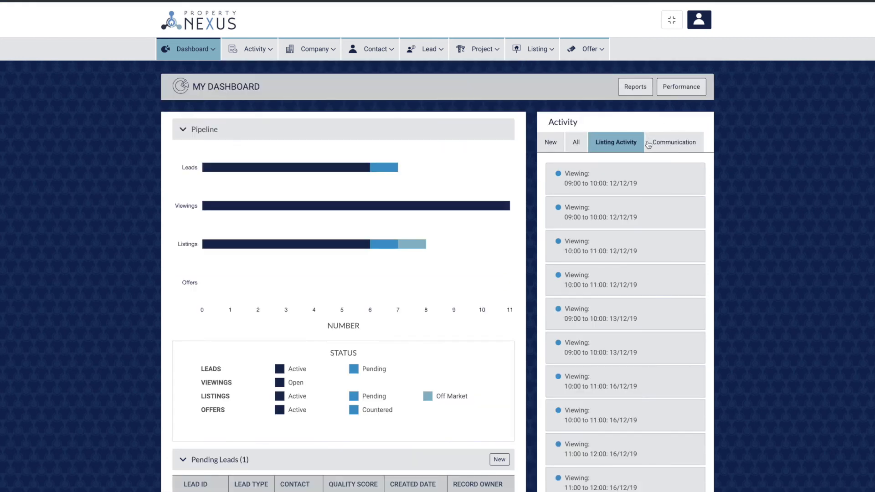
left_click(611, 144)
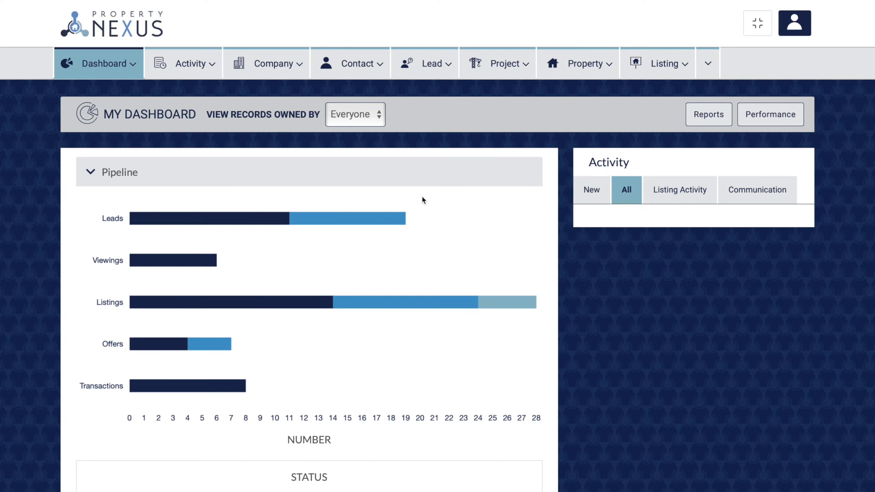
- Open the reports and switch the report view to Contacts
mouse_move(113, 72)
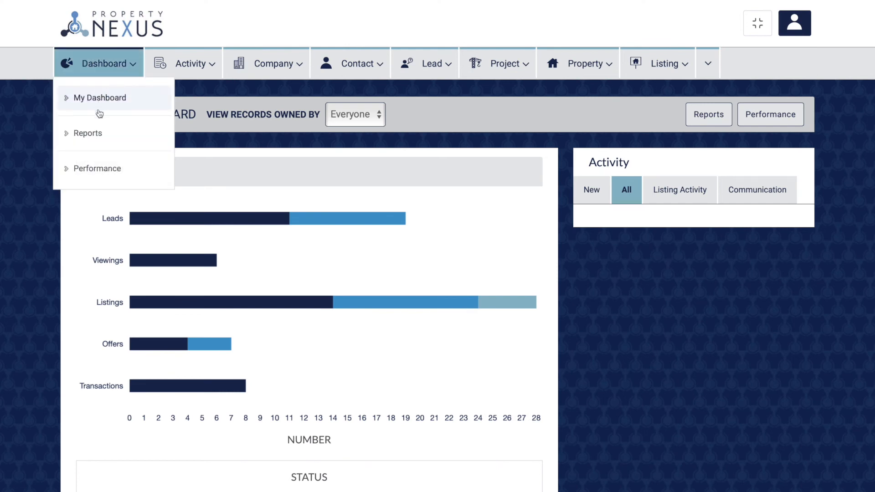
left_click(99, 136)
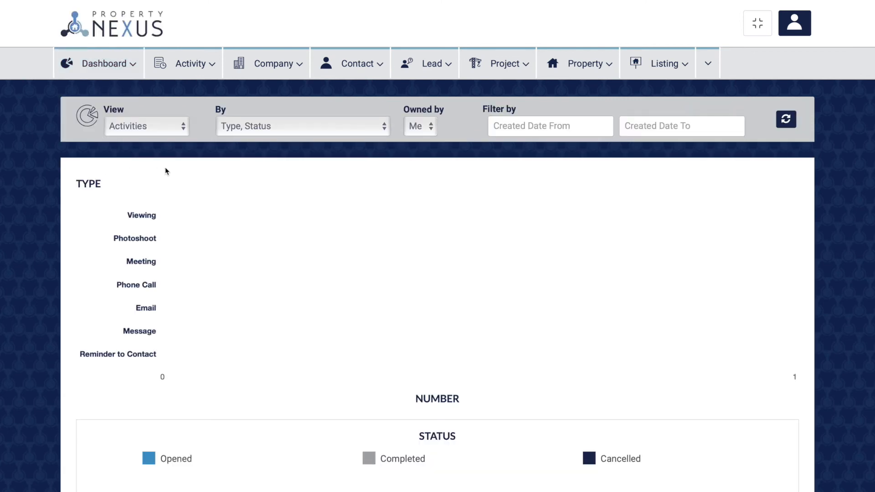
left_click(156, 128)
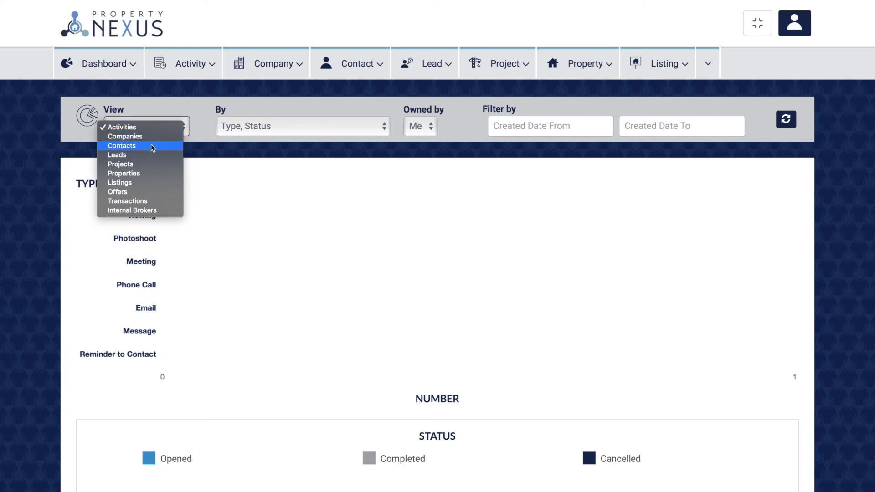
left_click(151, 145)
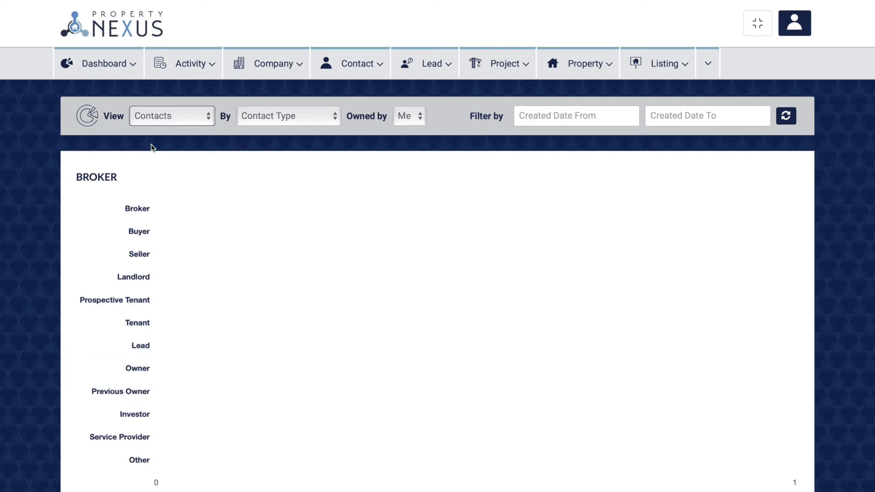
- Group the Contacts report by Broker, Contact Type, and keep its ownership set to Everyone
left_click(262, 118)
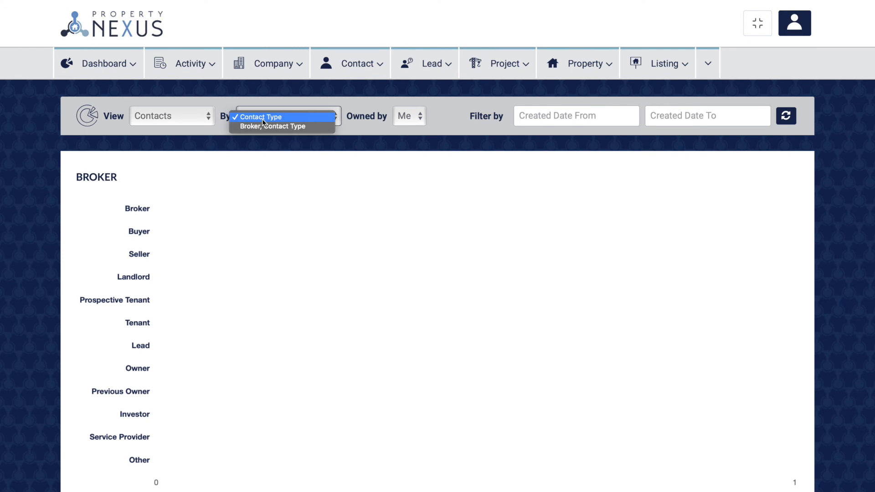
left_click(257, 125)
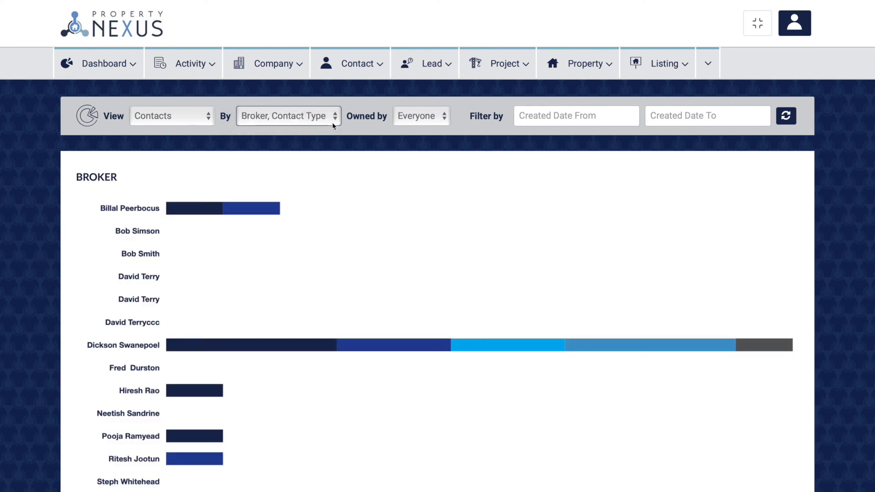
left_click(400, 119)
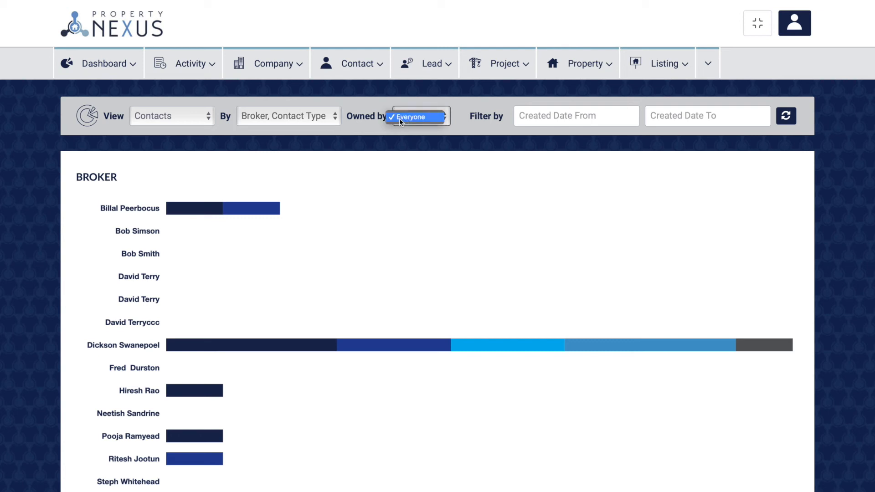
left_click(400, 118)
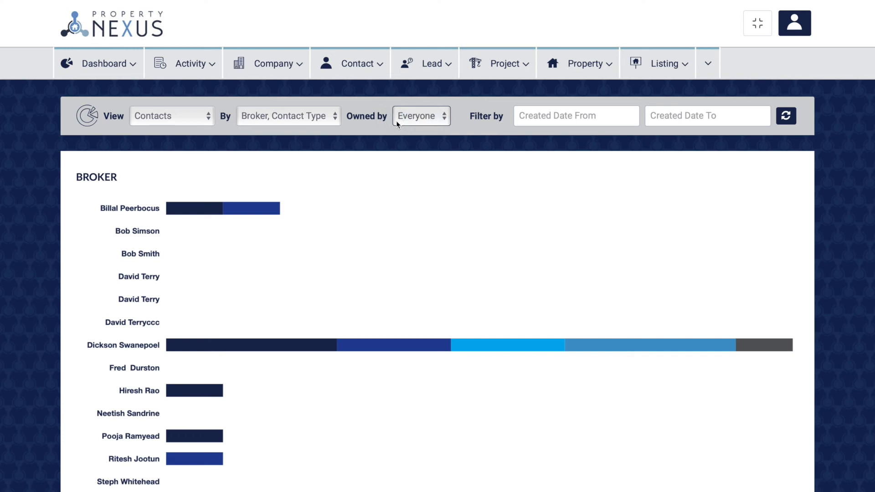
- Filter the Contacts report to creation dates from 22-11-2019 to 30-11-2019
left_click(531, 117)
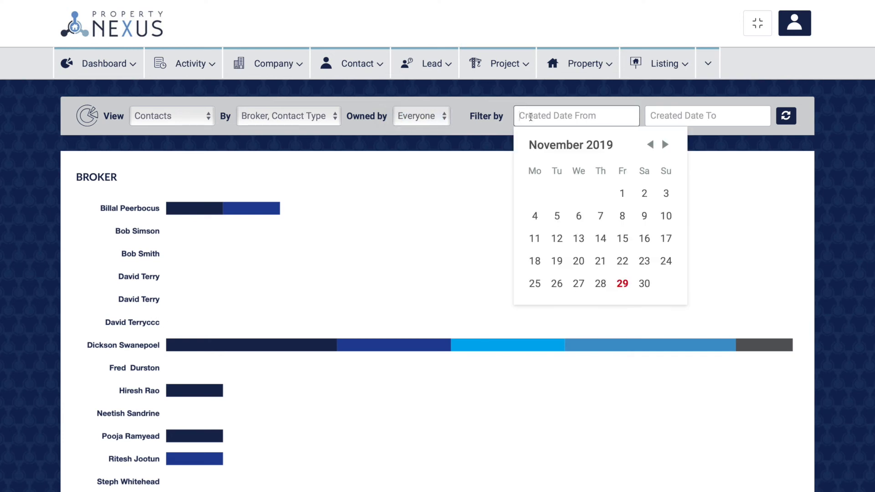
left_click(621, 260)
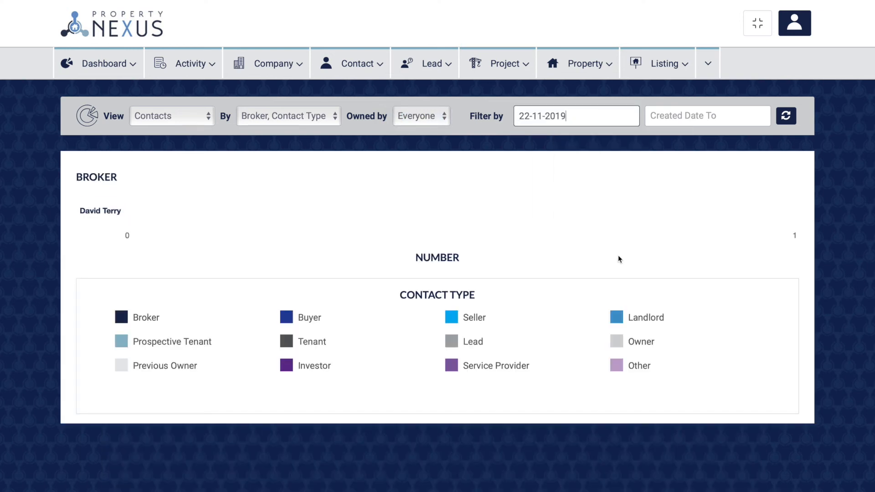
left_click(669, 123)
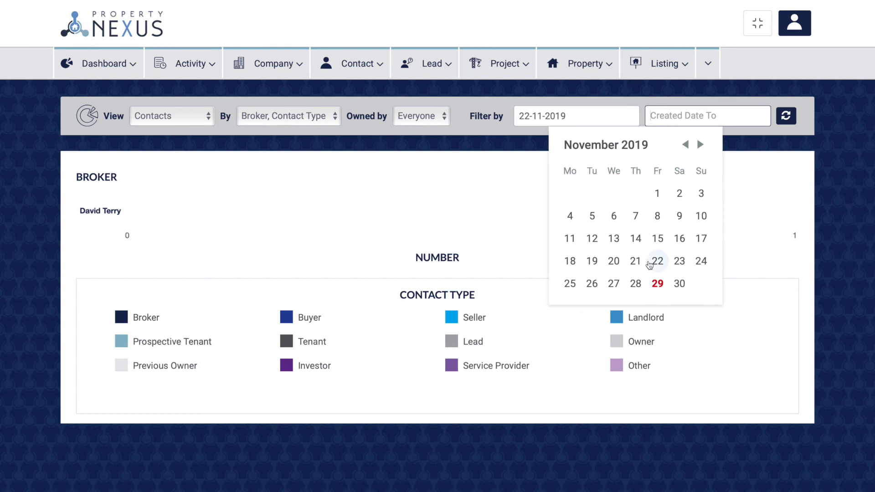
left_click(680, 284)
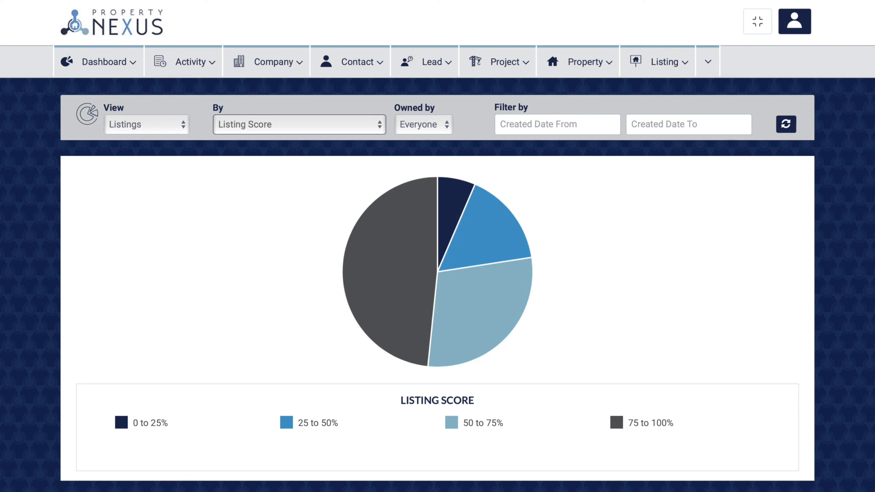
- Check the ownership options of the Listings report by Listing Score, keeping Everyone selected
left_click(428, 124)
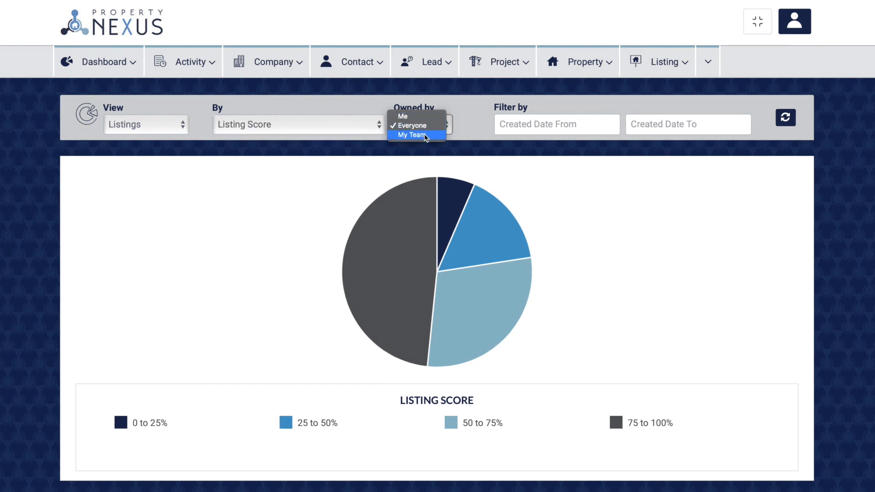
left_click(424, 126)
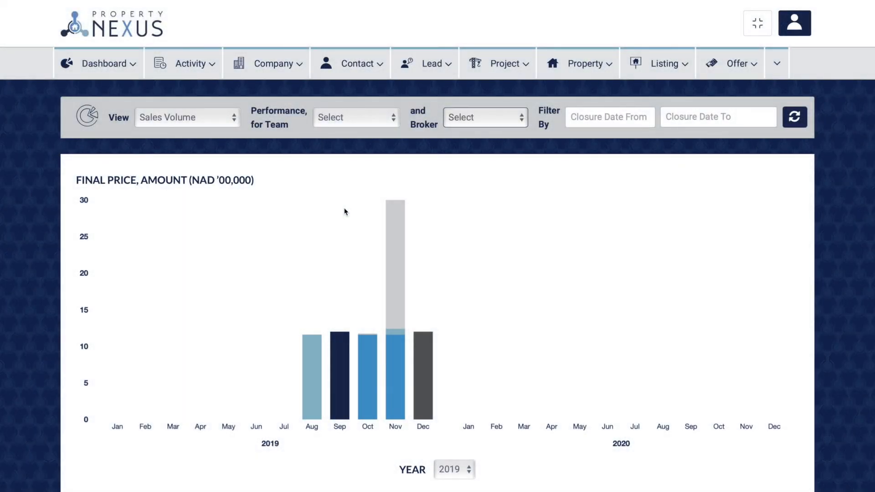
- Open the Performance dashboard and check the team and broker choices for the Sales Volume chart without selecting any
left_click(101, 65)
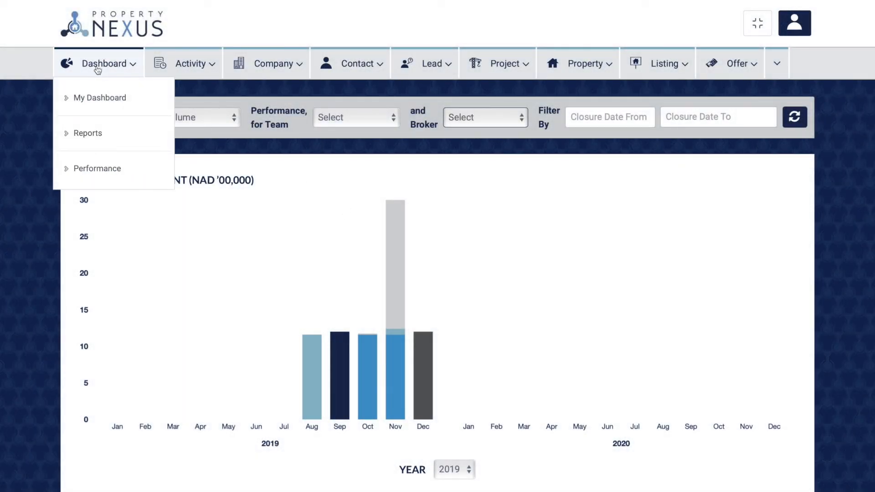
left_click(91, 169)
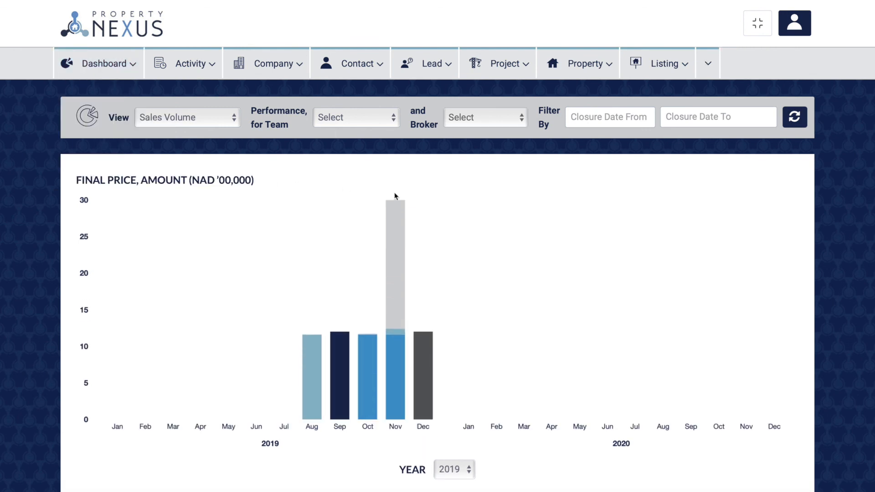
left_click(350, 119)
left_click(348, 101)
left_click(463, 119)
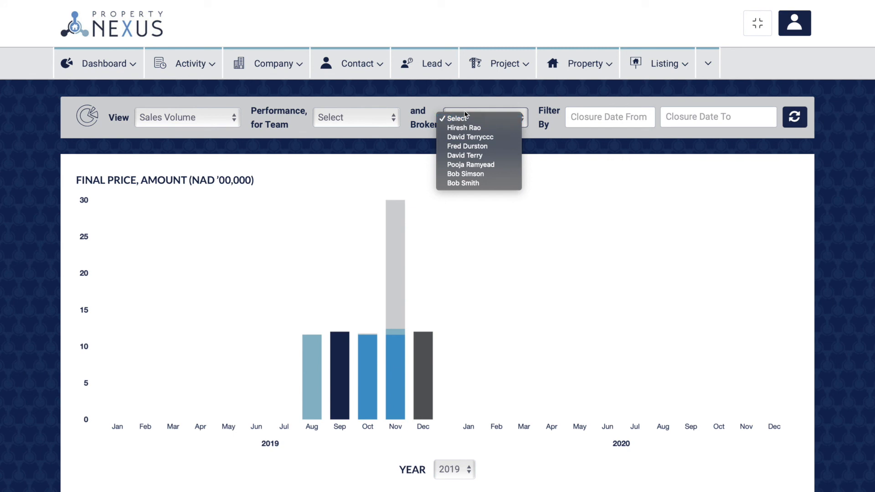
left_click(463, 104)
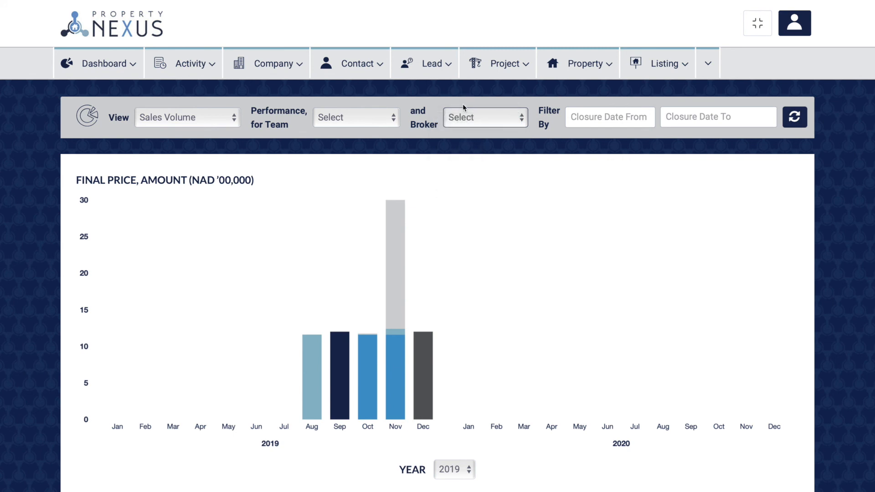
- Check the Sales Volume chart's closure date range filters and year options, leaving the dates empty and the year at 2019
left_click(609, 117)
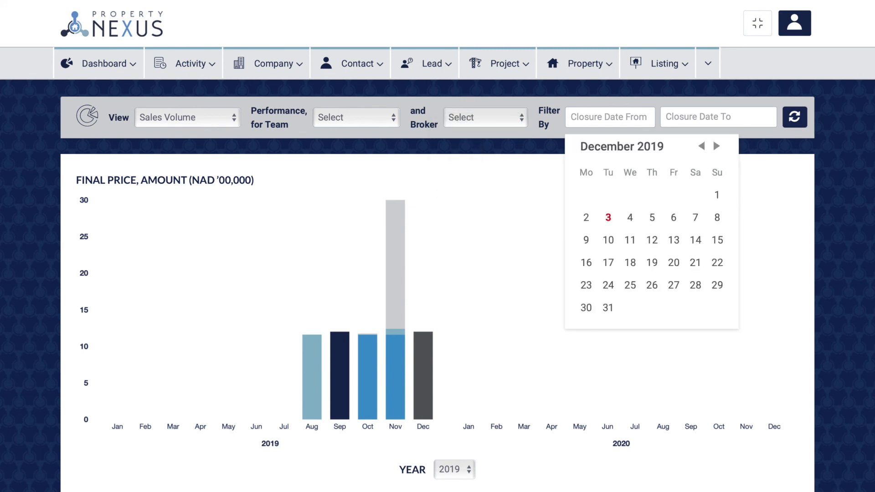
left_click(712, 118)
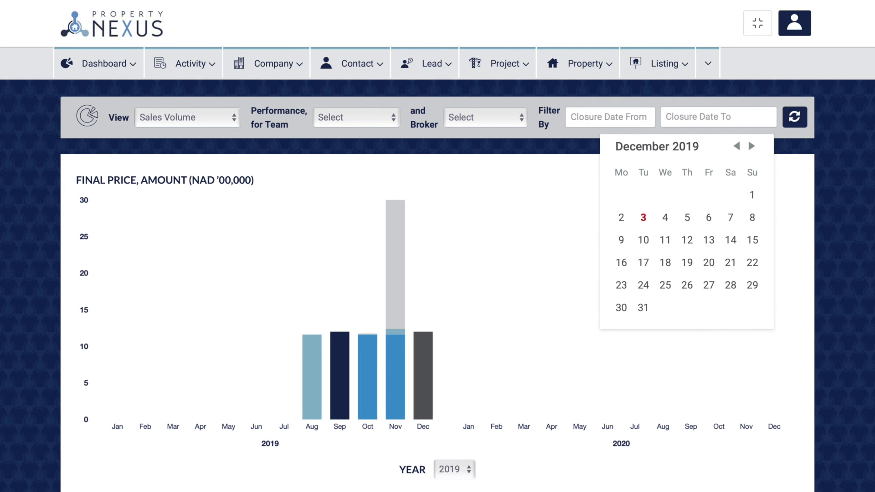
left_click(528, 188)
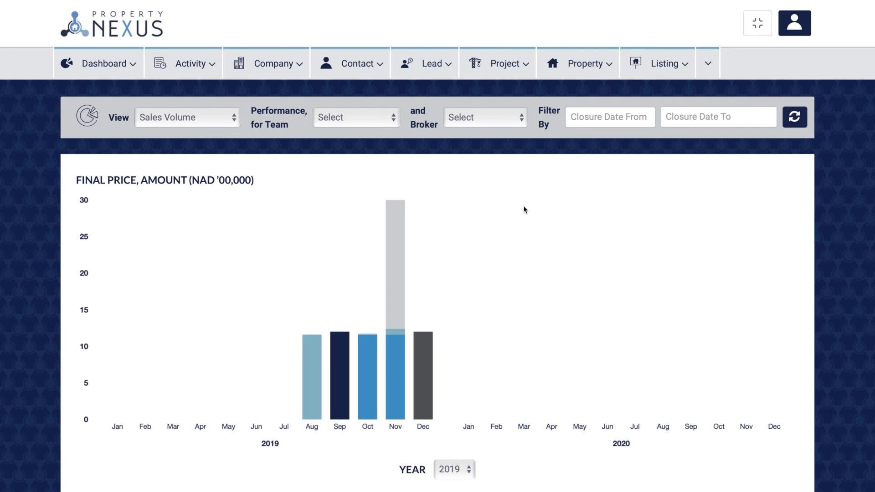
left_click(454, 471)
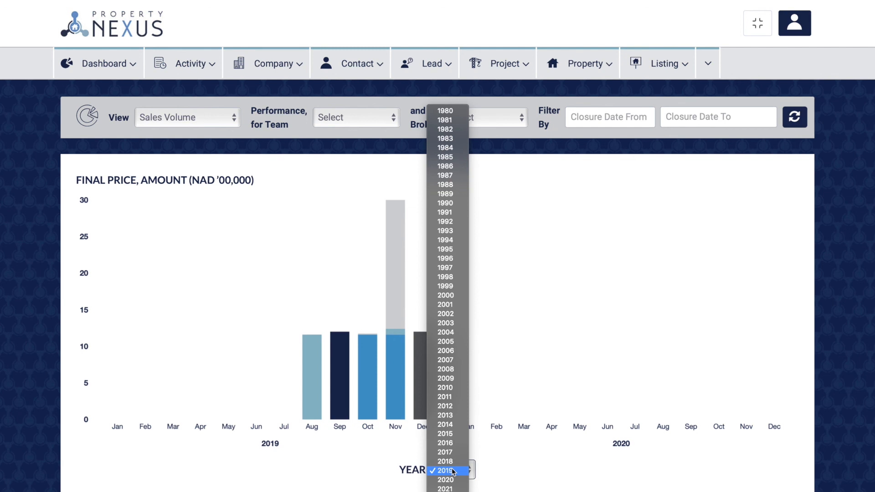
left_click(501, 466)
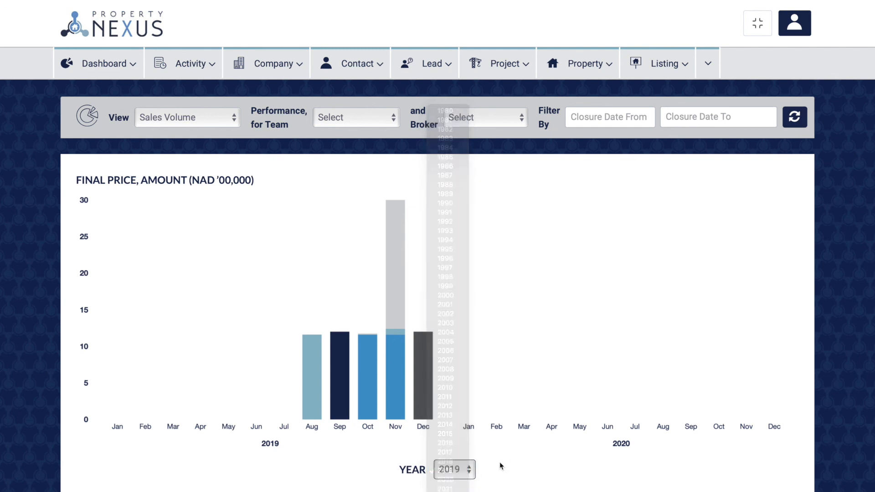
- View the Commission Volume performance chart, followed by the Commission Earned chart
left_click(166, 120)
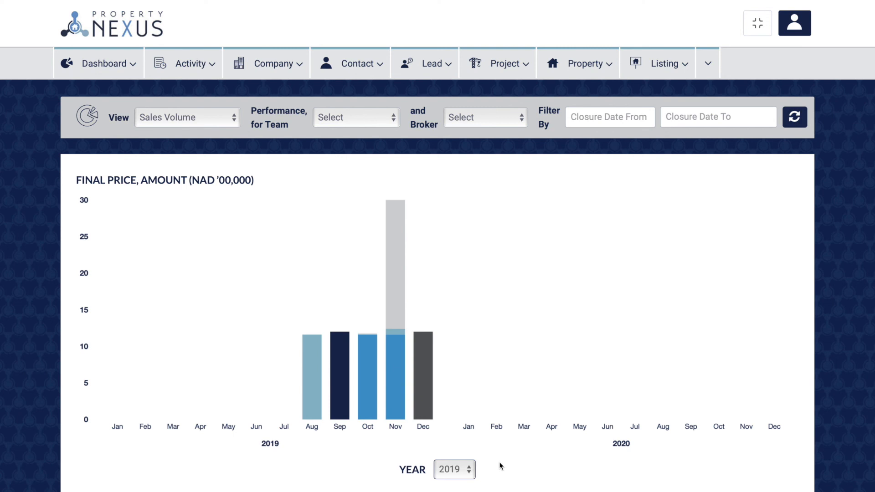
left_click(168, 119)
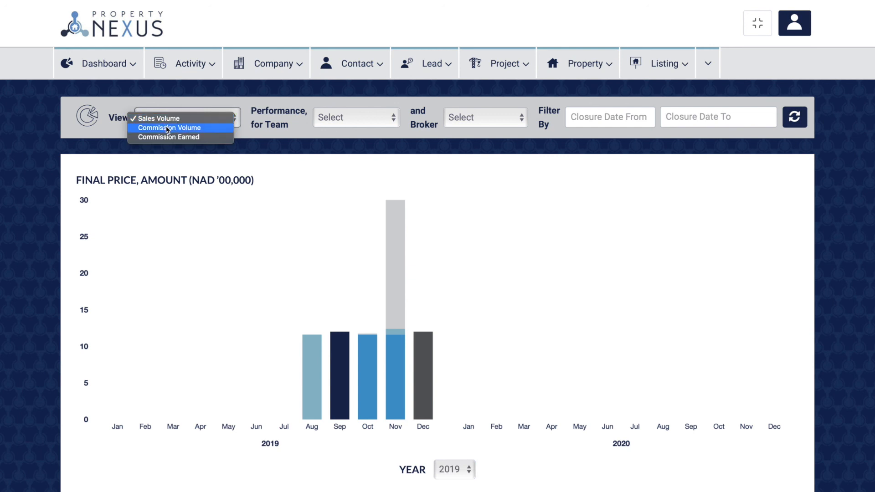
left_click(167, 128)
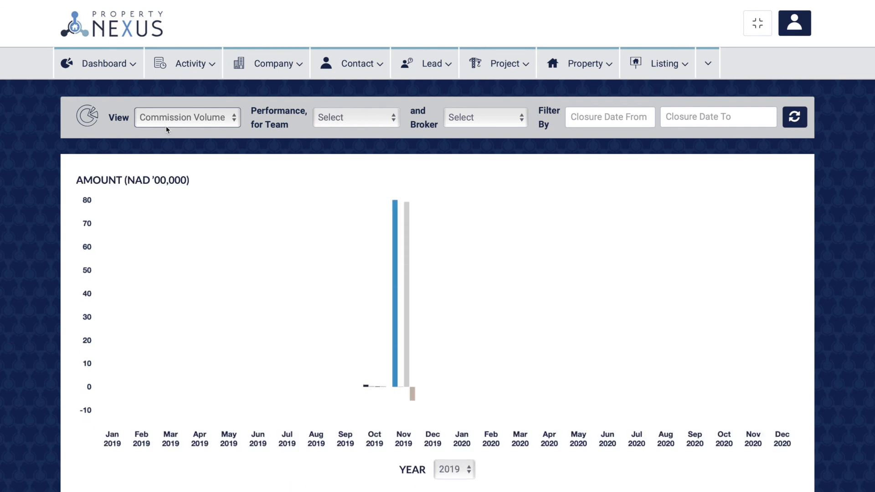
left_click(165, 128)
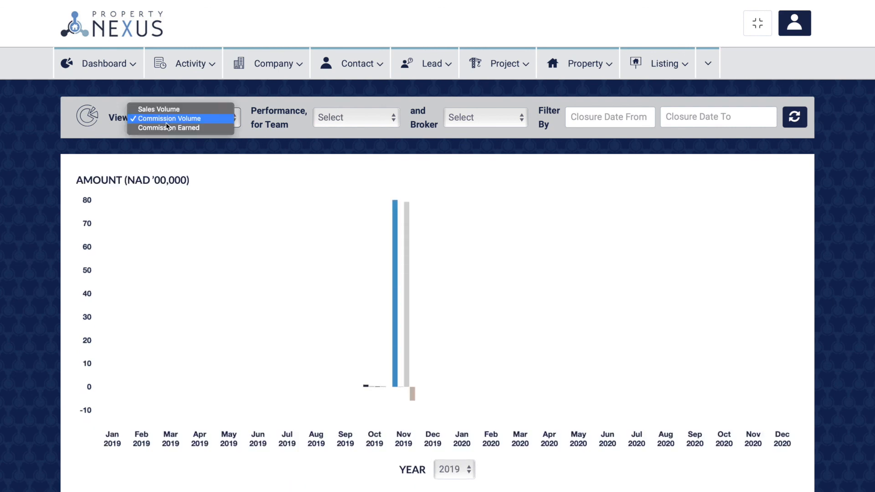
left_click(166, 129)
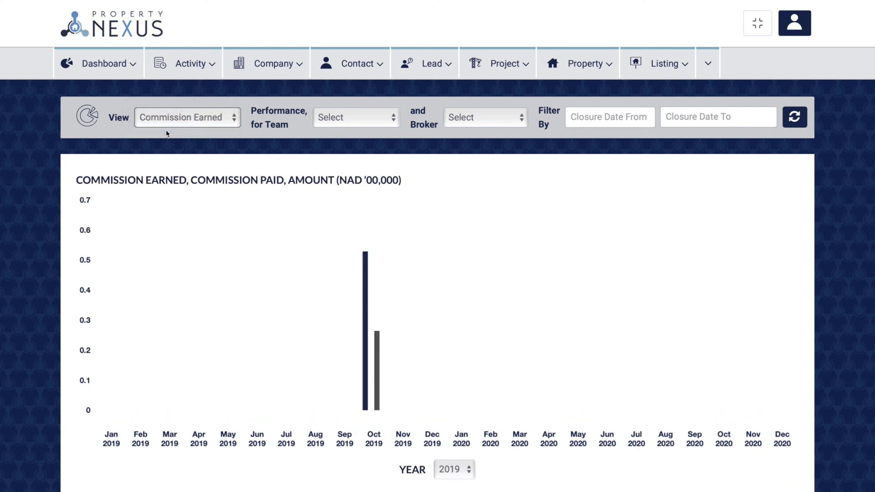